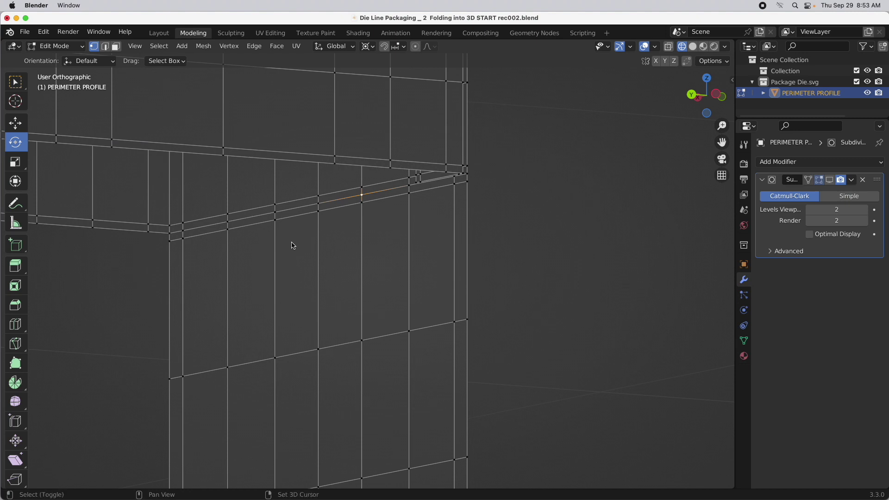
# Step: Snap the 3D cursor to the selected fold-edge vertex and rotate the whole bottom panel 90° about it to close the box base
pyautogui.hotkey('shift', 's')
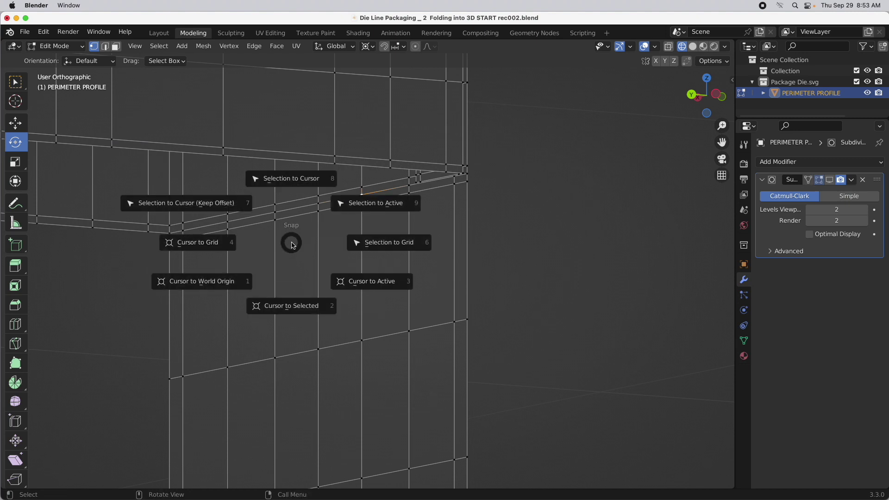
pyautogui.click(308, 309)
pyautogui.moveTo(407, 297); pyautogui.dragTo(481, 448, button='middle')
pyautogui.moveTo(569, 458); pyautogui.dragTo(230, 142)
pyautogui.keyDown('shift'); pyautogui.moveTo(466, 149); pyautogui.dragTo(448, 218, button='middle'); pyautogui.keyUp('shift')
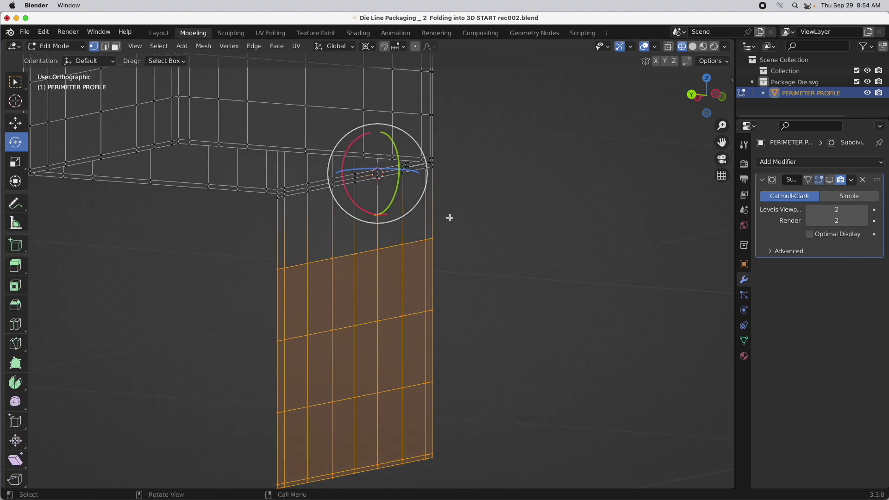
pyautogui.press('ctrl+KP_Add')
pyautogui.scroll(1, 416, 191)
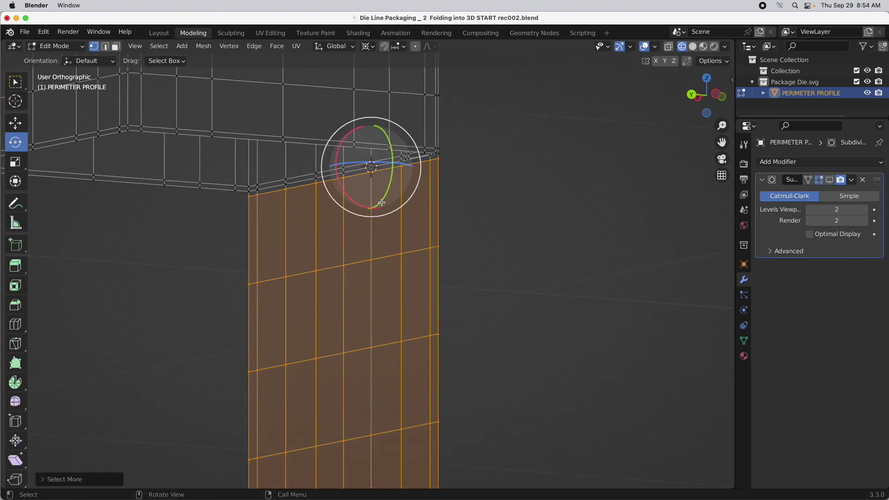
pyautogui.moveTo(355, 206); pyautogui.dragTo(327, 167)
pyautogui.write('90')
# Step: Select the narrow face strip along the bottom panel's free edge and move it about -0.009" along Y, clear of the wall
pyautogui.moveTo(157, 180); pyautogui.dragTo(205, 194, button='middle')
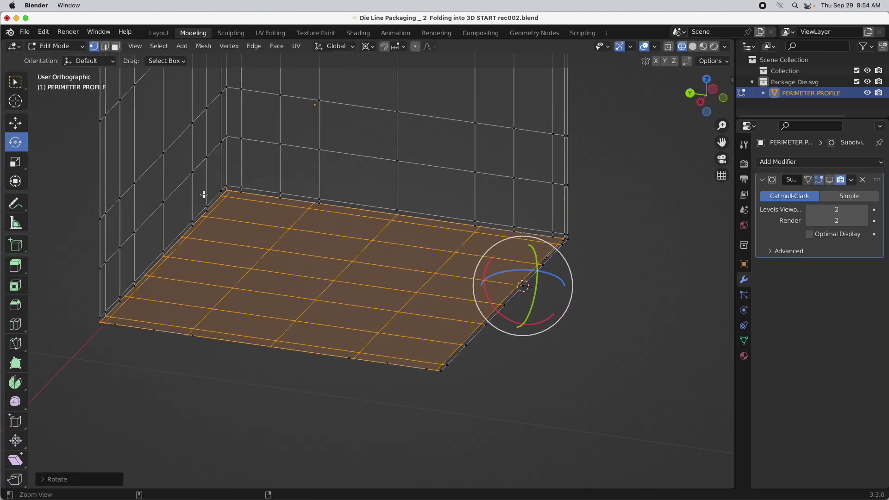
pyautogui.scroll(5, 276, 143)
pyautogui.scroll(2, 279, 199)
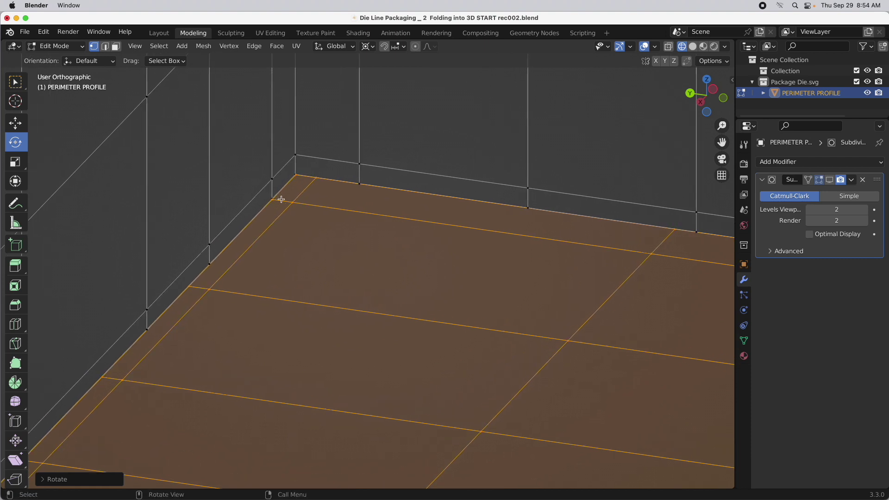
pyautogui.click(281, 200)
pyautogui.click(116, 47)
pyautogui.keyDown('alt'); pyautogui.click(284, 199); pyautogui.keyUp('alt')
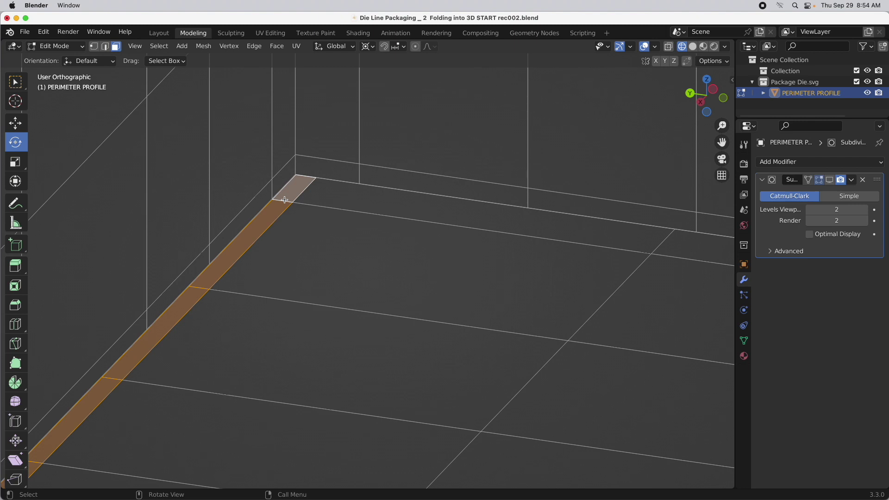
pyautogui.press('g')
pyautogui.press('y')
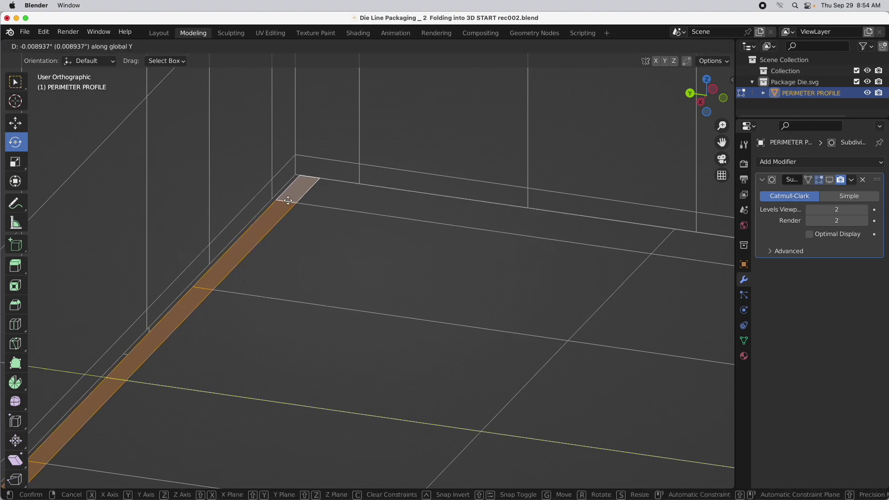
pyautogui.click(288, 201)
# Step: Grow the selection across the bottom panel up to its fold and scale it along X to about 0.992
pyautogui.moveTo(307, 204); pyautogui.dragTo(474, 190, button='middle')
pyautogui.scroll(-5, 474, 204)
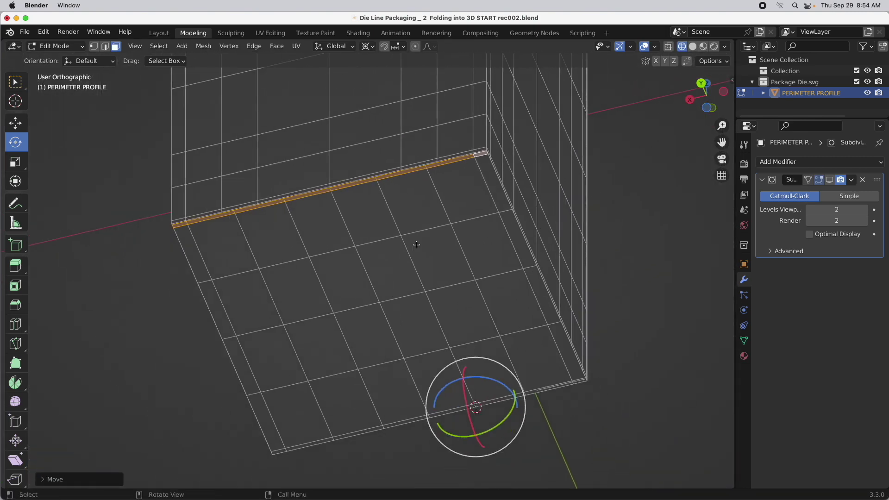
pyautogui.press('ctrl+KP_Add')
pyautogui.press('ctrl+KP_Add')
pyautogui.press('ctrl+KP_Add')
pyautogui.press('ctrl+KP_Add')
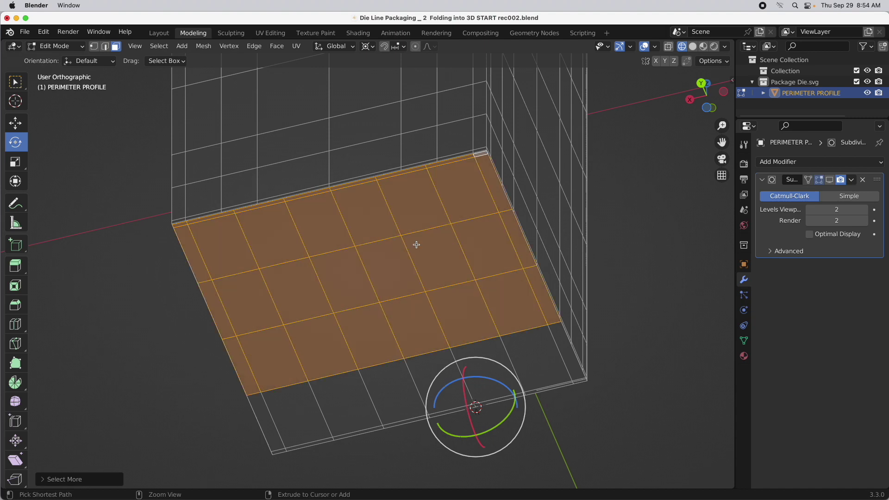
pyautogui.scroll(7, 609, 350)
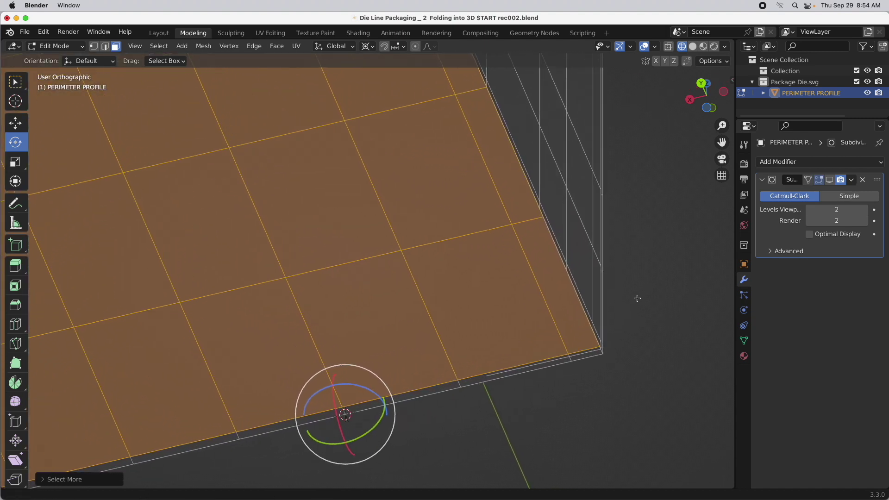
pyautogui.moveTo(657, 275); pyautogui.dragTo(584, 282, button='middle')
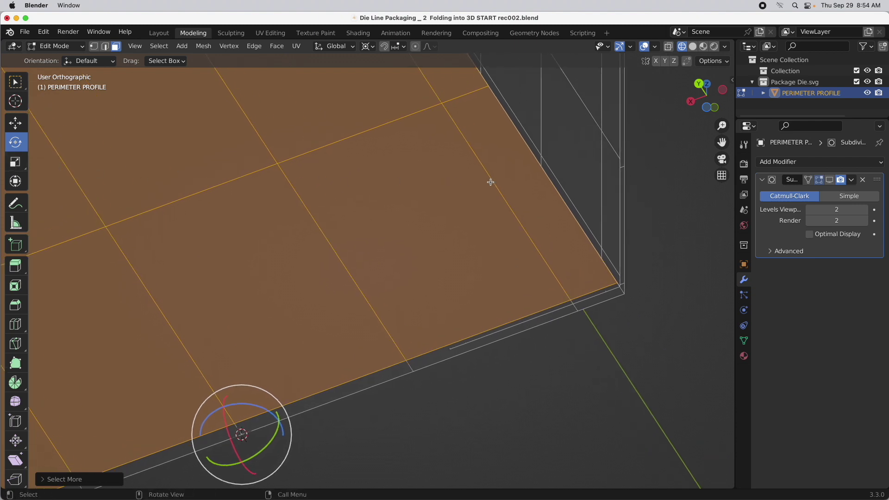
pyautogui.press('s')
pyautogui.press('x')
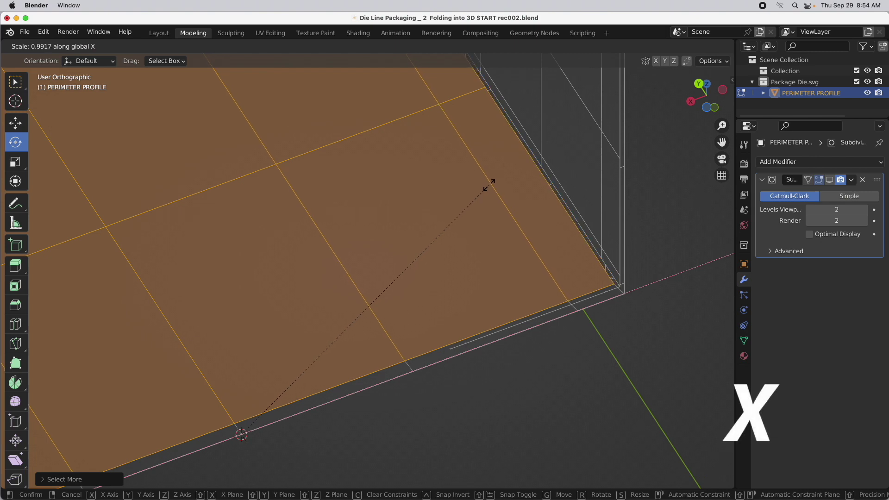
pyautogui.click(488, 186)
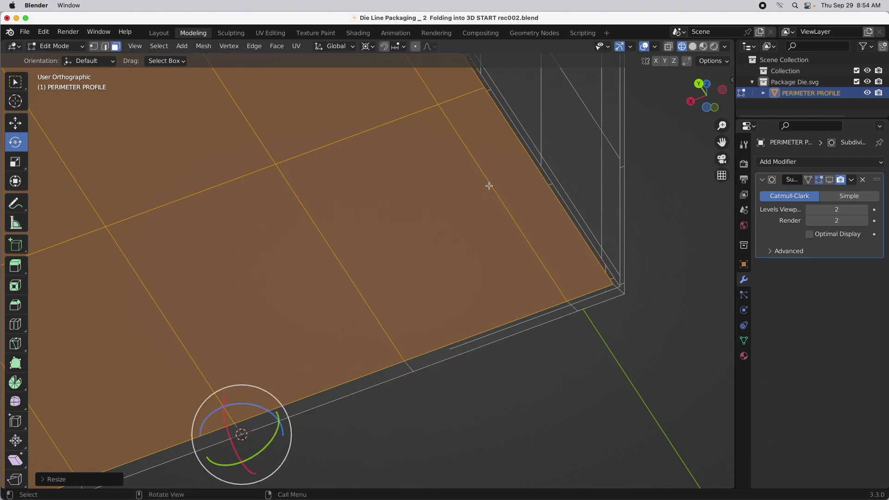
# Step: Select the middle vertices of the box's front and back walls together, using vertex selection, X-ray and the back view
pyautogui.scroll(-8, 441, 171)
pyautogui.keyDown('shift'); pyautogui.moveTo(445, 152); pyautogui.dragTo(475, 264, button='middle'); pyautogui.keyUp('shift')
pyautogui.moveTo(472, 230); pyautogui.dragTo(465, 376, button='middle')
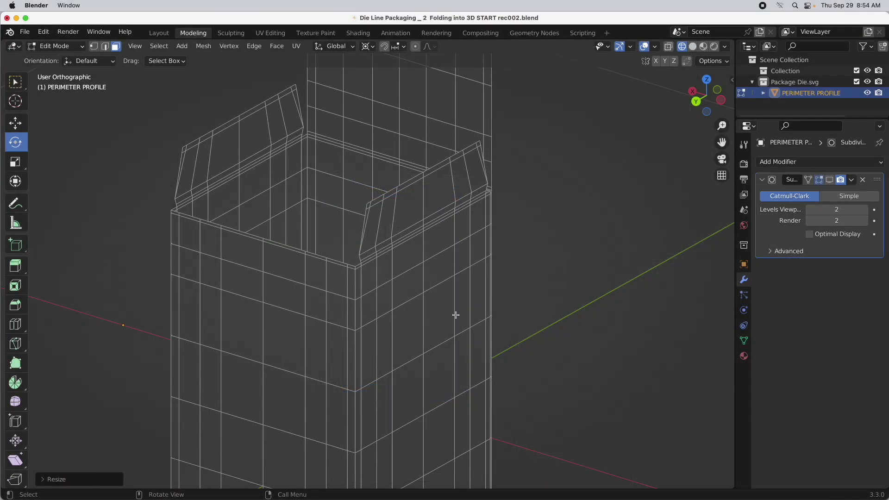
pyautogui.moveTo(456, 315); pyautogui.dragTo(397, 280, button='middle')
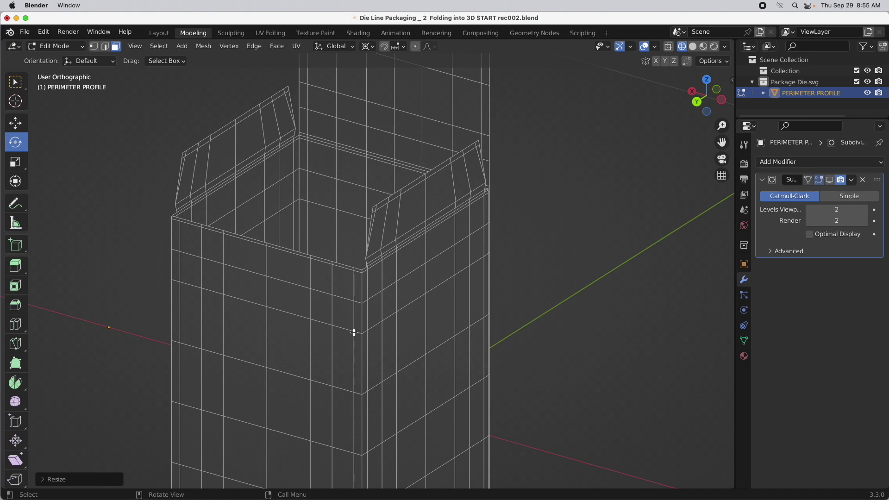
pyautogui.moveTo(365, 227); pyautogui.dragTo(459, 231, button='middle')
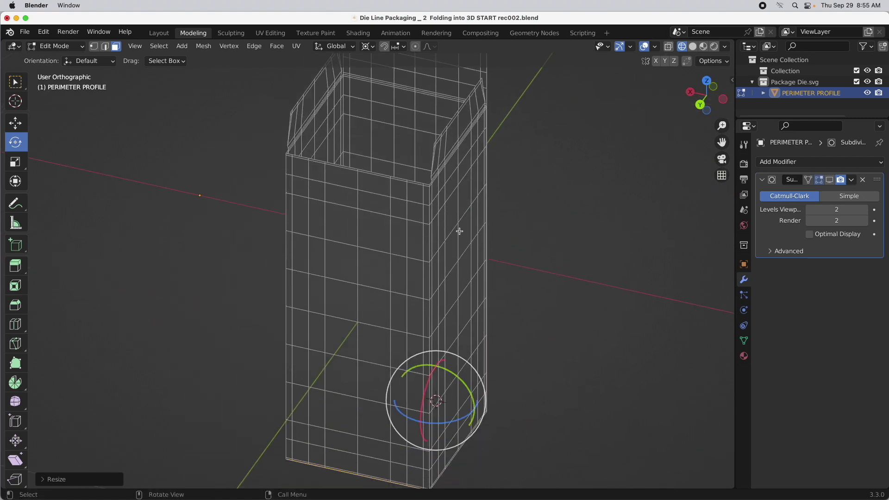
pyautogui.click(94, 46)
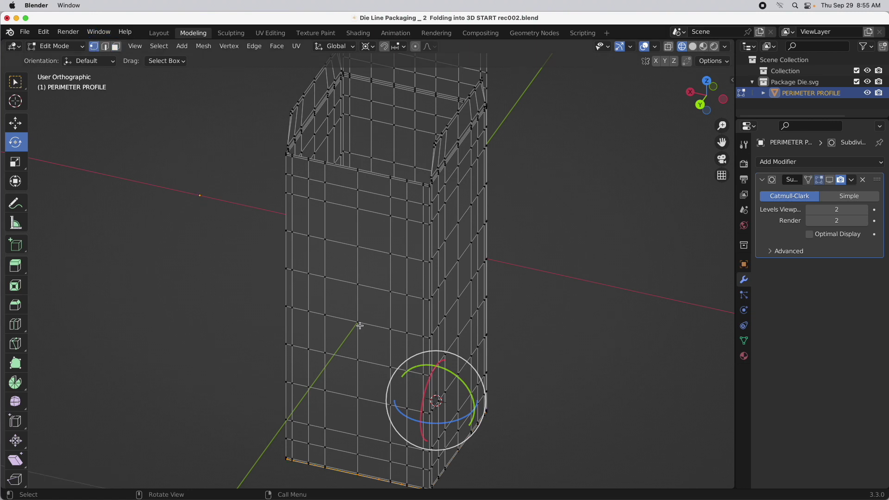
pyautogui.moveTo(414, 319); pyautogui.dragTo(458, 324, button='middle')
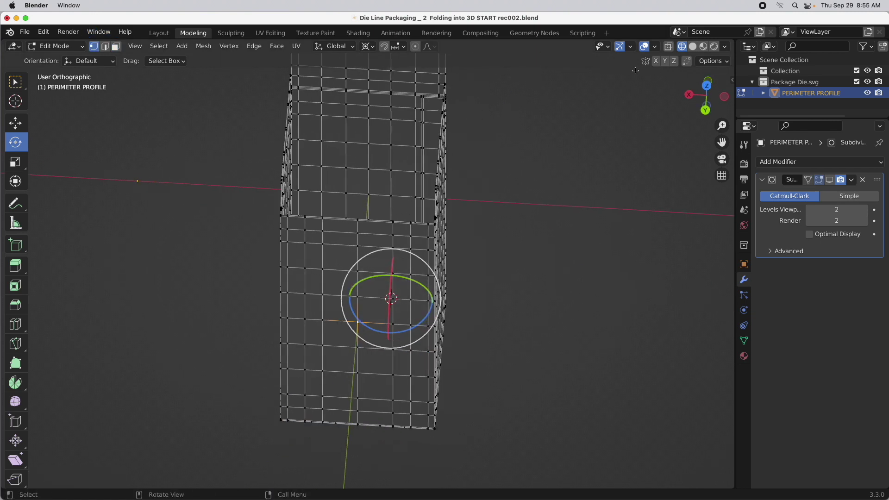
pyautogui.click(705, 111)
pyautogui.hotkey('alt', 'z')
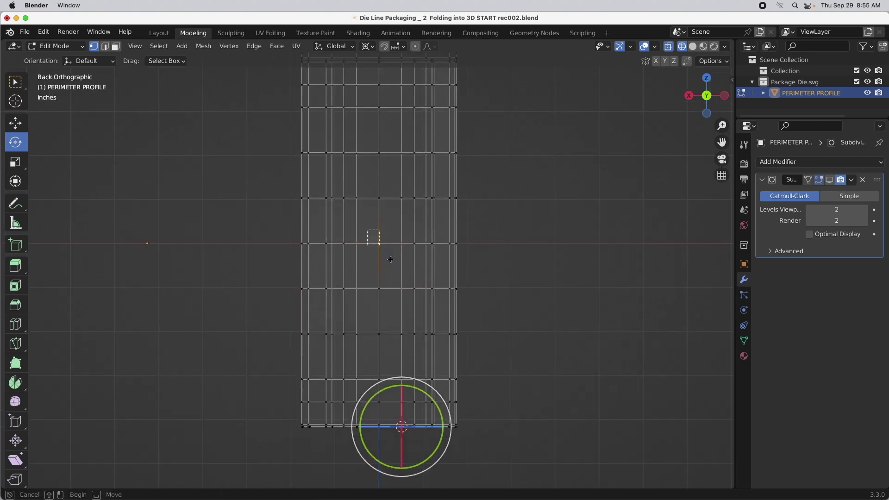
pyautogui.moveTo(387, 266); pyautogui.dragTo(401, 275, button='middle')
# Step: Snap the 3D cursor to the selected vertices and set PERIMETER PROFILE's origin to the 3D cursor in Object Mode
pyautogui.hotkey('shift', 's')
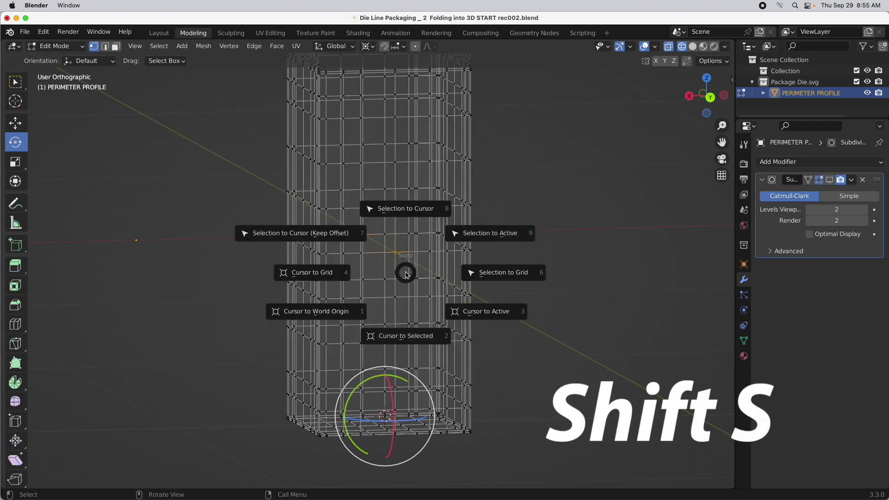
pyautogui.click(409, 335)
pyautogui.moveTo(407, 331); pyautogui.dragTo(413, 337, button='middle')
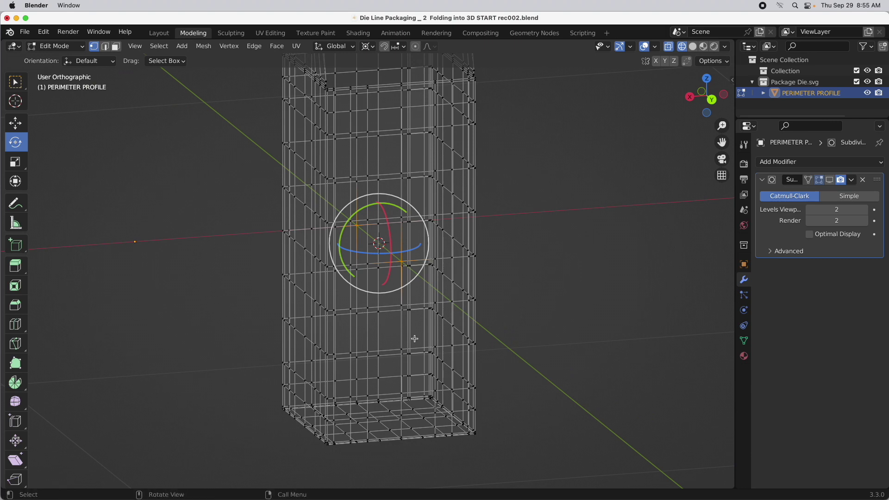
pyautogui.press('Tab')
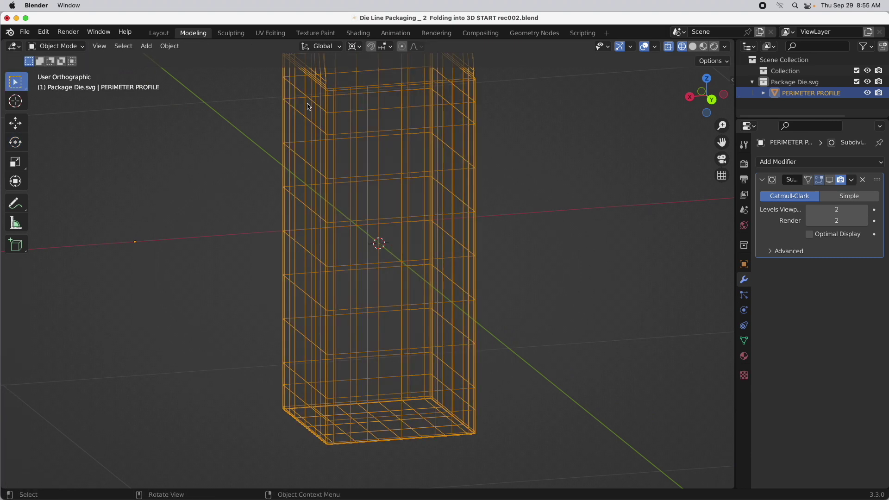
pyautogui.click(169, 46)
pyautogui.moveTo(180, 63)
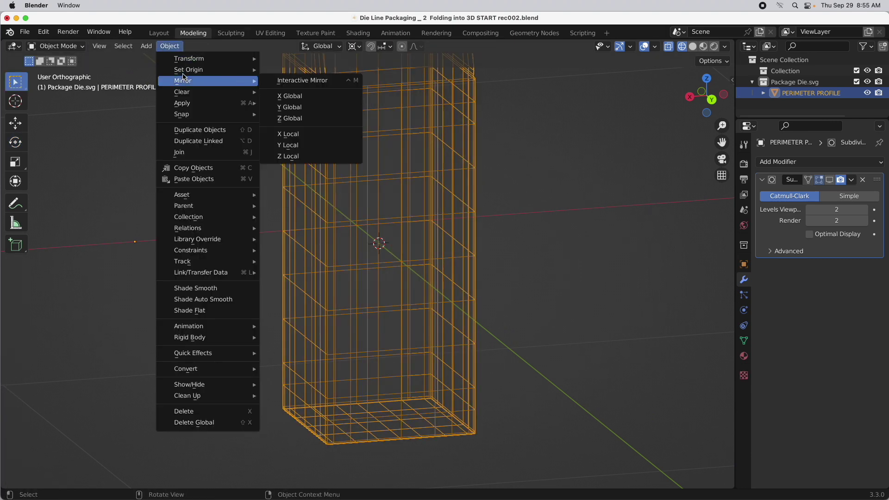
pyautogui.moveTo(217, 70)
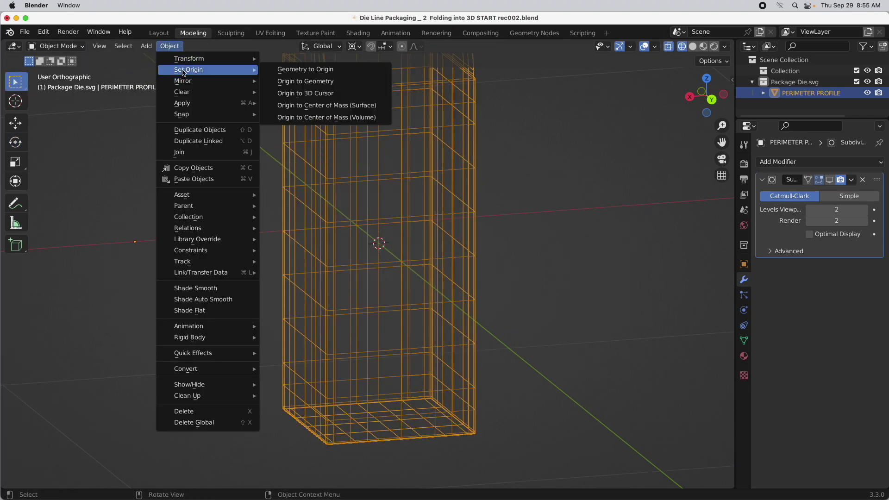
pyautogui.click(341, 95)
pyautogui.moveTo(494, 281)
pyautogui.mouseDown(button='middle')
pyautogui.moveTo(457, 275)
pyautogui.moveTo(481, 277)
pyautogui.mouseUp(button='middle')
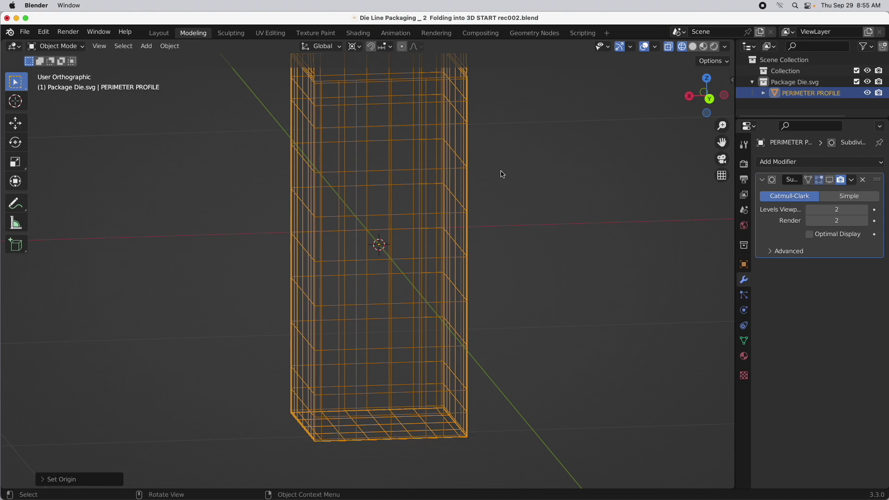
# Step: Add a lattice at the 3D cursor with a radius of 4"
pyautogui.click(146, 45)
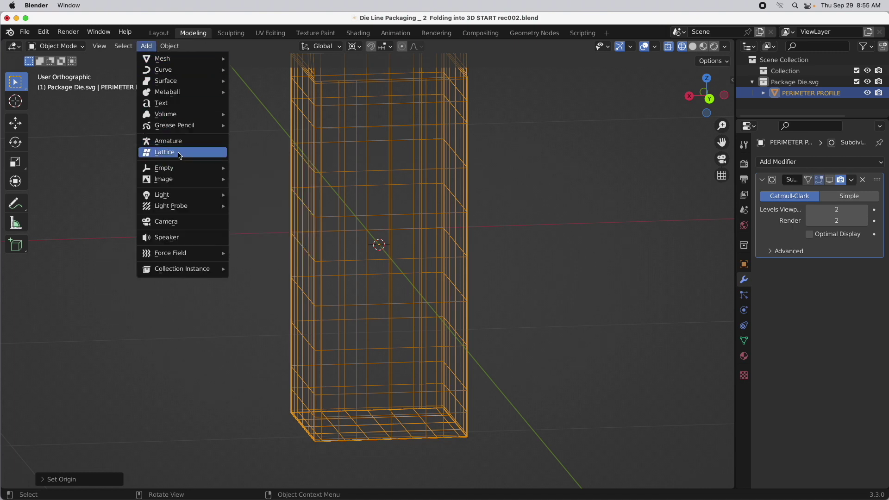
pyautogui.click(180, 154)
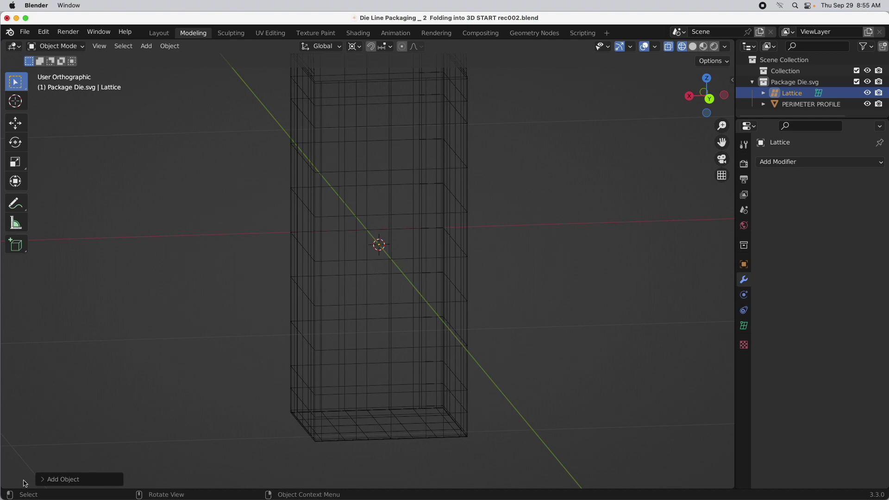
pyautogui.click(44, 480)
pyautogui.click(155, 384)
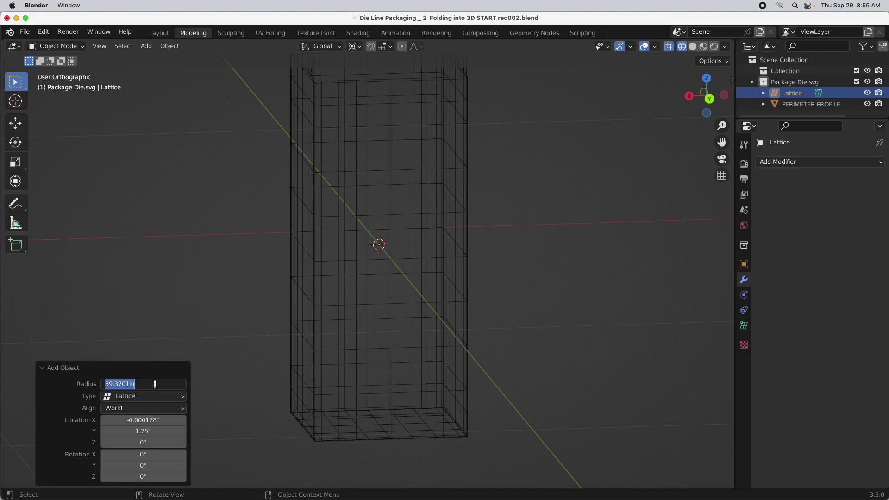
pyautogui.write('4')
pyautogui.press('Return')
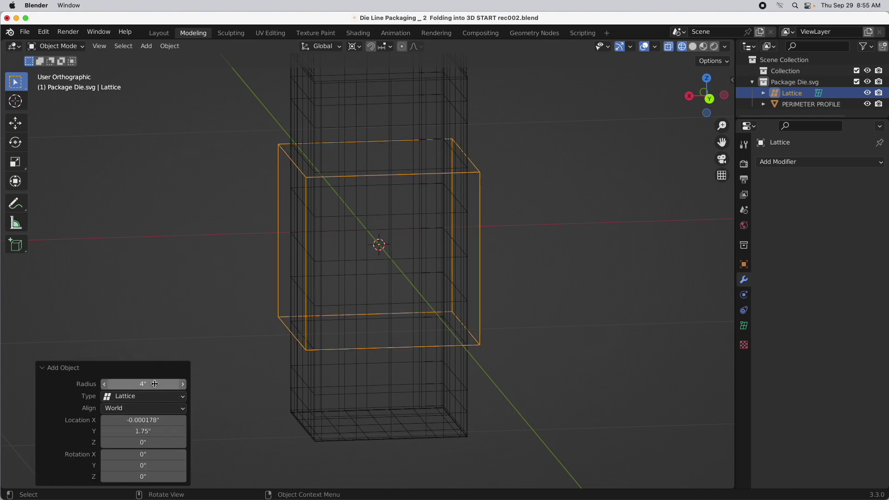
# Step: Scale the lattice uniformly to about 0.901 in the top view so it fits closely around the box
pyautogui.click(707, 81)
pyautogui.scroll(5, 422, 208)
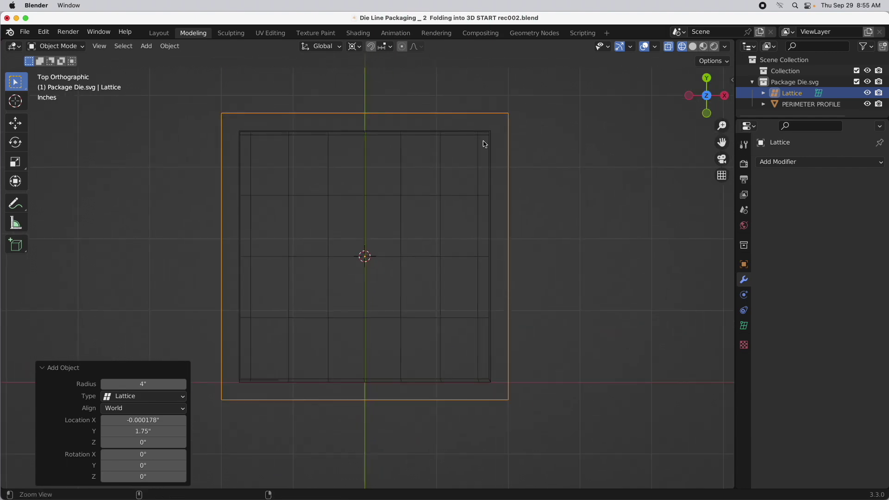
pyautogui.press('s')
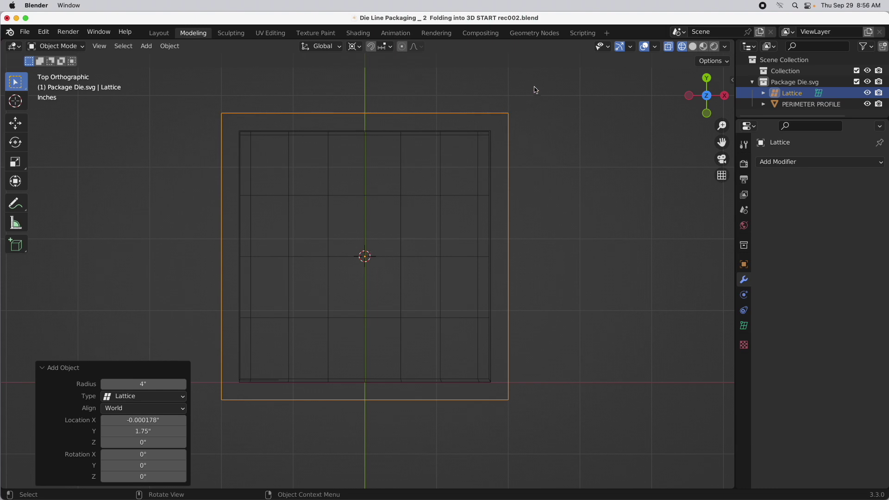
pyautogui.press('s')
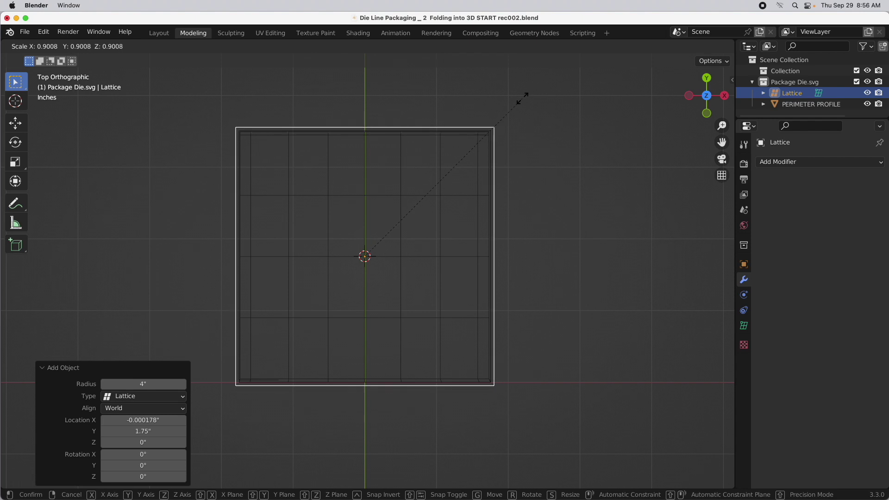
pyautogui.click(522, 98)
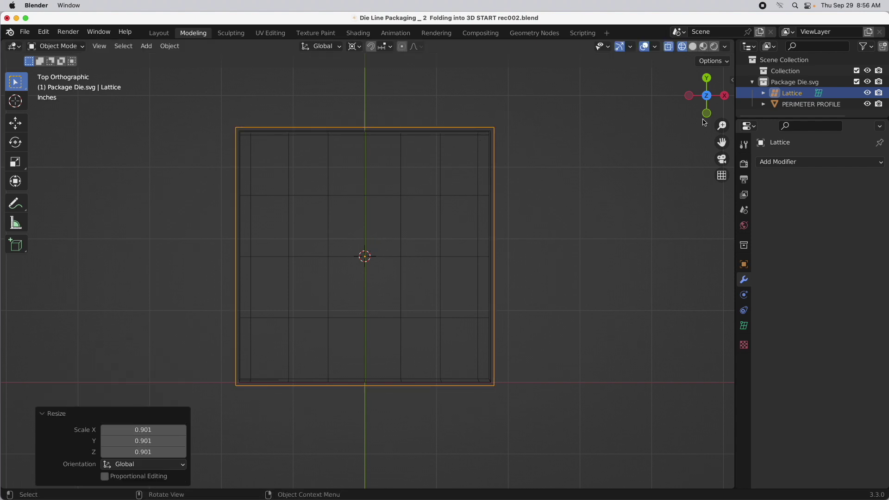
# Step: Scale the lattice along Z by about 2.595 in the front view and move it up about 0.057" to enclose the box
pyautogui.press('1')
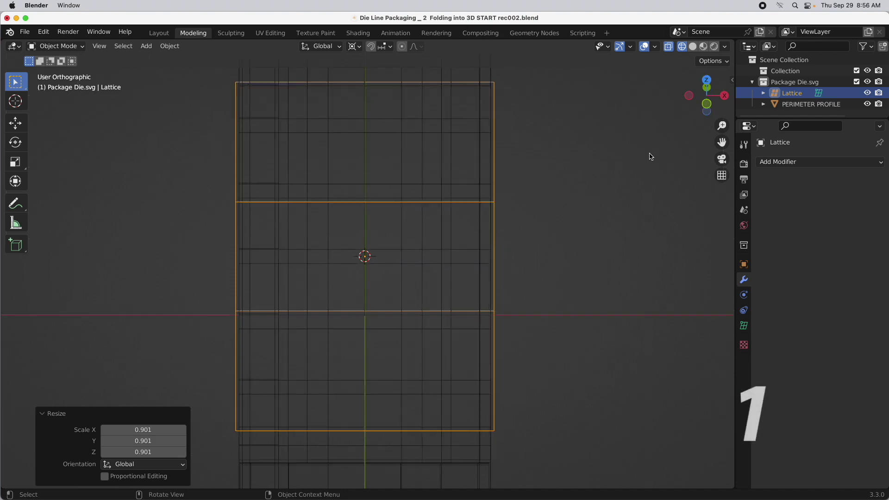
pyautogui.scroll(-3, 569, 172)
pyautogui.scroll(-2, 532, 207)
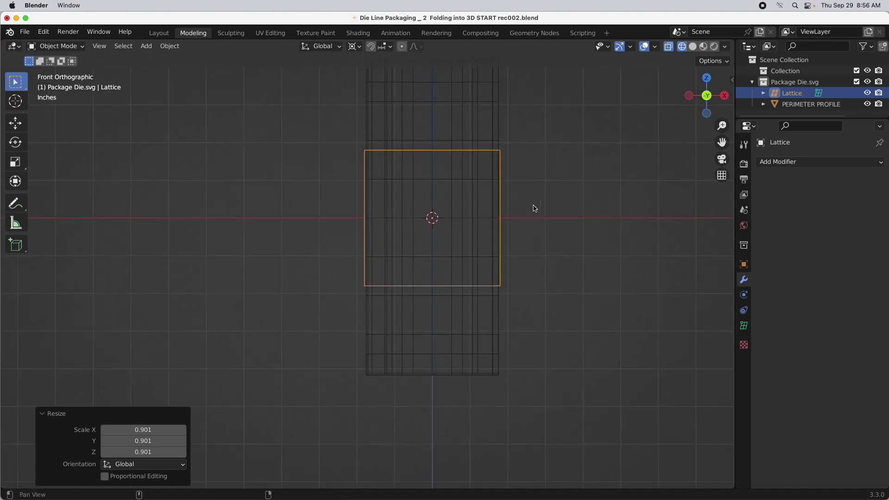
pyautogui.press('s')
pyautogui.press('z')
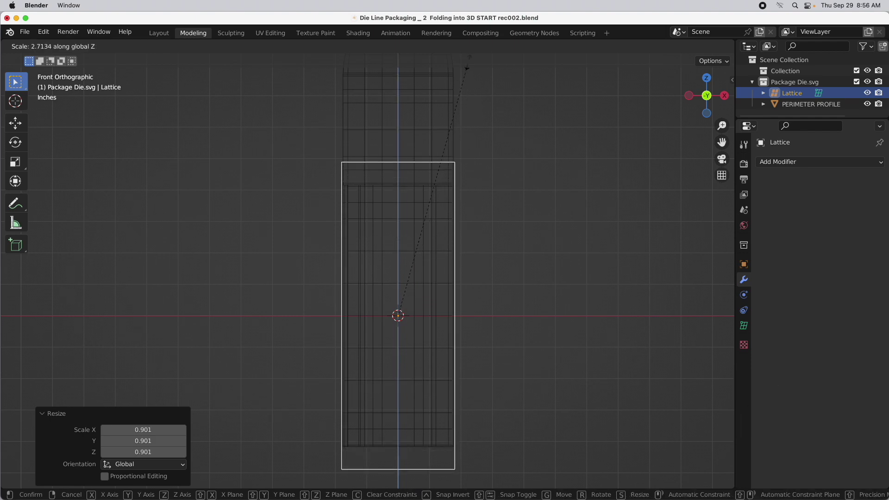
pyautogui.click(454, 104)
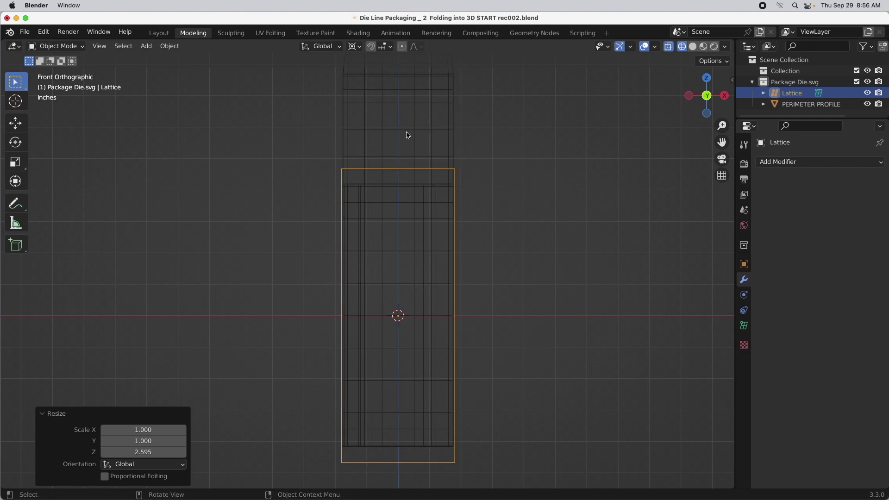
pyautogui.moveTo(438, 147); pyautogui.dragTo(347, 118, button='middle')
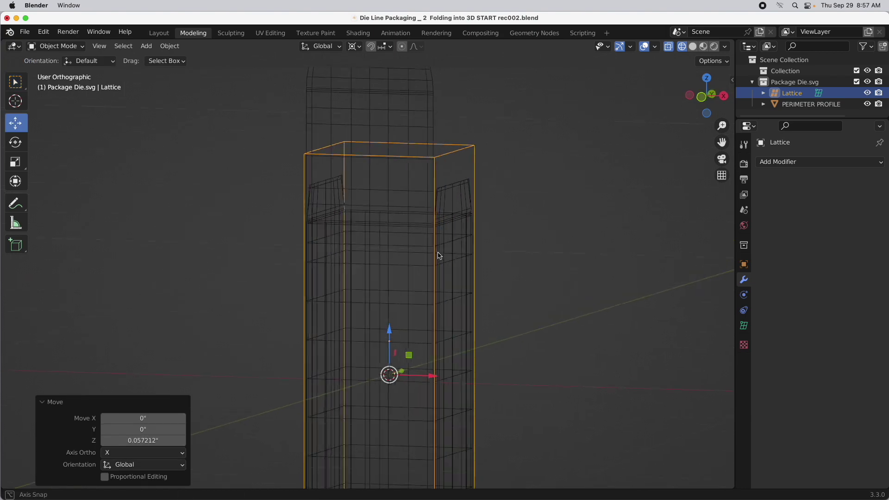
# Step: Set the lattice's resolution to 5 in U, 5 in V and 7 in W
pyautogui.moveTo(438, 254); pyautogui.dragTo(784, 206, button='middle')
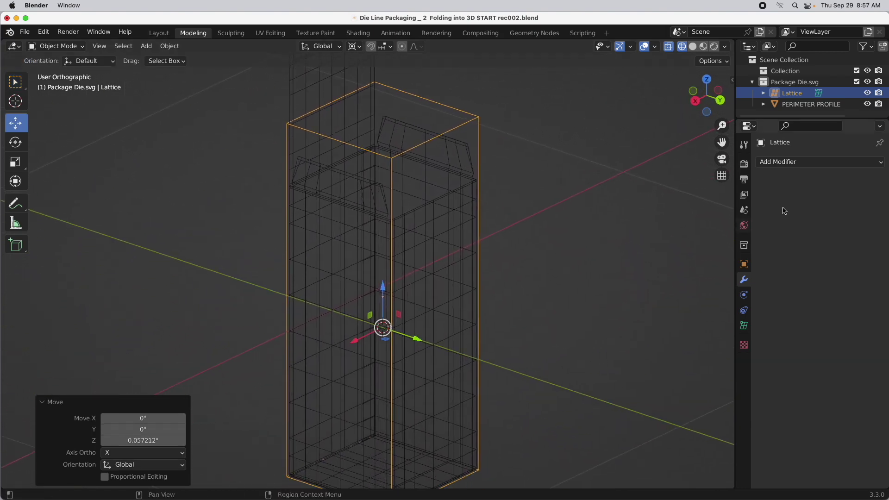
pyautogui.click(743, 326)
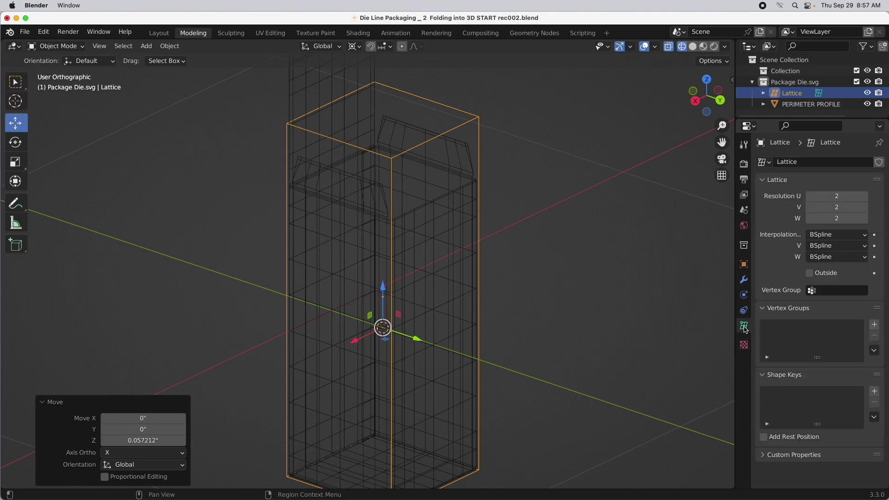
pyautogui.click(839, 196)
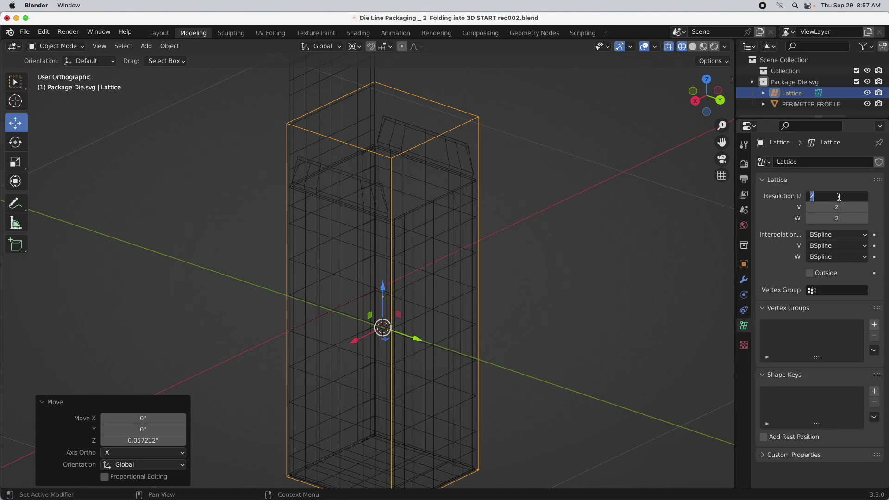
pyautogui.press('Tab')
pyautogui.write('5')
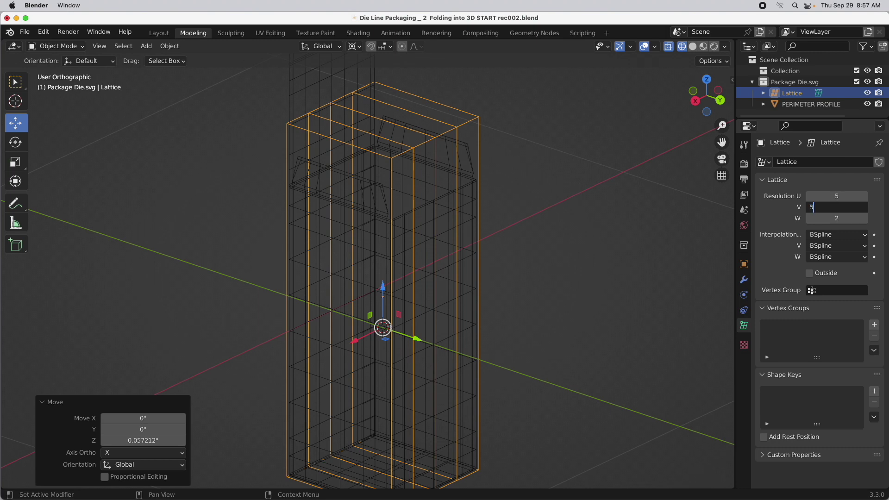
pyautogui.press('Tab')
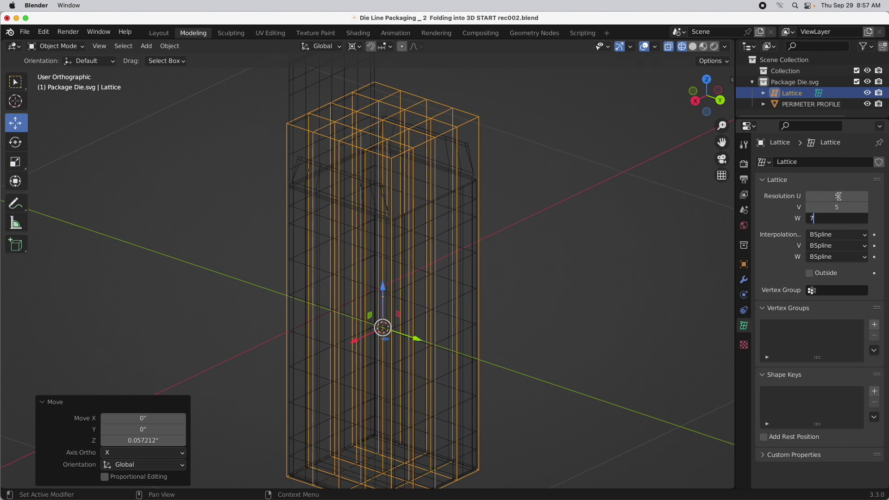
pyautogui.press('Return')
pyautogui.moveTo(540, 308); pyautogui.dragTo(504, 280, button='middle')
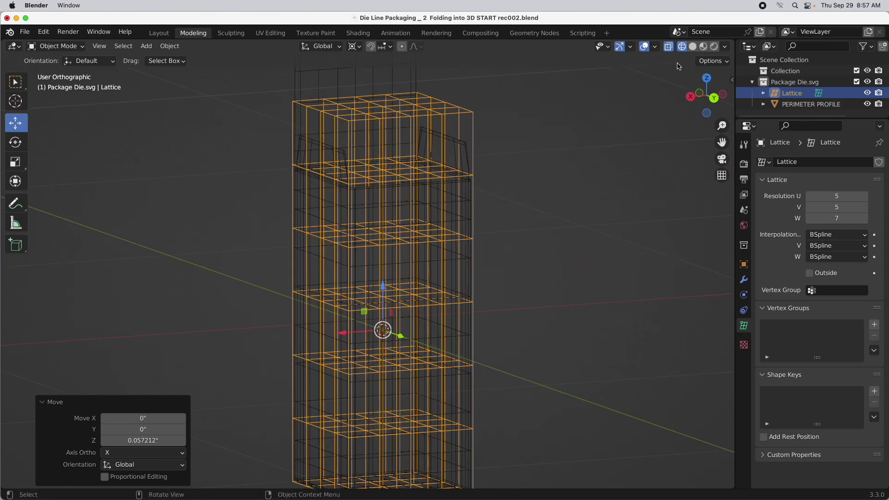
# Step: Add a Lattice modifier to PERIMETER PROFILE with the Lattice as its object
pyautogui.moveTo(599, 152); pyautogui.dragTo(399, 115, button='middle')
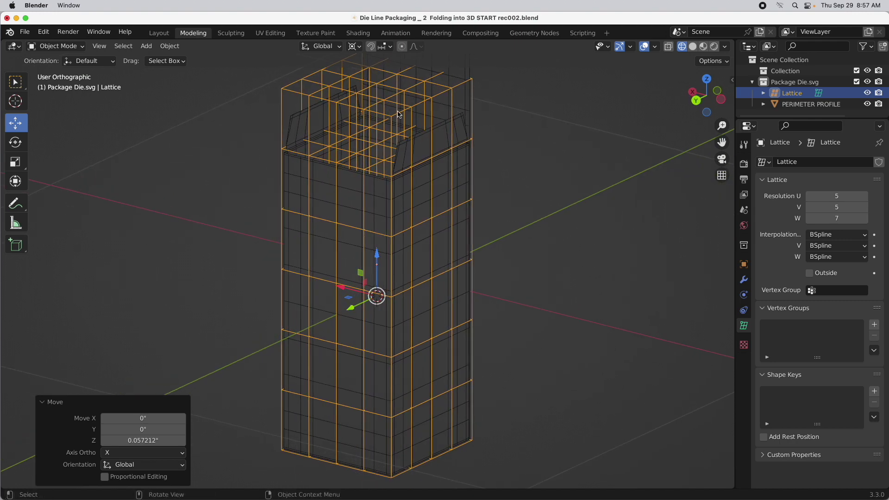
pyautogui.click(404, 197)
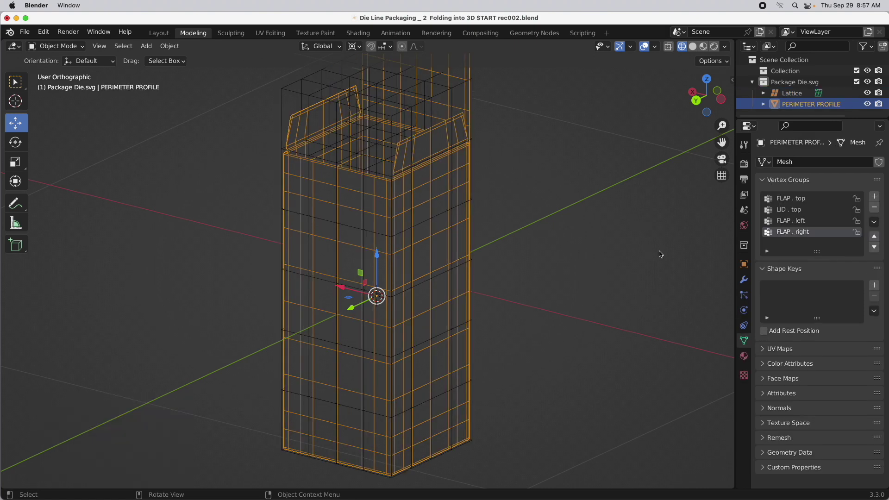
pyautogui.click(743, 280)
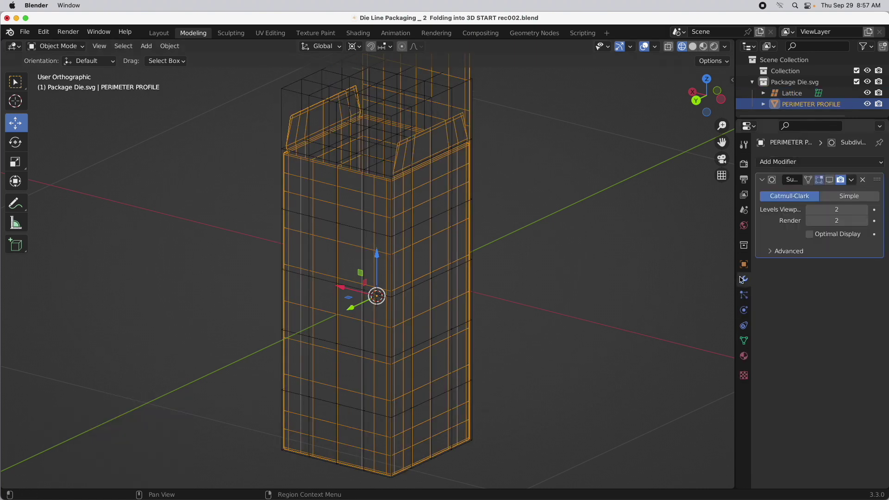
pyautogui.click(783, 163)
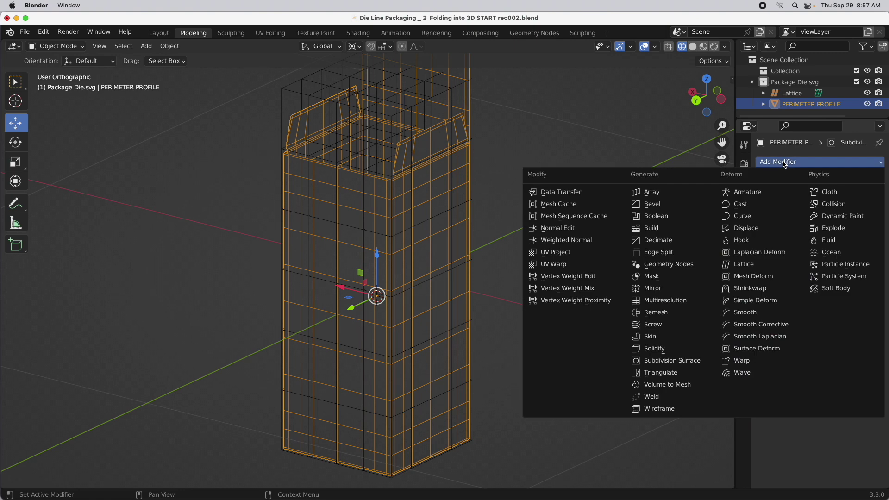
pyautogui.click(743, 264)
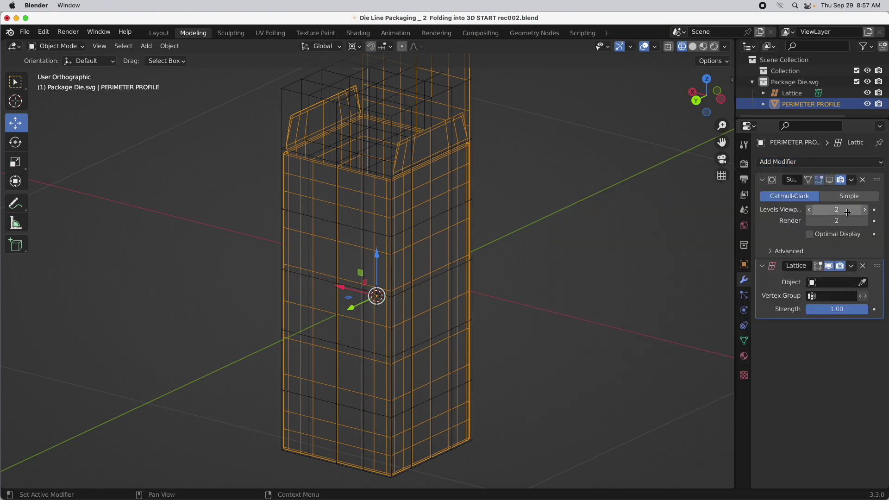
pyautogui.click(862, 282)
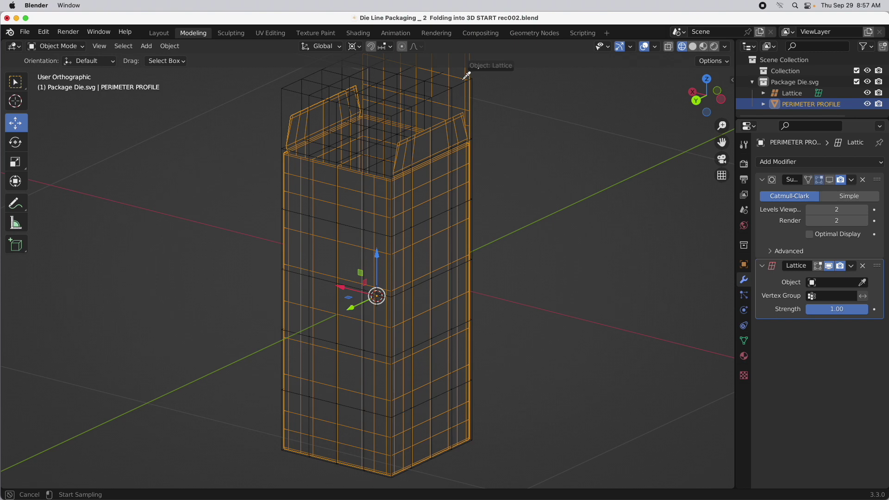
pyautogui.click(451, 90)
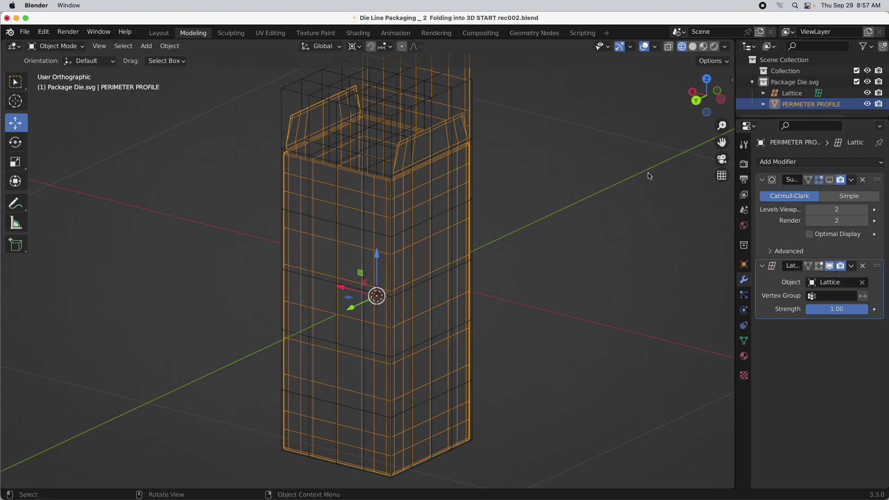
# Step: Select the three middle columns of lattice points on both X-facing sides together, using Edit Mode and the top view
pyautogui.click(289, 95)
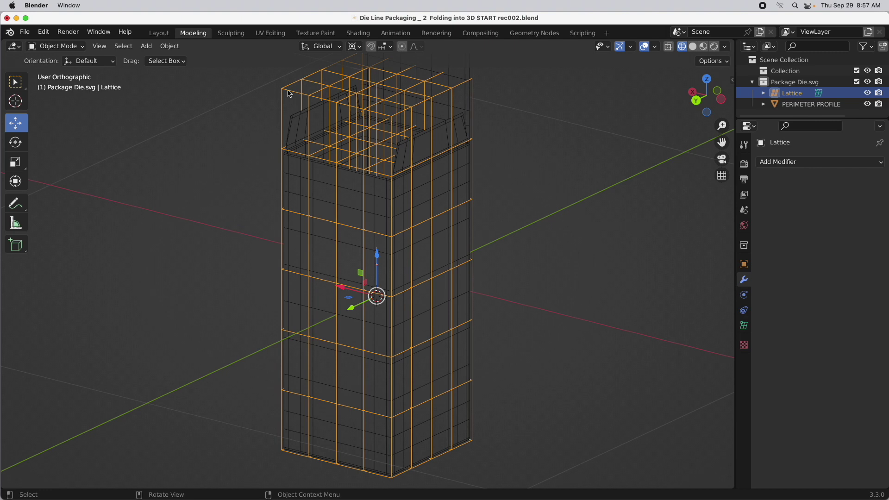
pyautogui.click(706, 79)
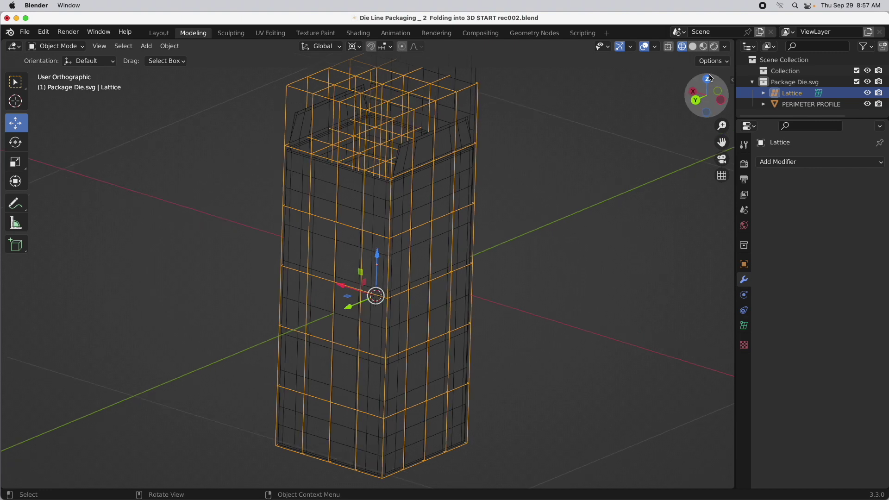
pyautogui.press('KP_Decimal')
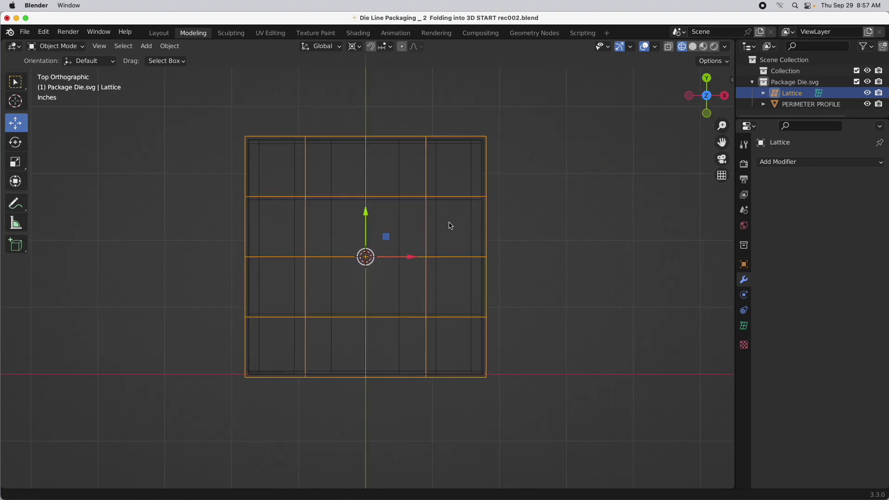
pyautogui.press('Tab')
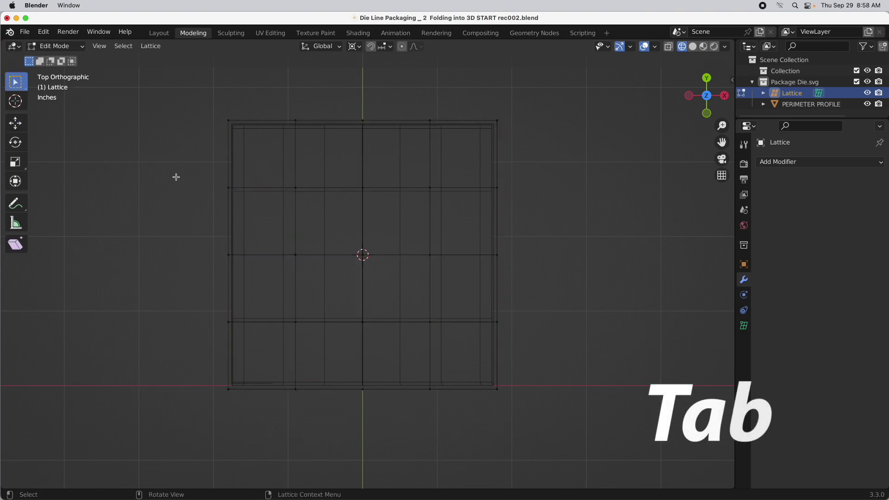
pyautogui.moveTo(176, 168); pyautogui.dragTo(269, 352)
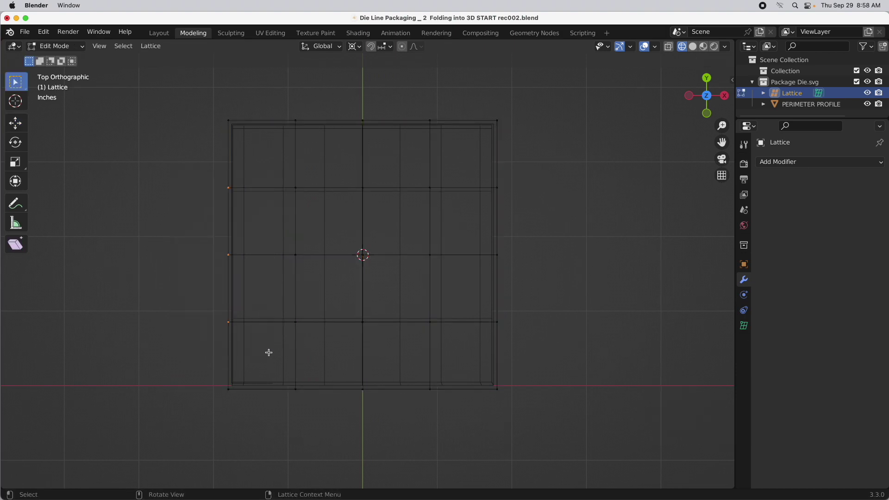
pyautogui.keyDown('shift'); pyautogui.moveTo(540, 163); pyautogui.dragTo(479, 341); pyautogui.keyUp('shift')
# Step: Deselect the top row of lattice points on both X-facing sides, keeping the rows beneath selected
pyautogui.moveTo(490, 377); pyautogui.dragTo(491, 304, button='middle')
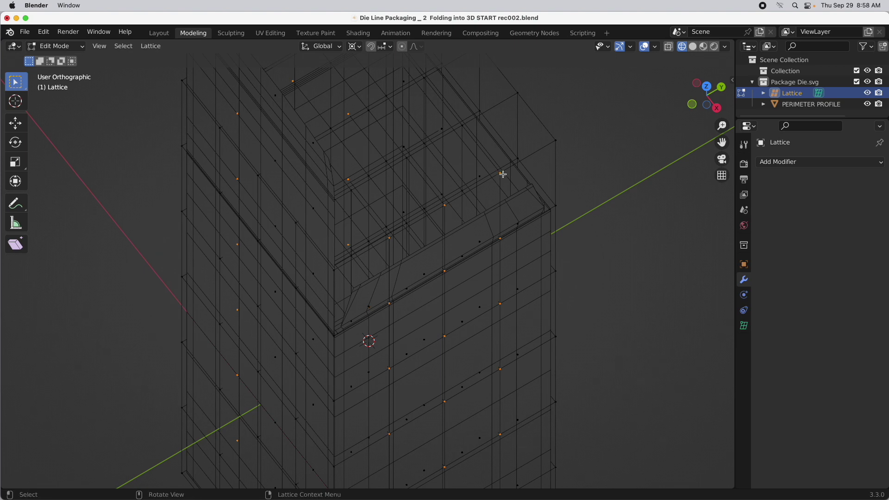
pyautogui.keyDown('ctrl'); pyautogui.moveTo(511, 157); pyautogui.dragTo(418, 226); pyautogui.keyUp('ctrl')
pyautogui.moveTo(418, 226); pyautogui.dragTo(329, 99, button='middle')
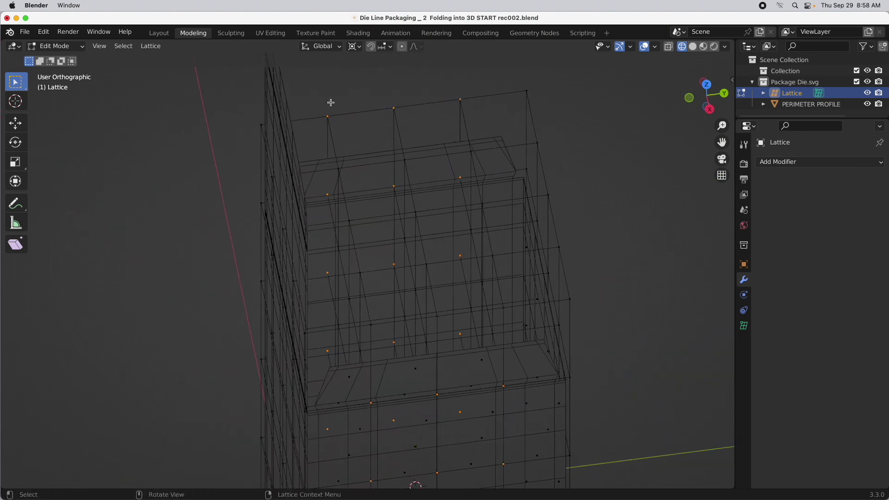
pyautogui.moveTo(315, 72); pyautogui.dragTo(477, 125)
pyautogui.moveTo(502, 352); pyautogui.dragTo(544, 320, button='middle')
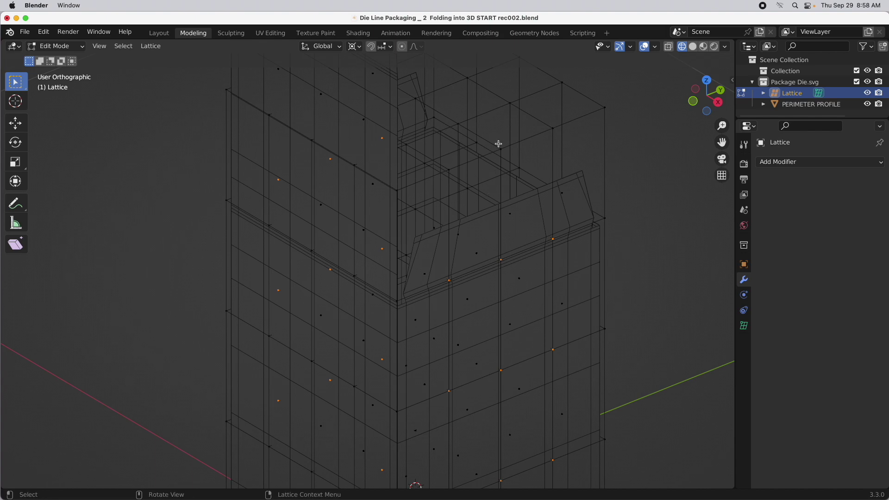
# Step: Scale the selected side points along X by about 1.053 in the top view to bulge both sides outward
pyautogui.scroll(-3, 570, 194)
pyautogui.keyDown('alt'); pyautogui.moveTo(471, 271); pyautogui.dragTo(518, 267); pyautogui.keyUp('alt')
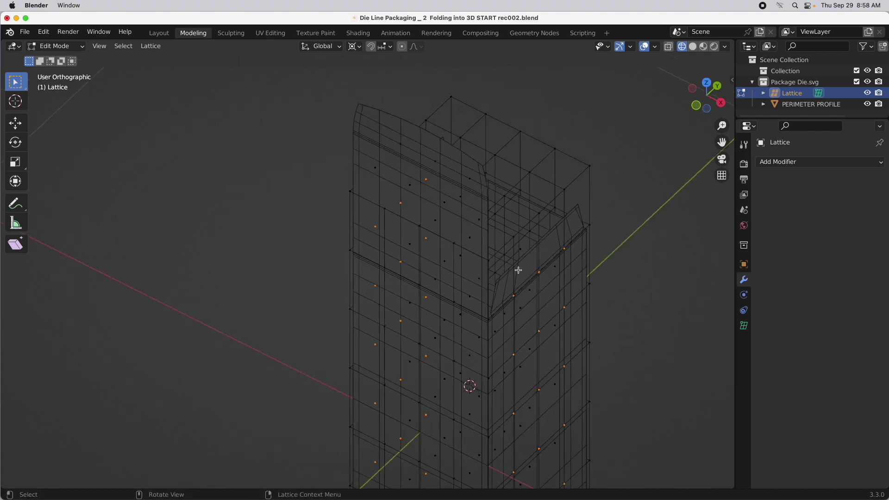
pyautogui.click(702, 86)
pyautogui.keyDown('shift'); pyautogui.moveTo(534, 287); pyautogui.dragTo(417, 196, button='middle'); pyautogui.keyUp('shift')
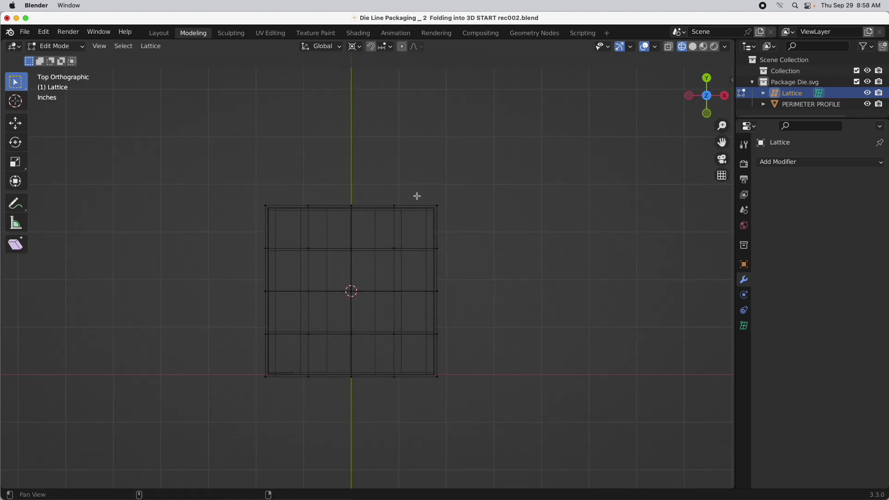
pyautogui.scroll(4, 429, 230)
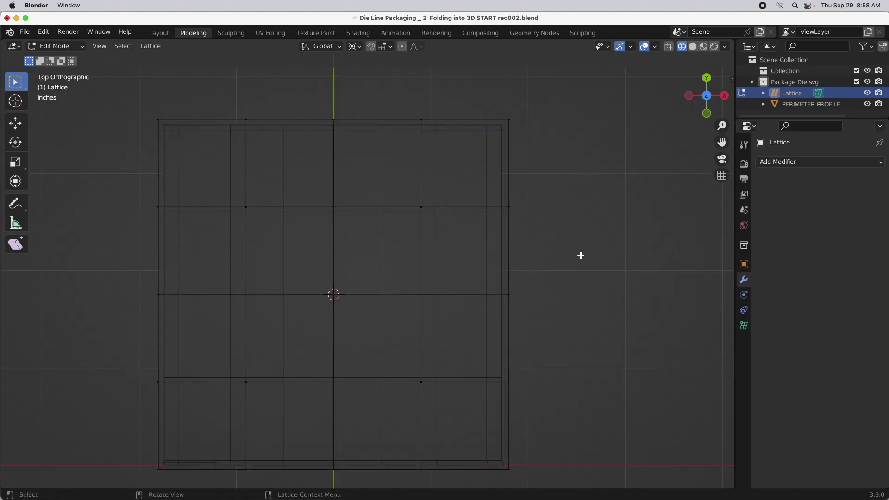
pyautogui.press('s')
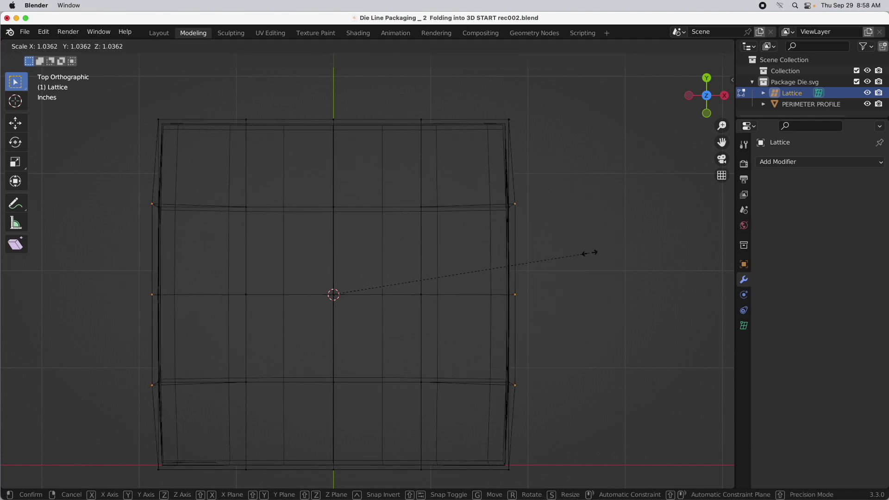
pyautogui.press('x')
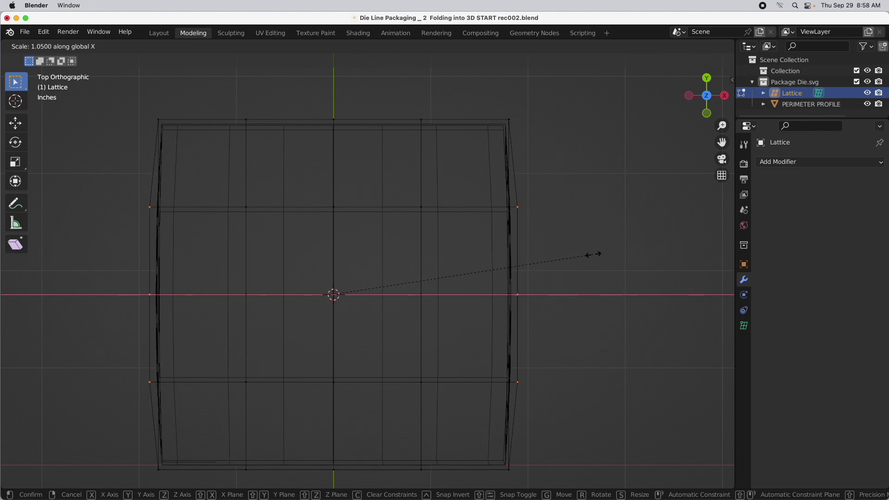
pyautogui.click(594, 255)
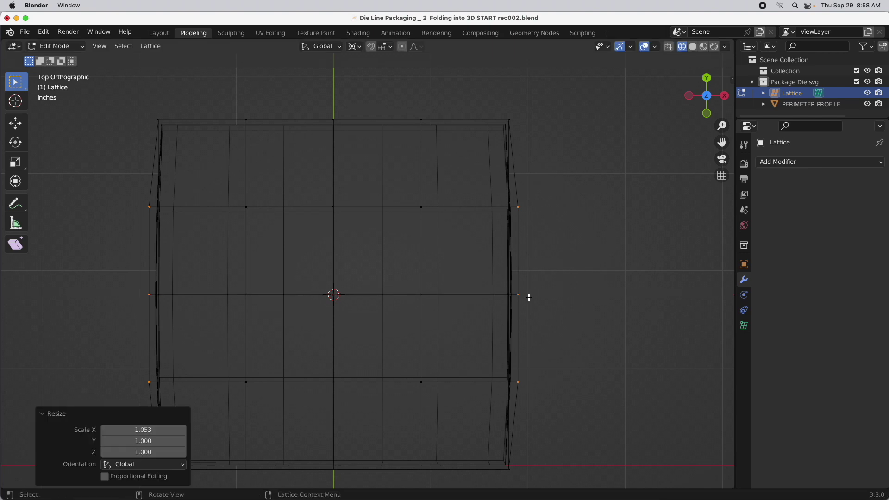
pyautogui.click(157, 430)
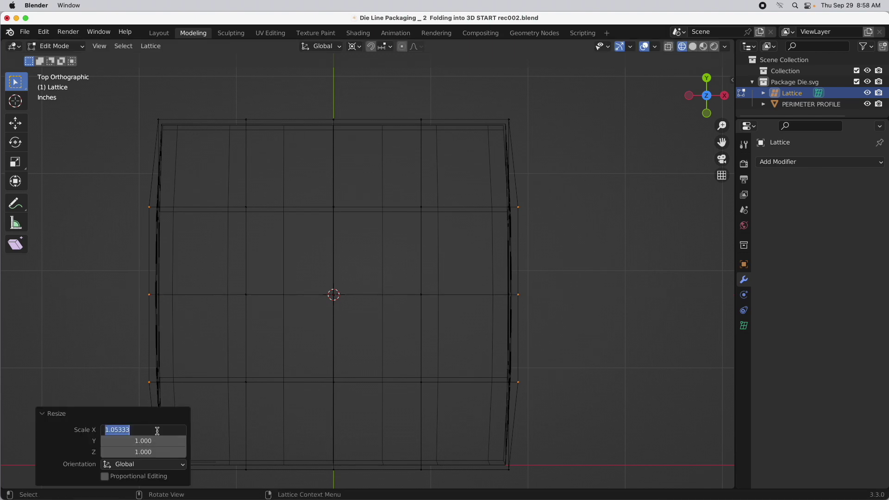
pyautogui.press('Escape')
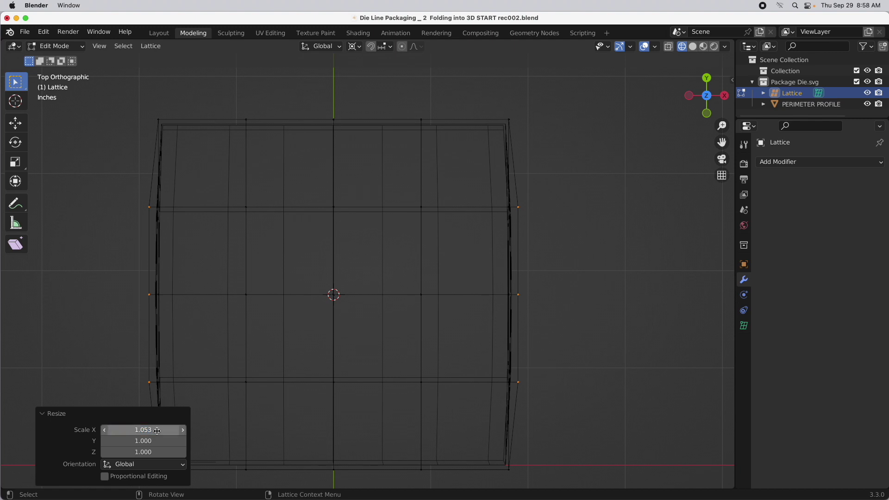
# Step: Select the three middle columns of lattice points on the front and back sides together from the top view
pyautogui.moveTo(206, 99); pyautogui.dragTo(448, 161)
pyautogui.scroll(-5, 359, 351)
pyautogui.keyDown('shift'); pyautogui.moveTo(250, 436); pyautogui.dragTo(487, 393); pyautogui.keyUp('shift')
pyautogui.moveTo(487, 393); pyautogui.dragTo(372, 255, button='middle')
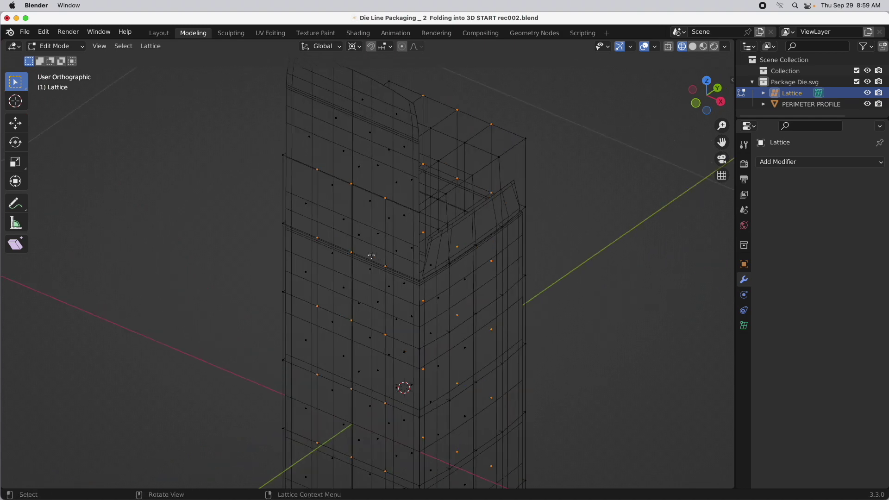
# Step: Deselect the top row of lattice points on the front and back sides, and scale the remaining selected points along Y by 1.05333
pyautogui.keyDown('ctrl'); pyautogui.moveTo(303, 149); pyautogui.dragTo(417, 214); pyautogui.keyUp('ctrl')
pyautogui.keyDown('ctrl'); pyautogui.moveTo(525, 72); pyautogui.dragTo(413, 142); pyautogui.keyUp('ctrl')
pyautogui.click(706, 81)
pyautogui.keyDown('ctrl'); pyautogui.moveTo(422, 429); pyautogui.dragTo(463, 294, button='middle'); pyautogui.keyUp('ctrl')
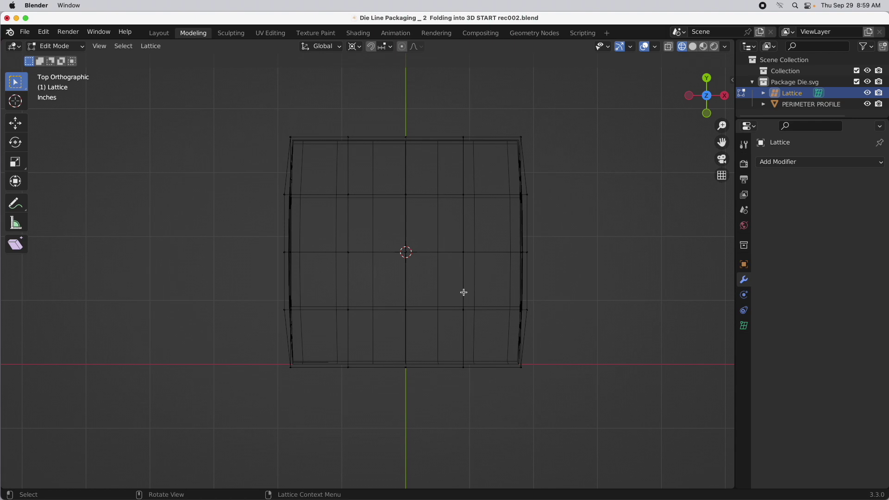
pyautogui.press('s')
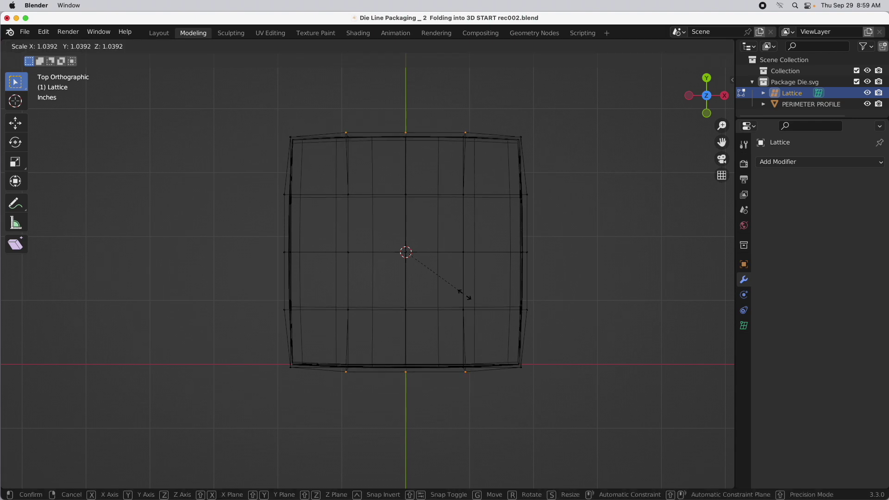
pyautogui.press('y')
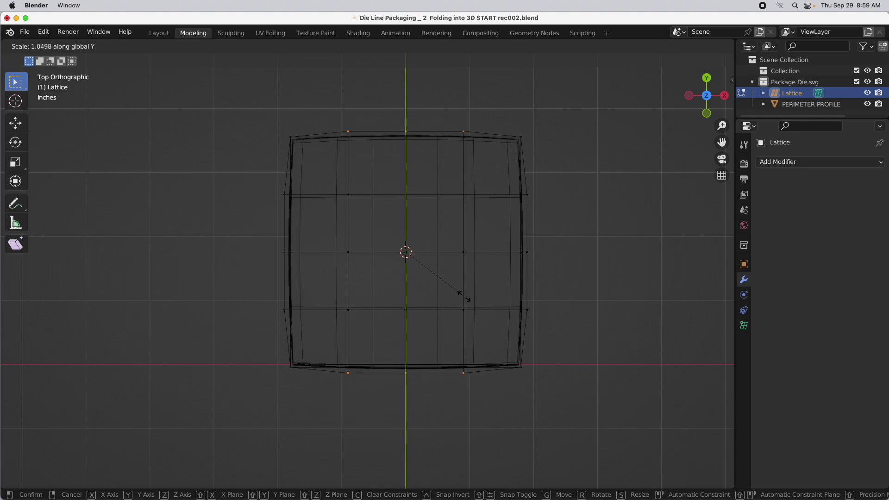
pyautogui.click(464, 296)
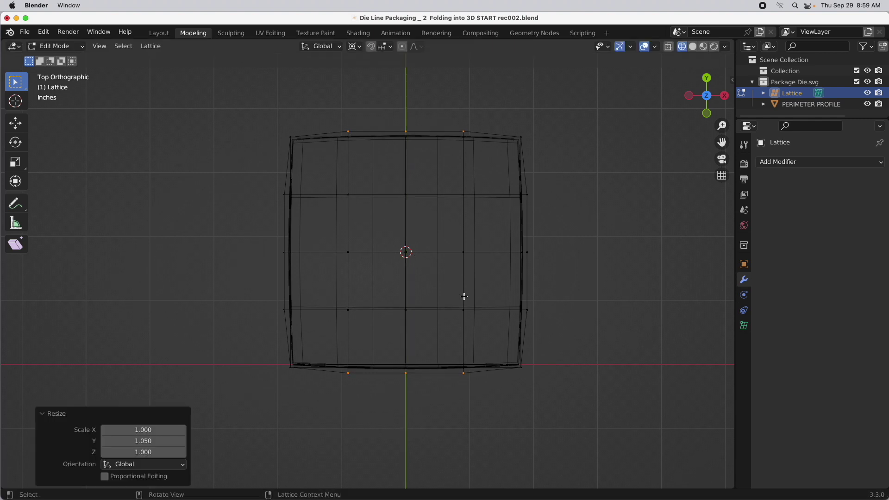
pyautogui.click(153, 441)
pyautogui.write('1.05333')
pyautogui.press('Return')
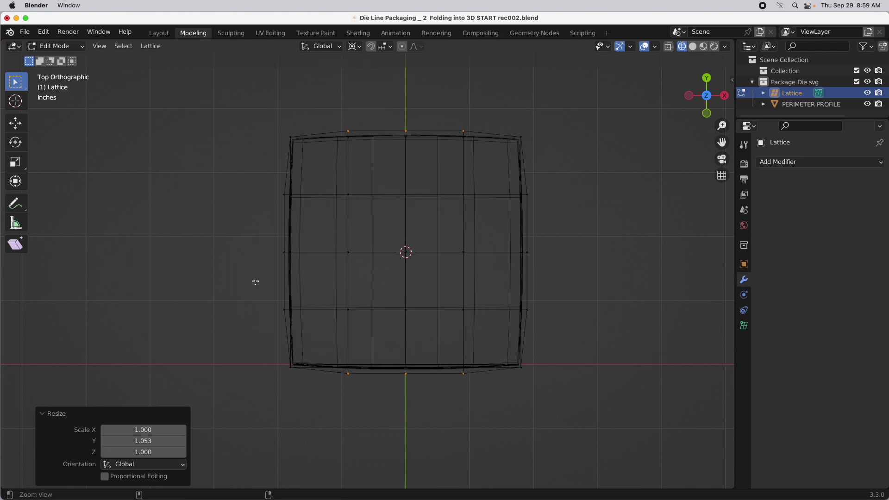
# Step: Try moving only the two outer selected point columns on the back side about 0.016" inward along Y, and undo the move
pyautogui.scroll(2, 435, 227)
pyautogui.scroll(1, 437, 256)
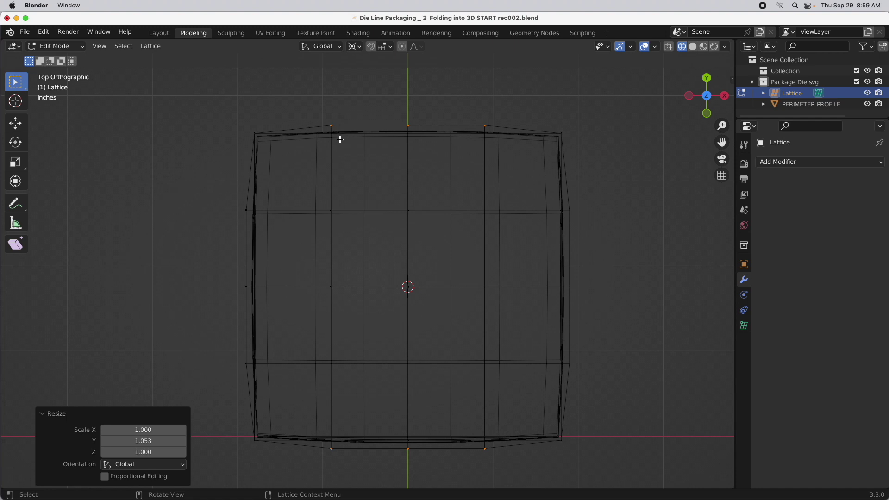
pyautogui.moveTo(317, 116); pyautogui.dragTo(355, 139)
pyautogui.moveTo(326, 108); pyautogui.dragTo(339, 131)
pyautogui.keyDown('shift'); pyautogui.moveTo(462, 111); pyautogui.dragTo(496, 132); pyautogui.keyUp('shift')
pyautogui.press('g')
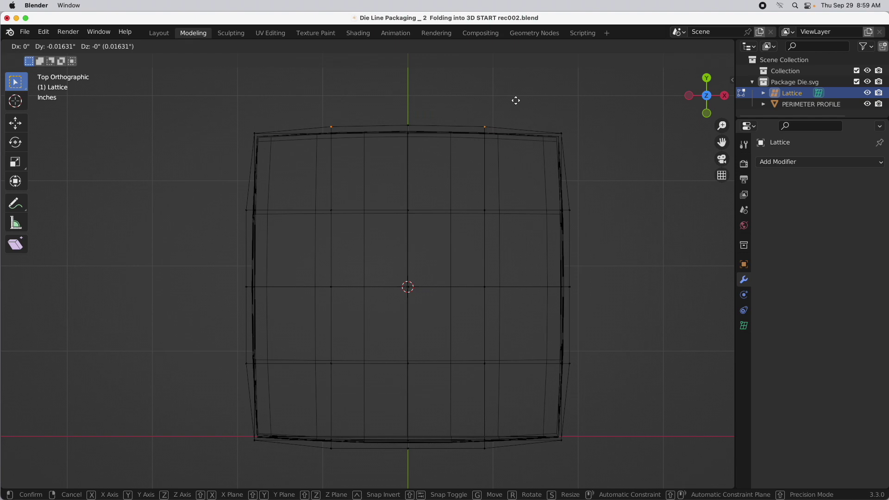
pyautogui.click(515, 101)
pyautogui.hotkey('ctrl', 'z')
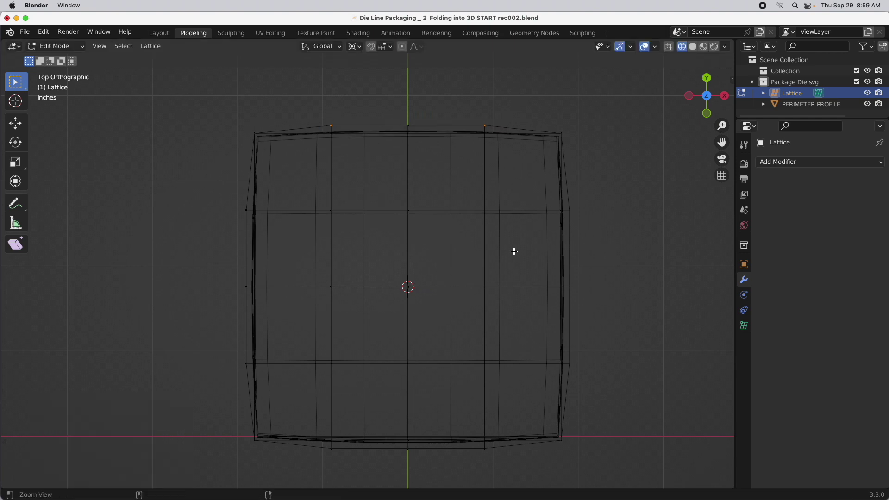
pyautogui.scroll(-2, 510, 259)
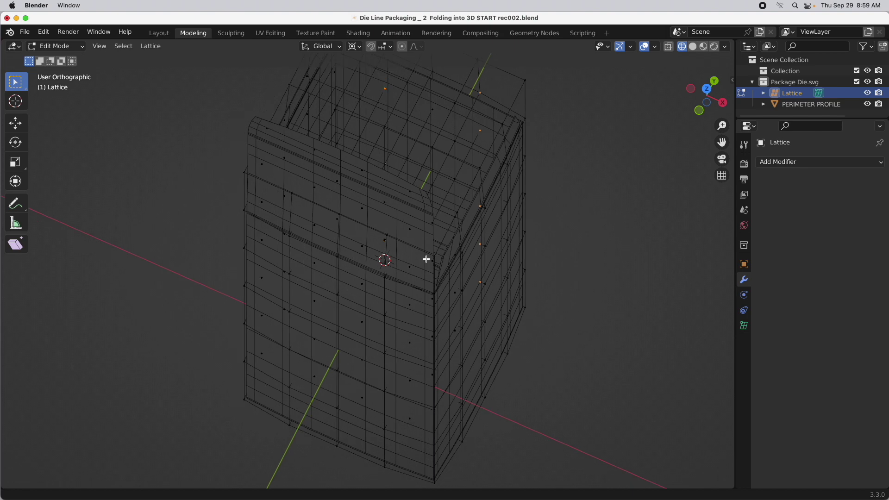
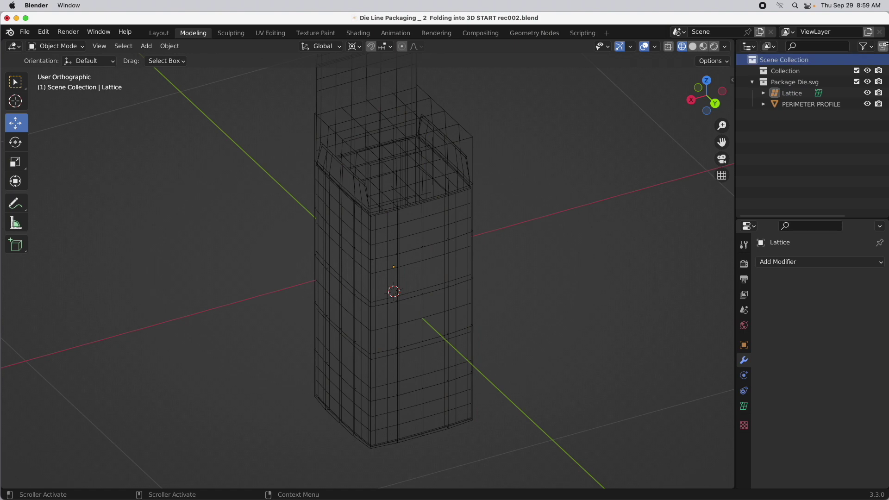
# Step: Create a new collection named LATTICES and put the Lattice object into it
pyautogui.click(883, 47)
pyautogui.doubleClick(789, 115)
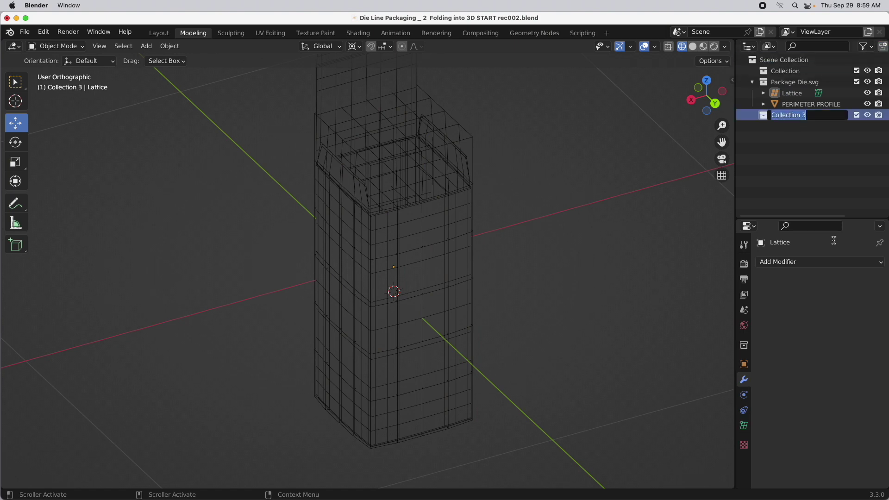
pyautogui.write('LA')
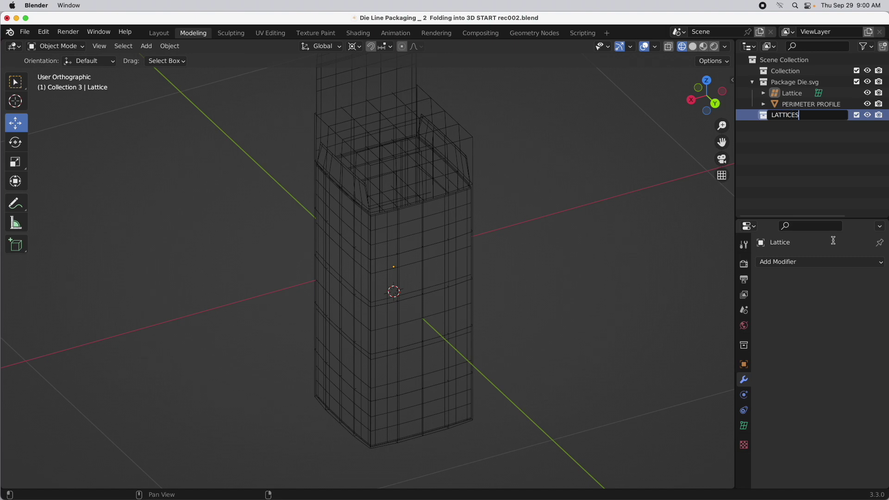
pyautogui.write('TTICES')
pyautogui.press('Return')
pyautogui.click(764, 94)
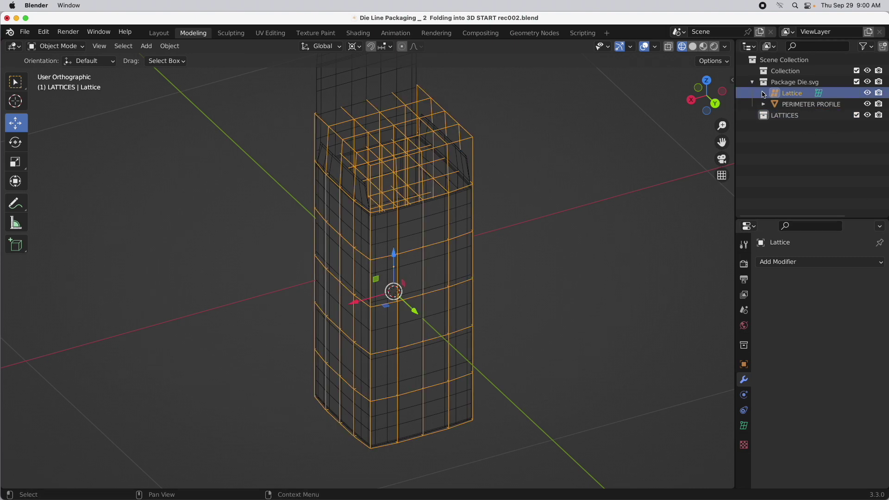
pyautogui.moveTo(764, 94); pyautogui.dragTo(791, 116)
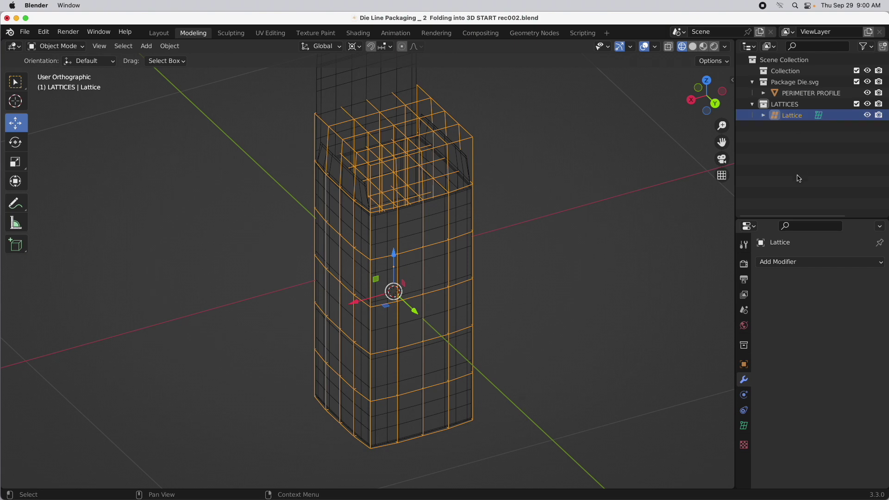
# Step: Rename the lattice object as "Lattice forBody"
pyautogui.doubleClick(794, 119)
pyautogui.press('End')
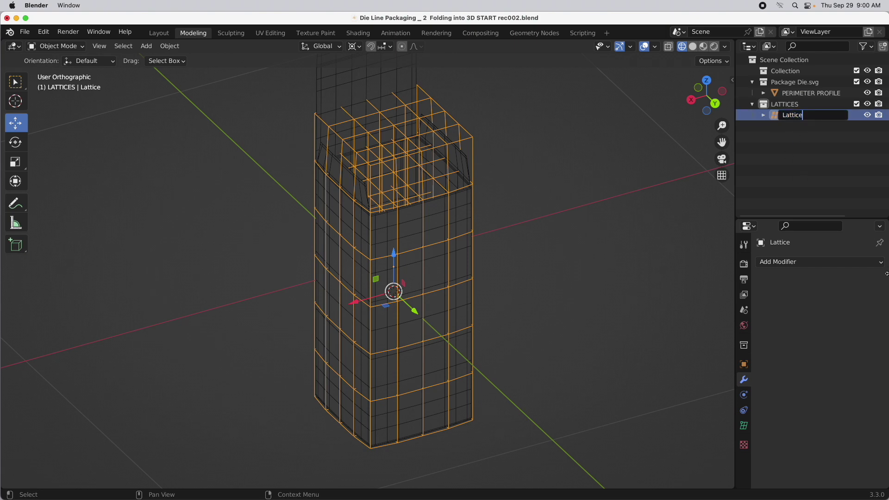
pyautogui.write('forBody')
pyautogui.press('Return')
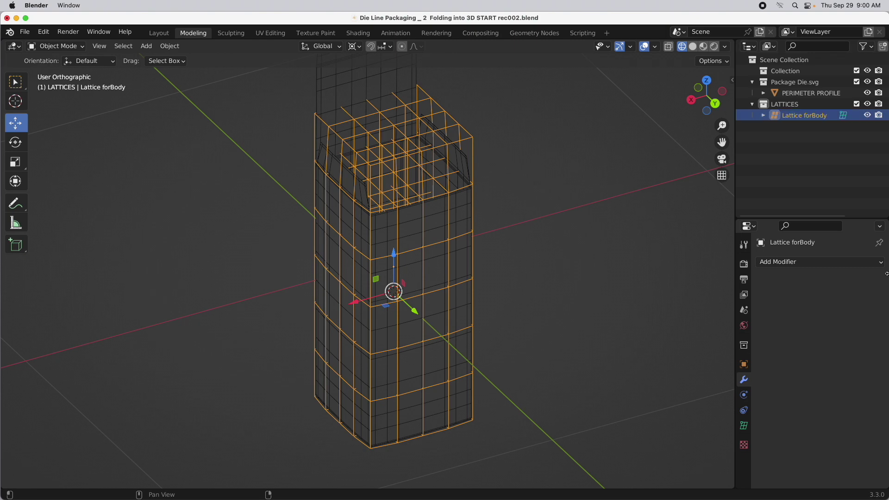
# Step: Duplicate the PERIMETER PROFILE box in place and remove the Lattice modifier from the copy
pyautogui.click(797, 95)
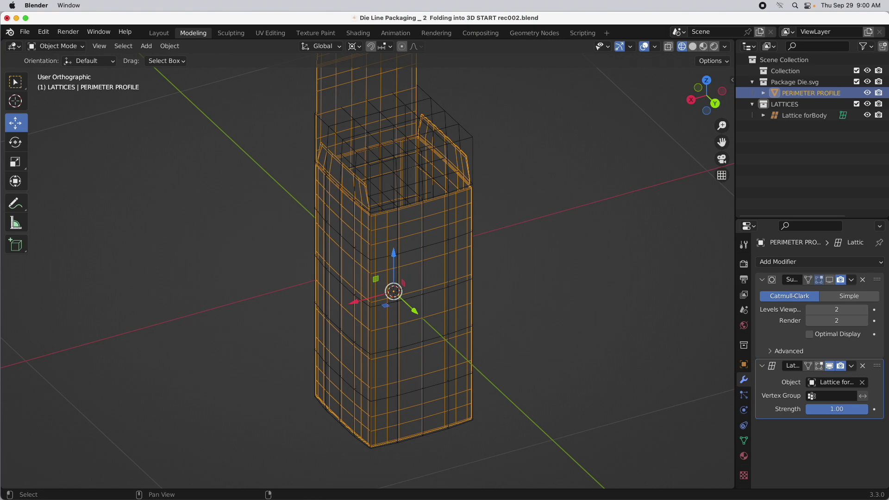
pyautogui.hotkey('shift', 'd')
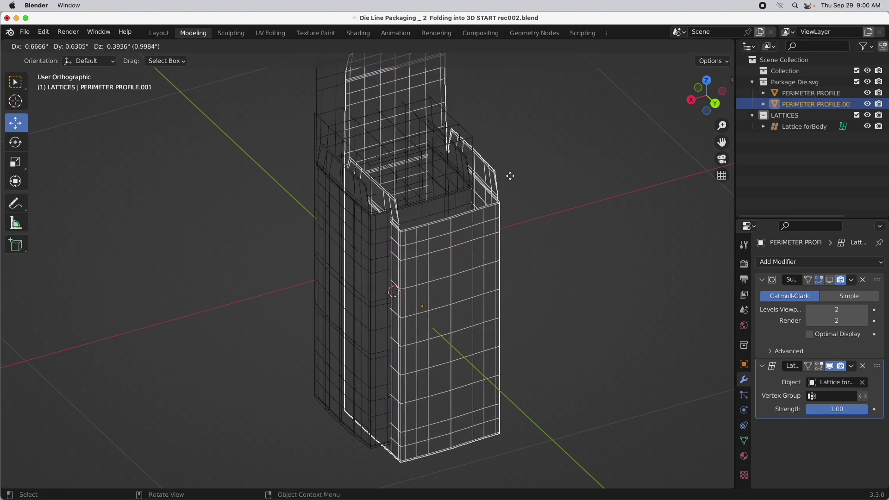
pyautogui.press('Escape')
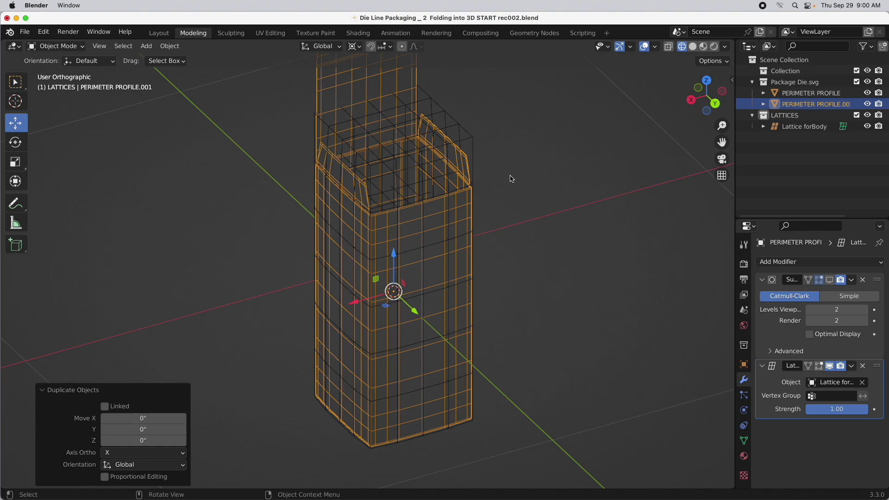
pyautogui.click(863, 366)
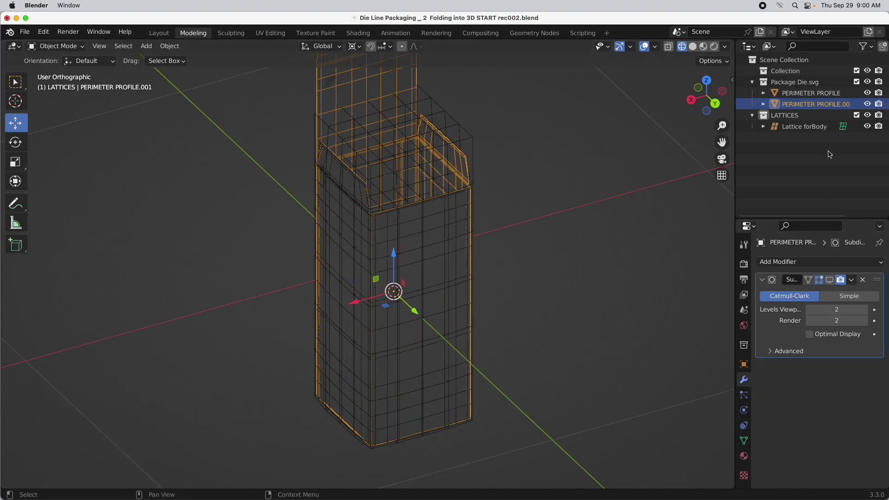
# Step: Rename the duplicated box as "Box Undeformed" and hide it from both the viewport and renders
pyautogui.doubleClick(833, 104)
pyautogui.doubleClick(821, 105)
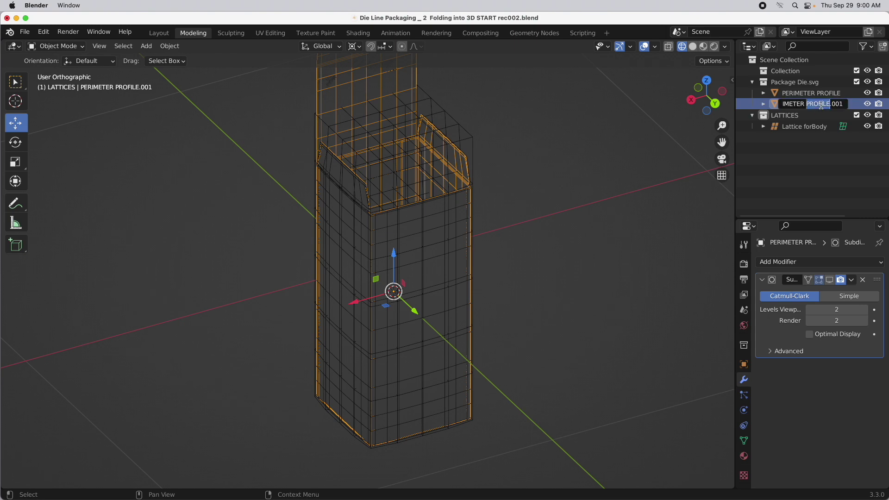
pyautogui.hotkey('ctrl', 'a')
pyautogui.write('Box Undeformed')
pyautogui.press('Return')
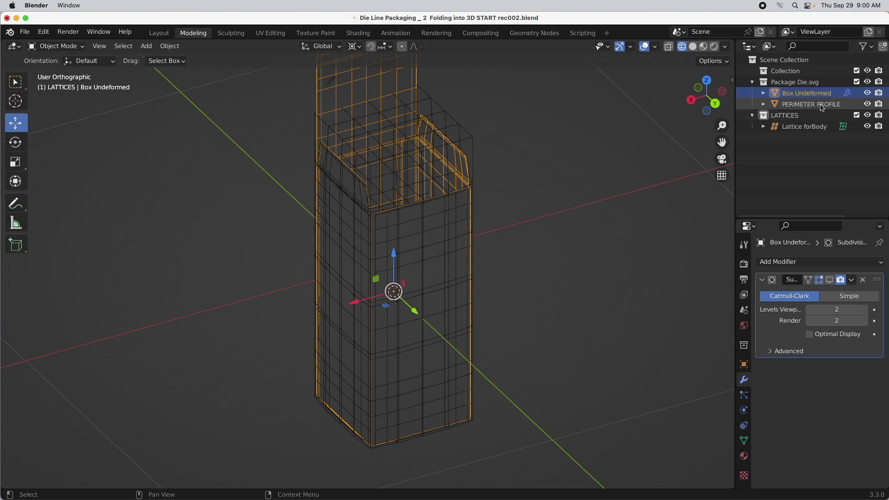
pyautogui.click(867, 93)
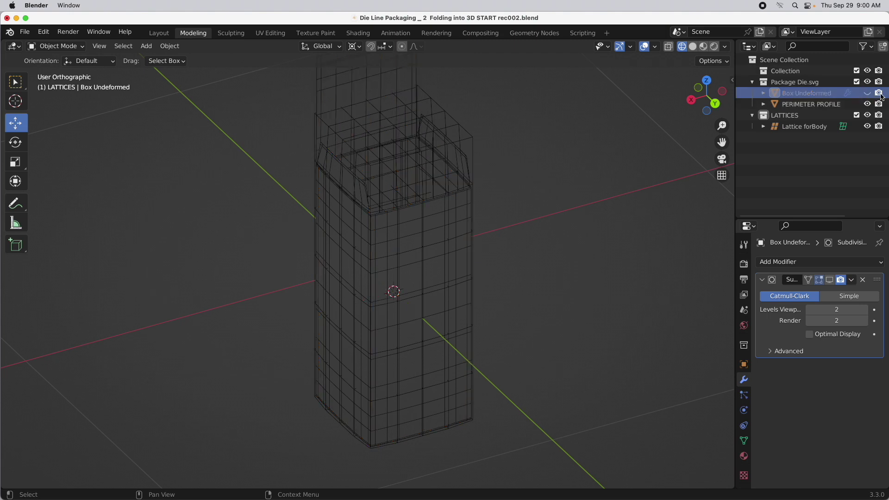
pyautogui.click(879, 93)
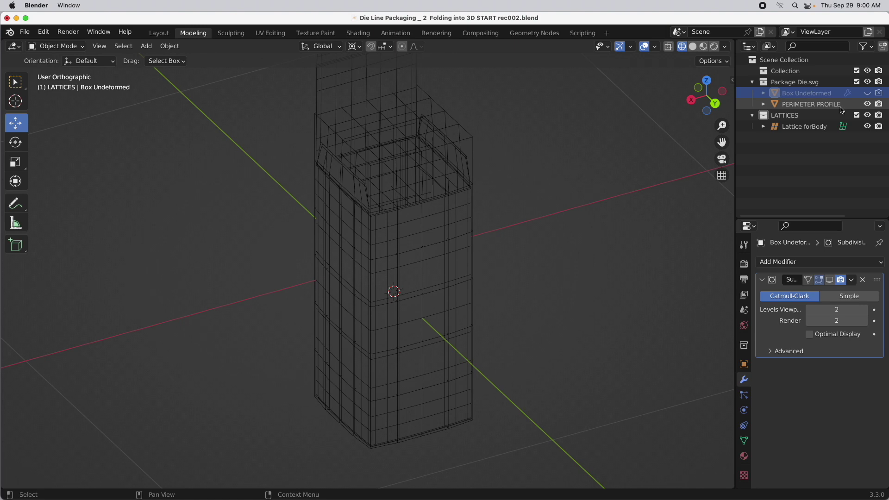
# Step: Apply the Lattice modifier on the PERIMETER PROFILE box and hide the Lattice forBody object
pyautogui.moveTo(473, 277); pyautogui.dragTo(474, 268, button='middle')
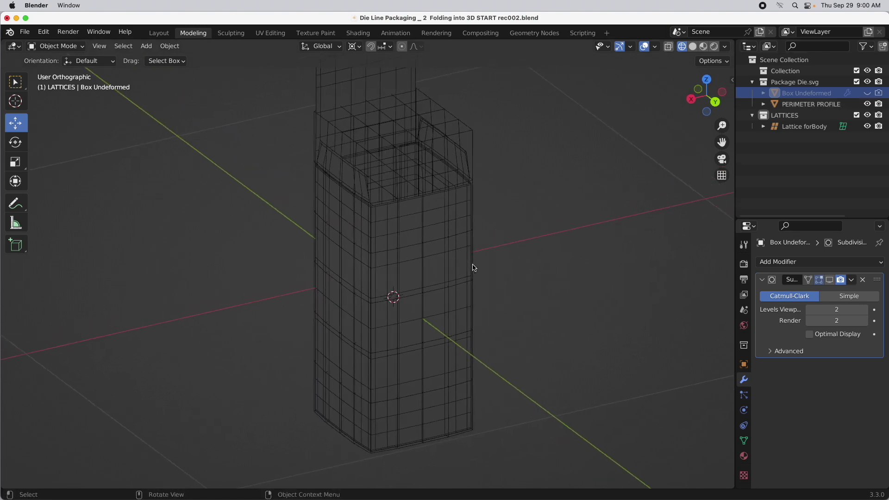
pyautogui.click(797, 105)
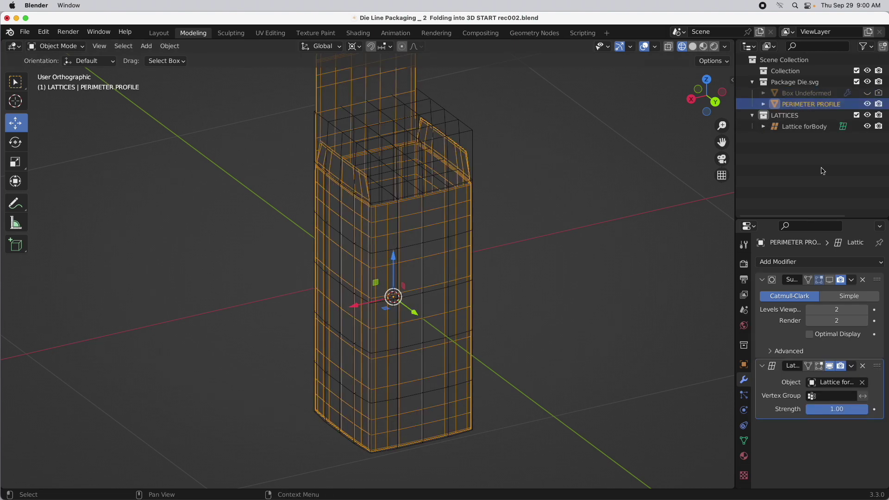
pyautogui.click(850, 366)
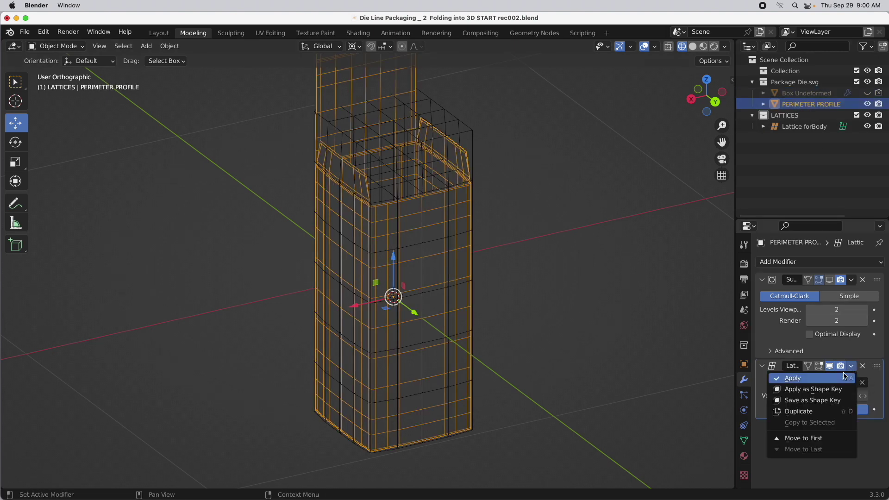
pyautogui.click(841, 379)
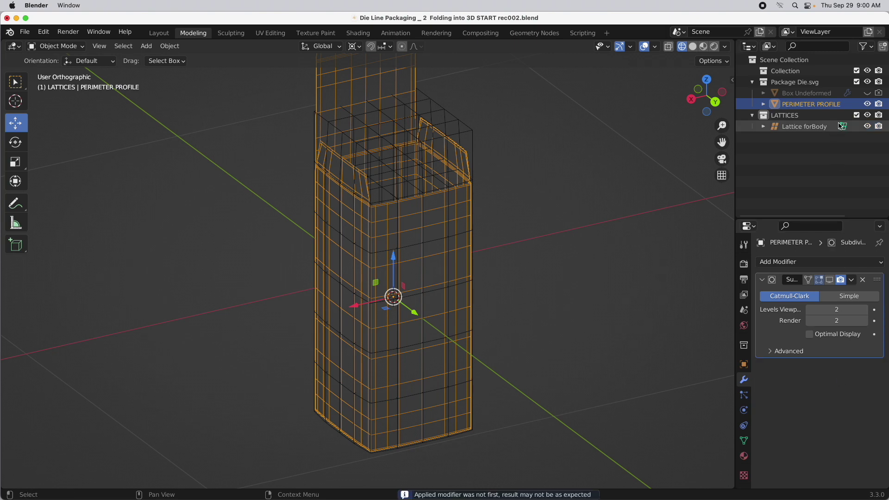
pyautogui.click(867, 126)
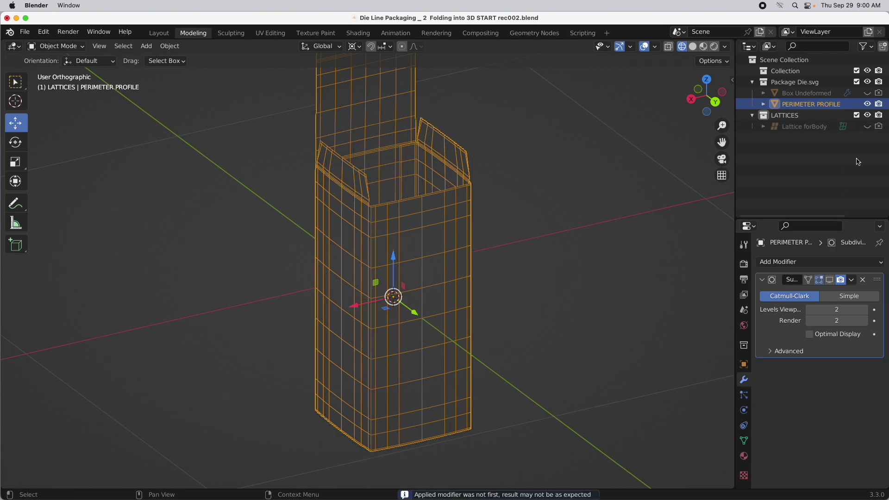
# Step: Select the central vertex of the upright lid panel in Edit Mode and snap the 3D cursor to it
pyautogui.moveTo(523, 203); pyautogui.dragTo(484, 138, button='middle')
pyautogui.scroll(3, 439, 182)
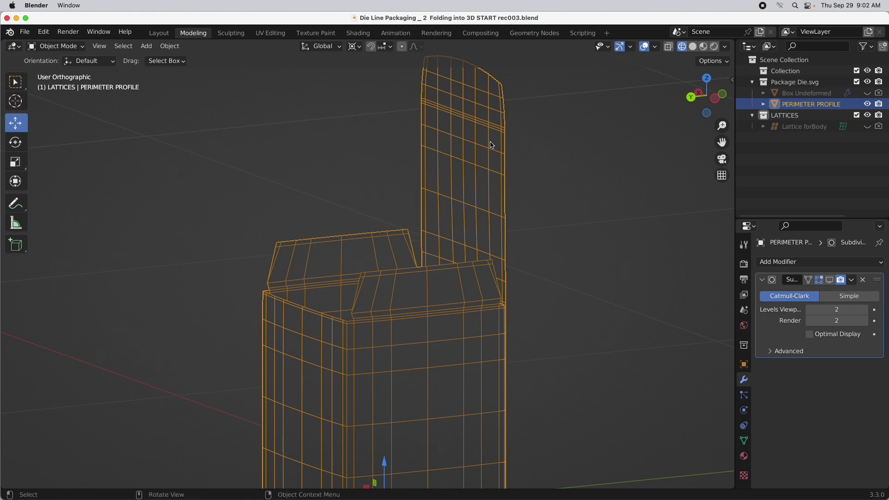
pyautogui.moveTo(492, 145); pyautogui.dragTo(498, 180, button='middle')
pyautogui.press('Tab')
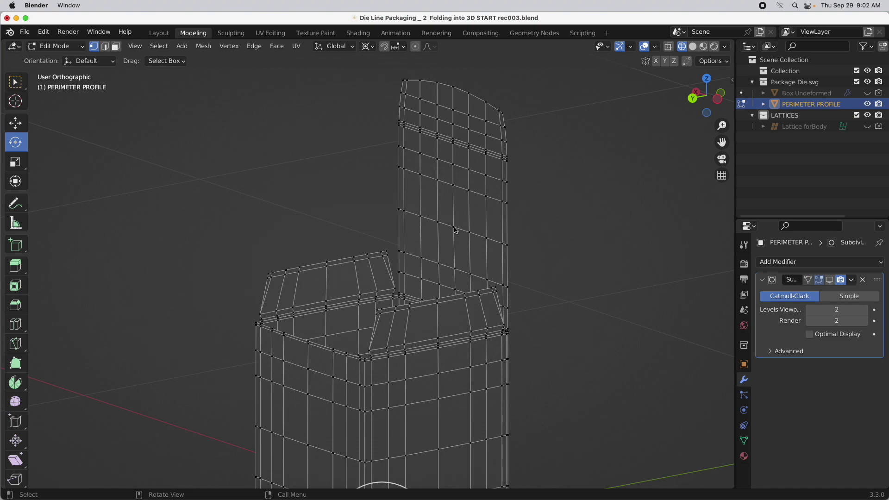
pyautogui.moveTo(523, 315); pyautogui.dragTo(562, 319, button='middle')
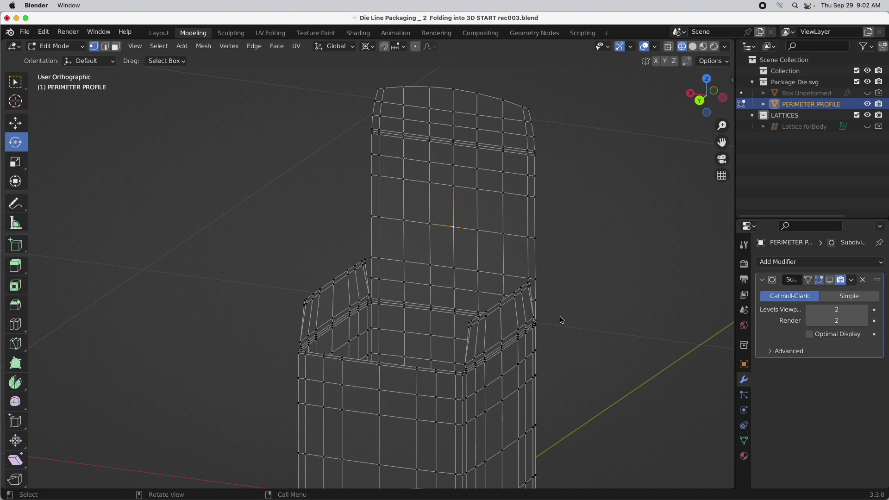
pyautogui.press('shift')
pyautogui.hotkey('shift', 's')
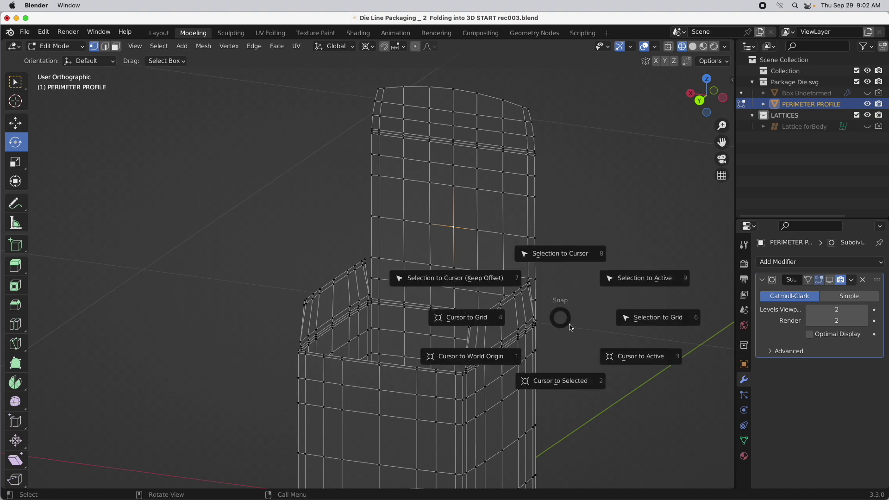
pyautogui.click(580, 381)
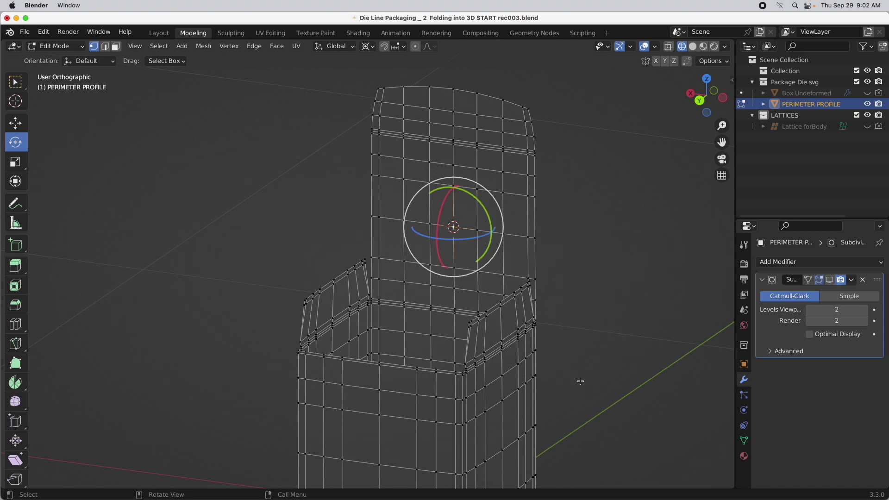
# Step: Return to Object Mode and add a lattice object at the 3D cursor on the upright lid panel
pyautogui.press('Tab')
pyautogui.click(170, 46)
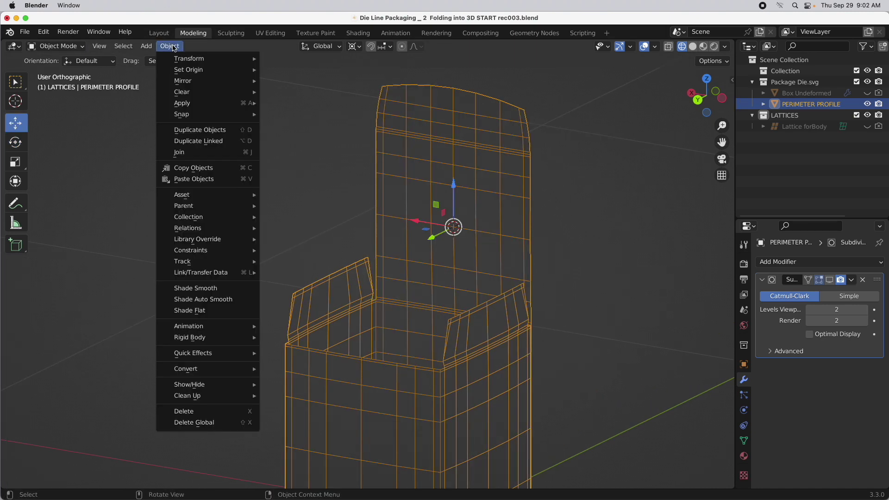
pyautogui.moveTo(146, 46)
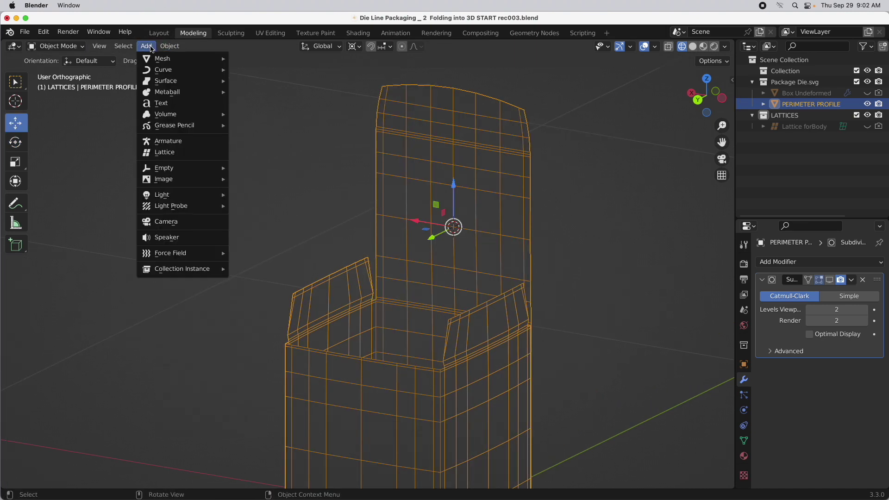
pyautogui.click(166, 153)
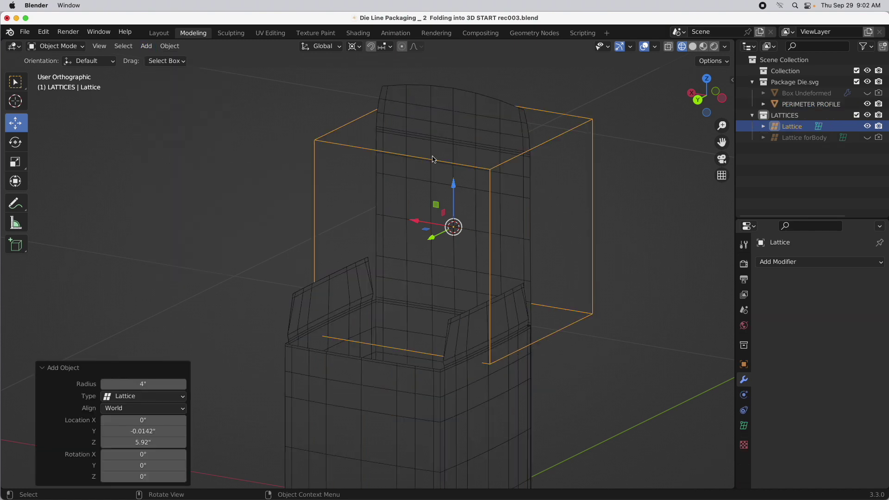
# Step: Thin the new lattice around the lid panel by scaling it to about 0.096 along the Y axis
pyautogui.click(723, 100)
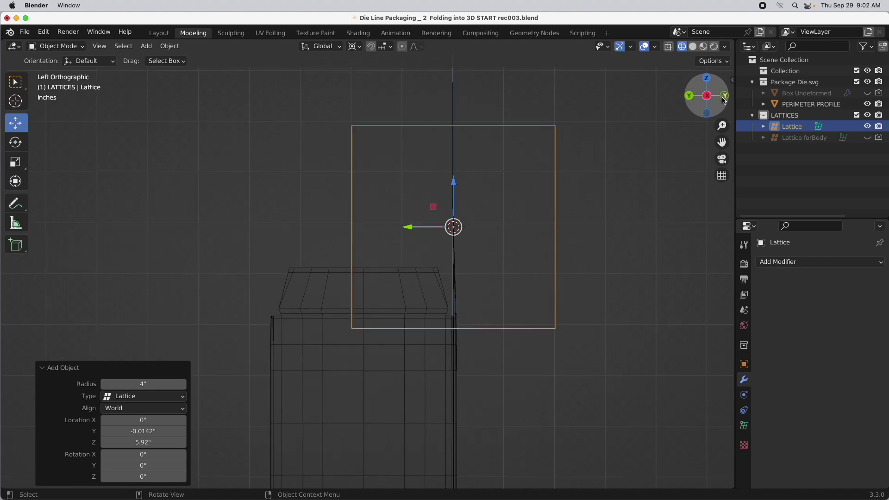
pyautogui.scroll(2, 484, 164)
pyautogui.keyDown('shift'); pyautogui.moveTo(483, 163); pyautogui.dragTo(463, 220, button='middle'); pyautogui.keyUp('shift')
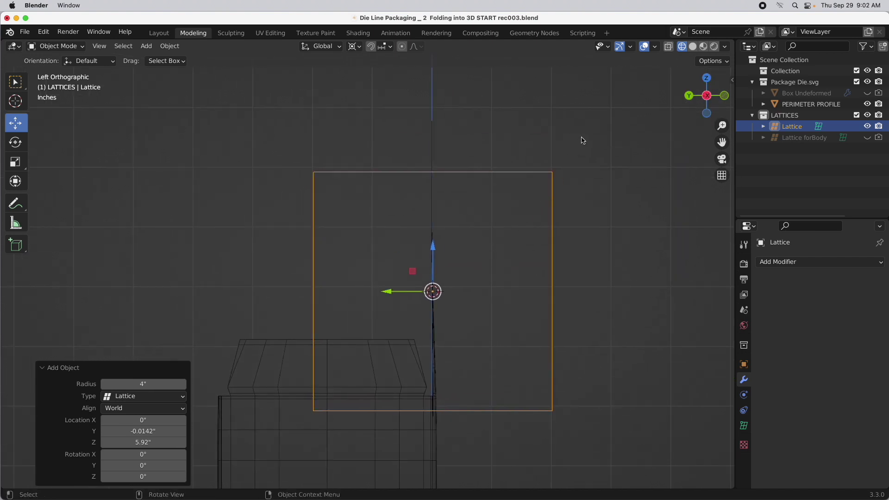
pyautogui.press('s')
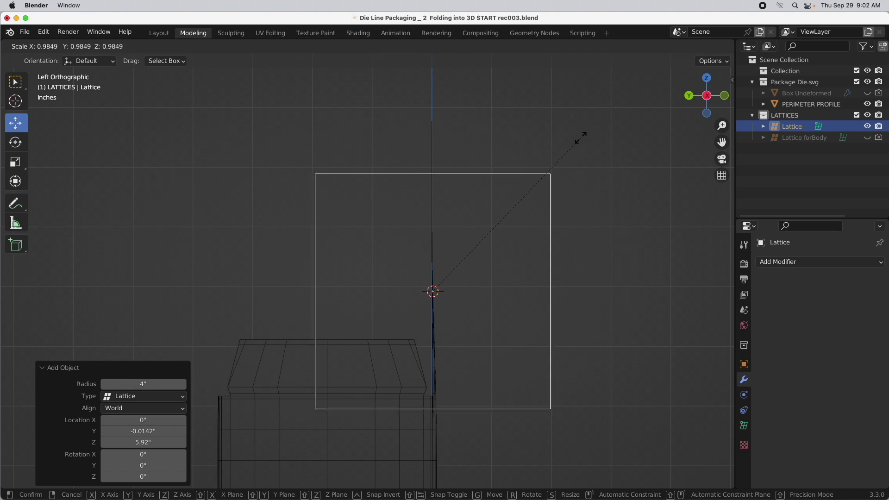
pyautogui.press('y')
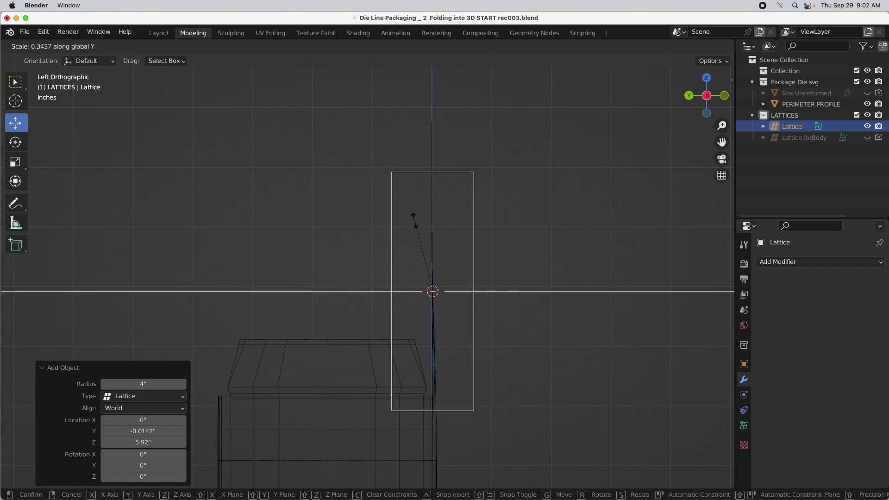
pyautogui.click(428, 273)
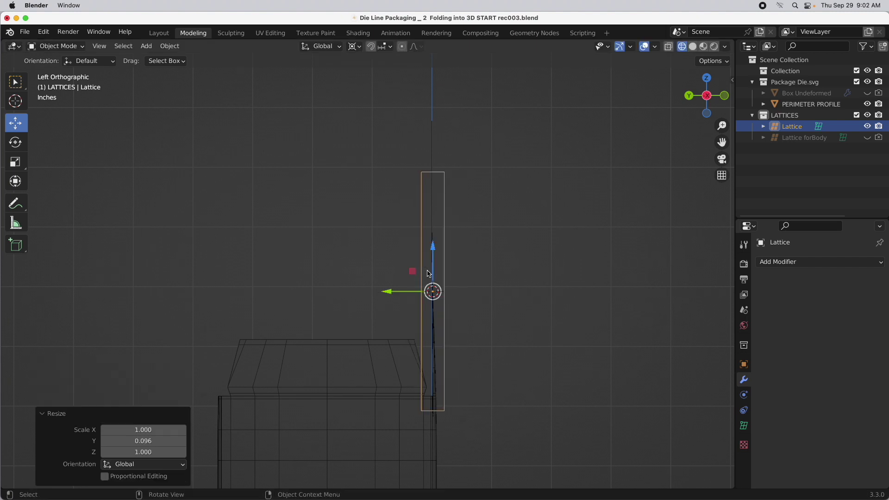
# Step: Scale the lattice uniformly to about 0.904 so it fits the lid panel's width and height
pyautogui.click(689, 96)
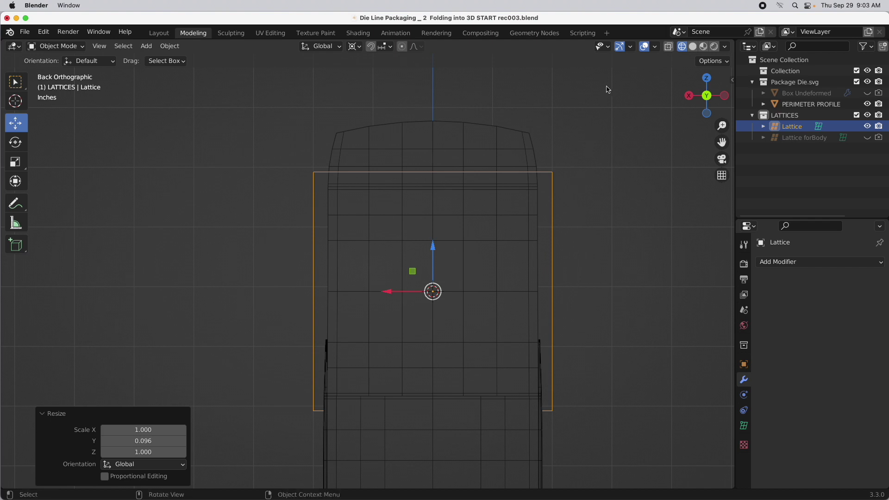
pyautogui.press('s')
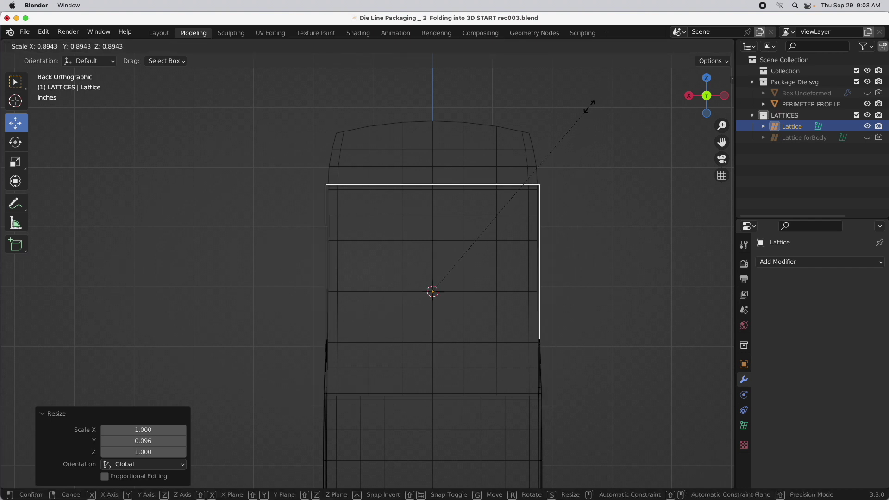
pyautogui.click(591, 106)
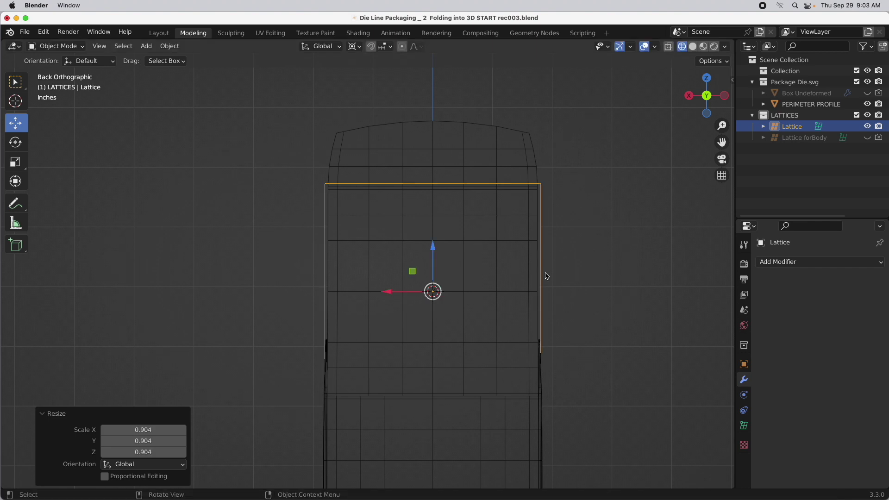
# Step: Set the lid lattice's W resolution to 4
pyautogui.moveTo(528, 342); pyautogui.dragTo(484, 299, button='middle')
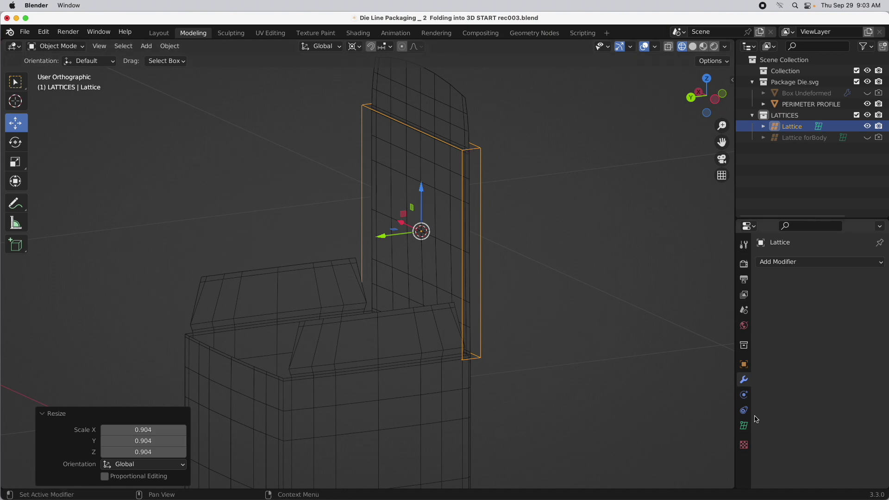
pyautogui.click(744, 426)
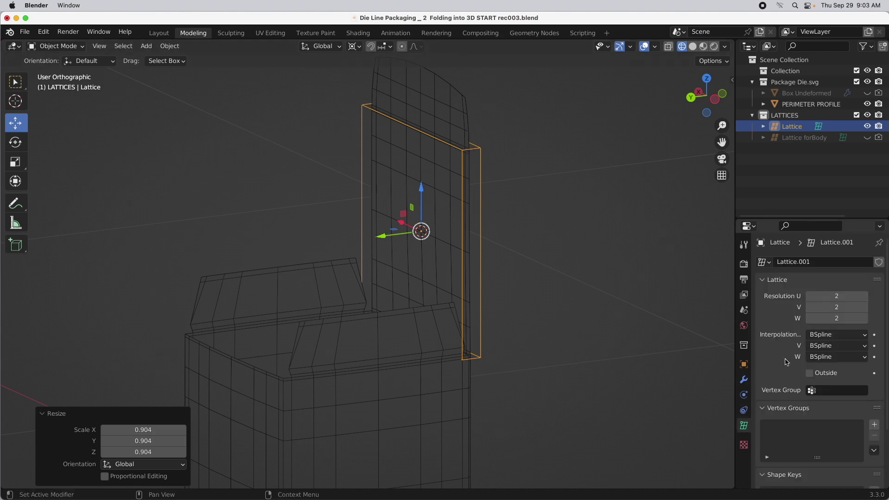
pyautogui.click(842, 306)
pyautogui.press('Tab')
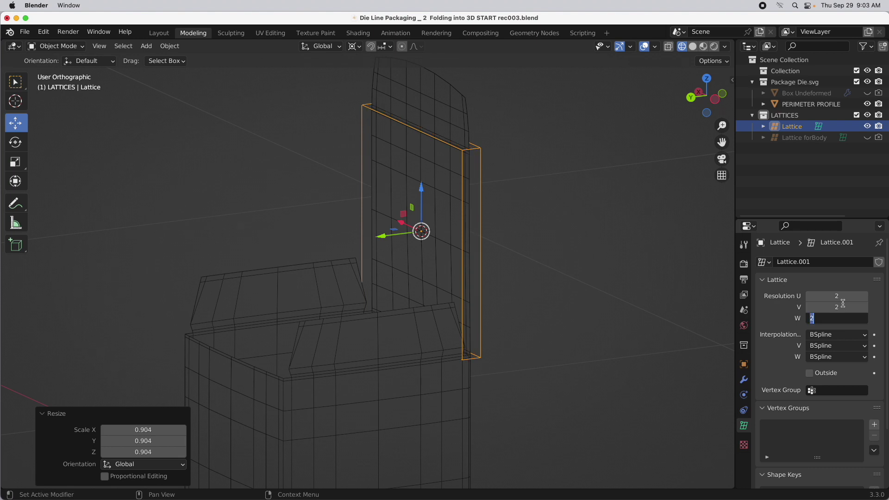
pyautogui.press('Return')
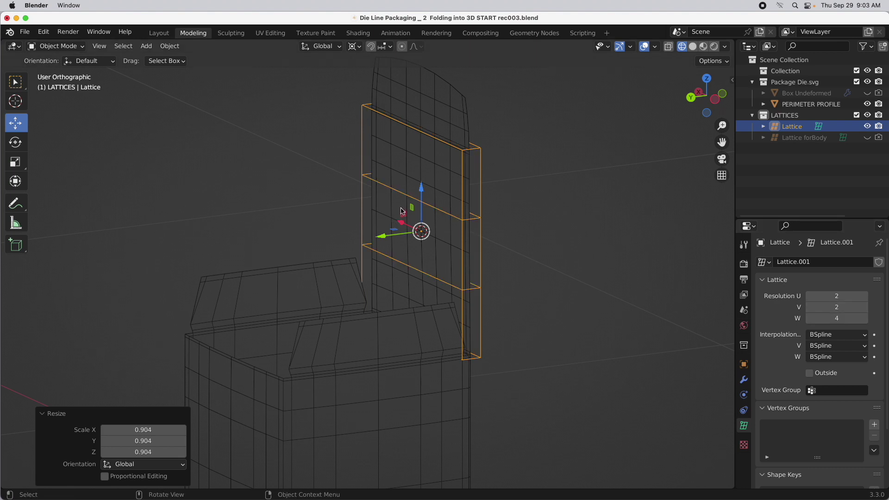
# Step: Check which vertices of PERIMETER PROFILE belong to the "LID . top" vertex group by selecting them in Edit Mode
pyautogui.click(447, 170)
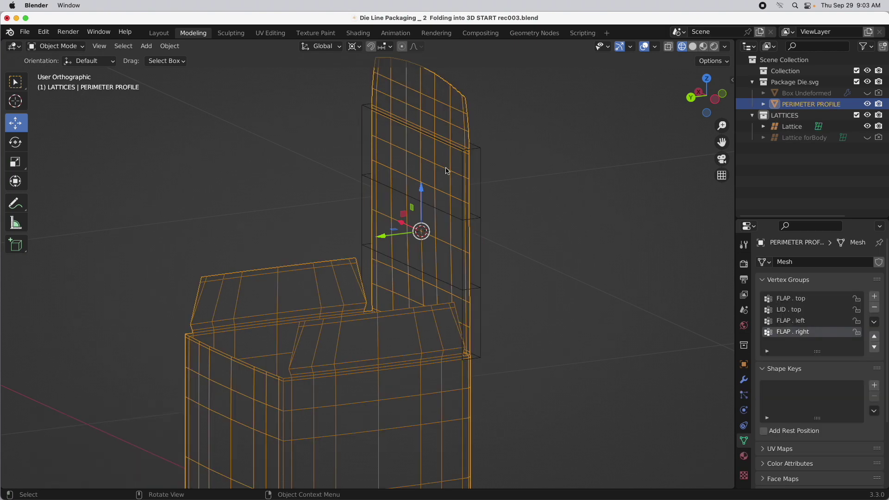
pyautogui.press('Tab')
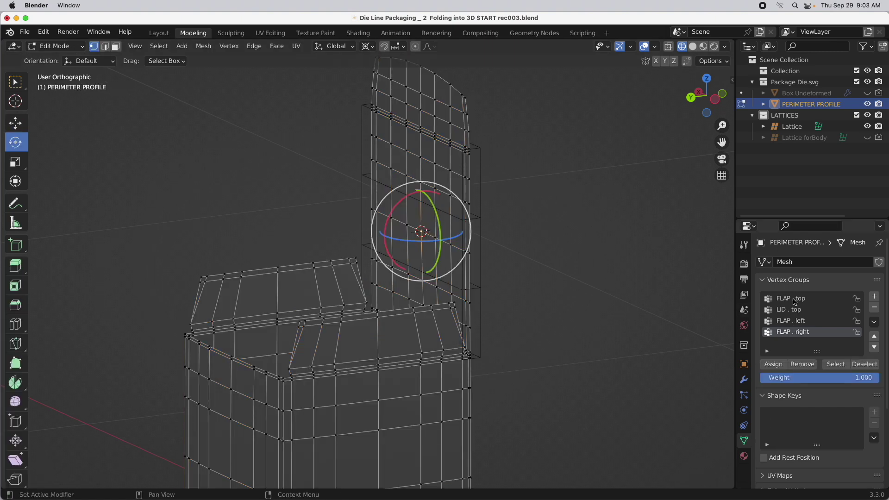
pyautogui.click(795, 310)
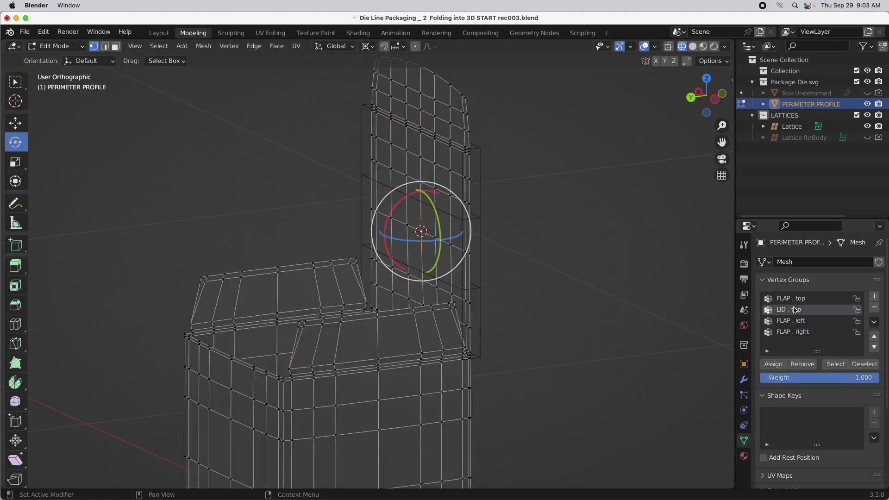
pyautogui.click(834, 364)
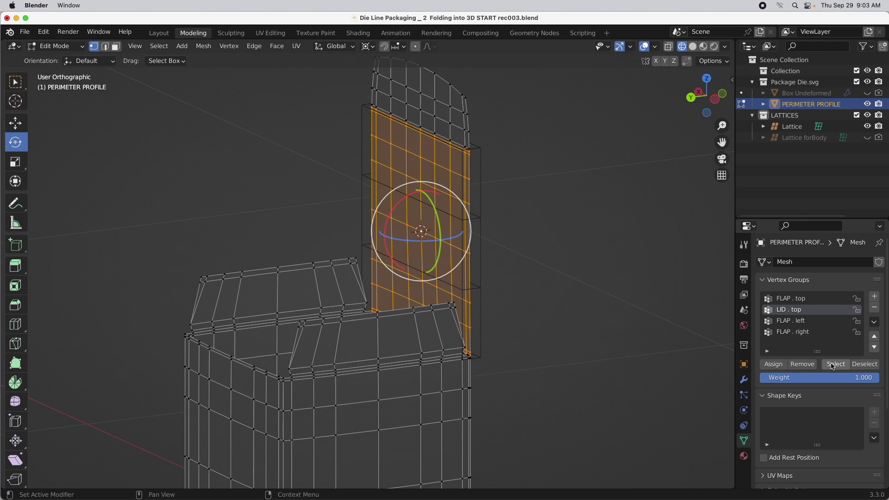
pyautogui.press('Tab')
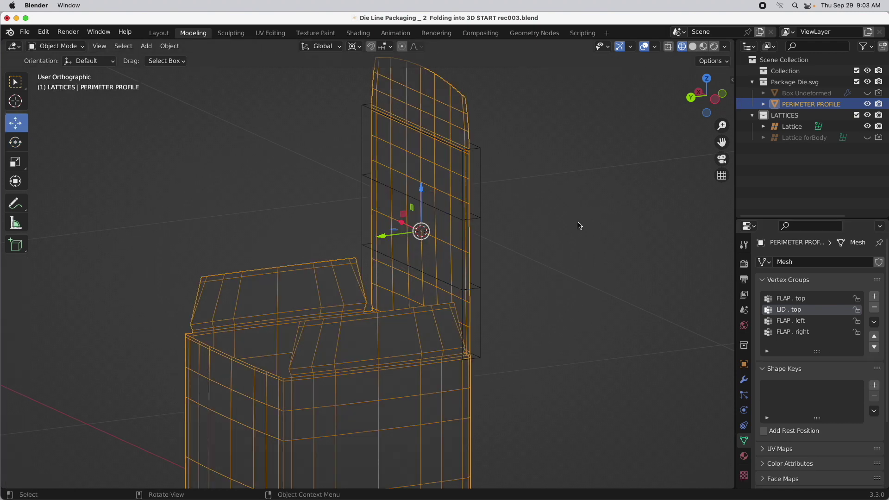
# Step: Rename the lattice around the lid panel as "Lattice for Lid"
pyautogui.click(481, 190)
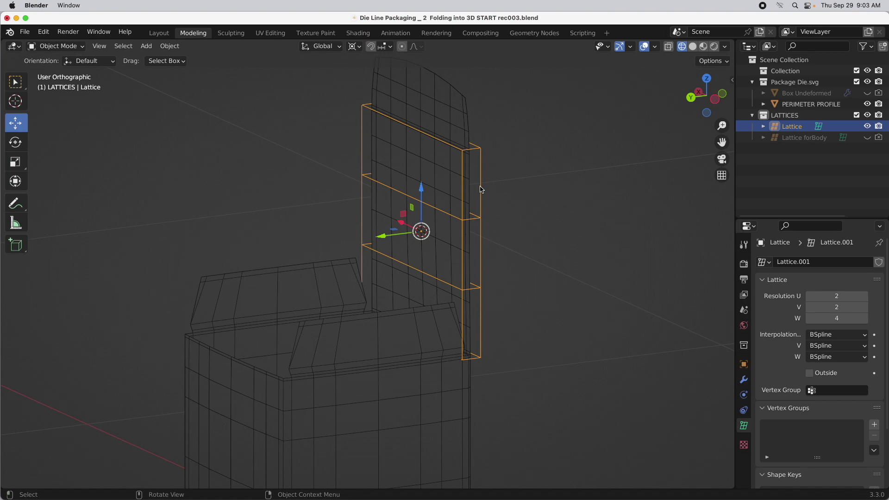
pyautogui.doubleClick(789, 126)
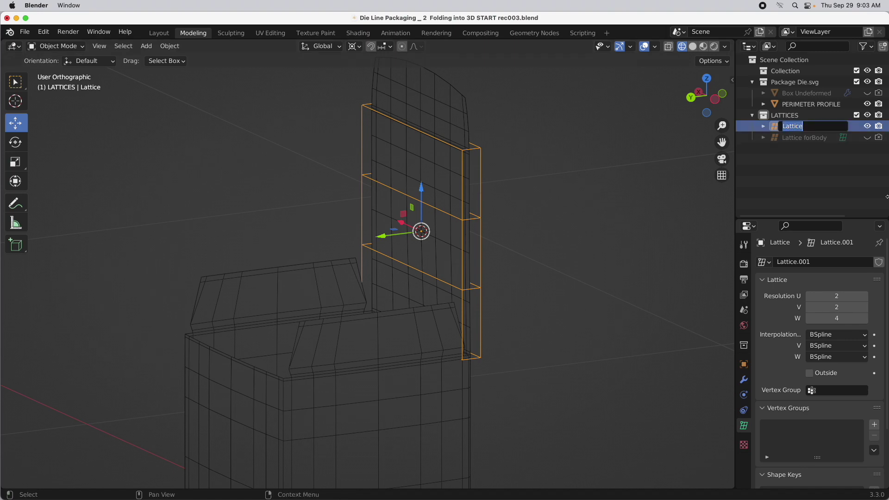
pyautogui.press('End')
pyautogui.write('for Lid')
pyautogui.press('Return')
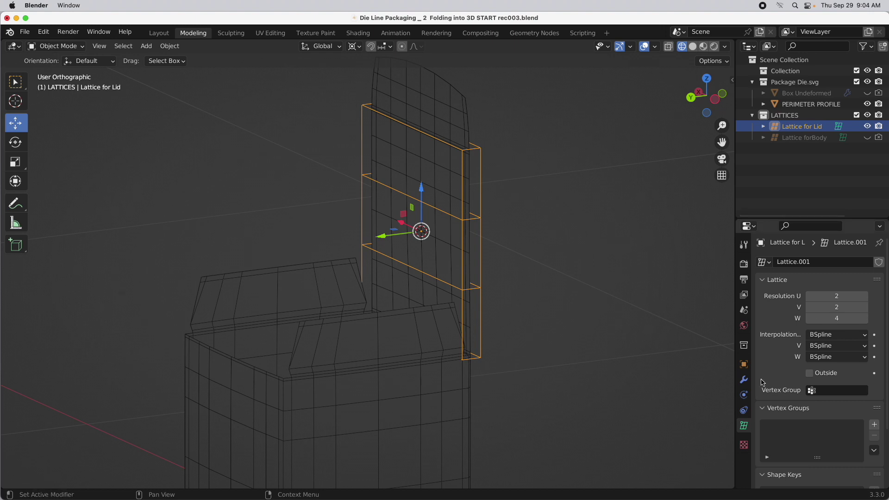
# Step: Add a Lattice modifier to PERIMETER PROFILE with Lattice for Lid as its object and "LID . top" as its vertex group
pyautogui.click(461, 130)
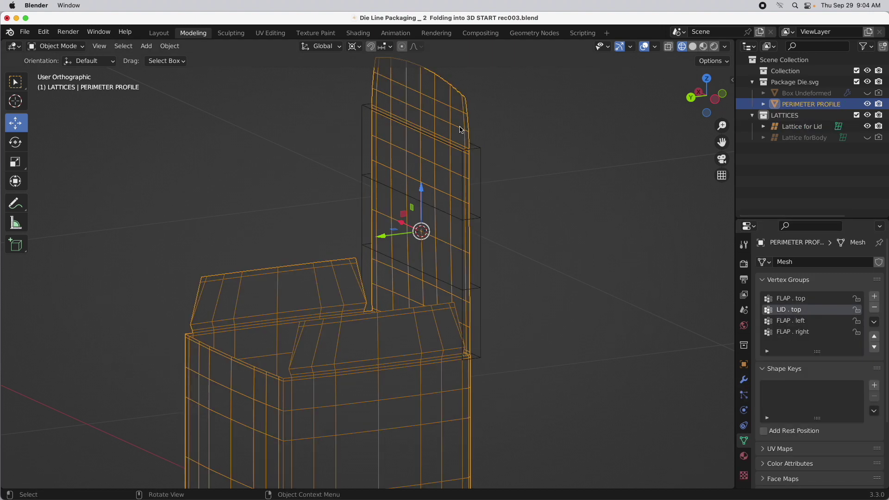
pyautogui.click(744, 381)
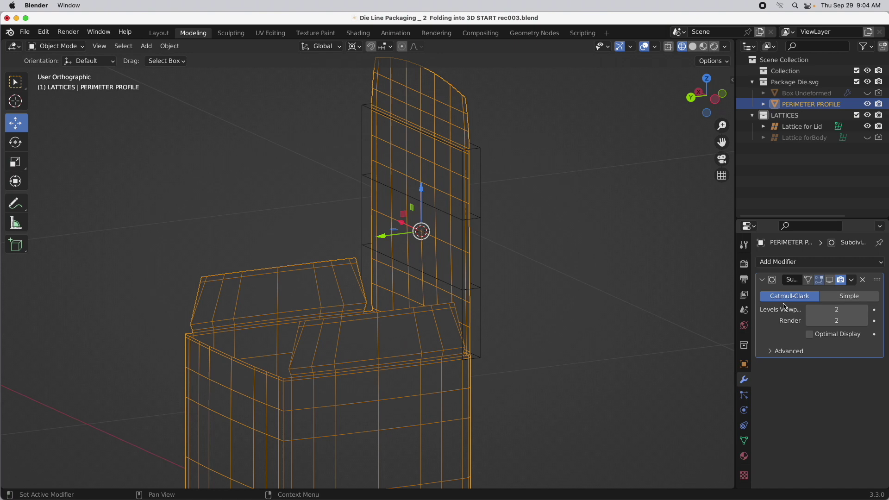
pyautogui.click(829, 262)
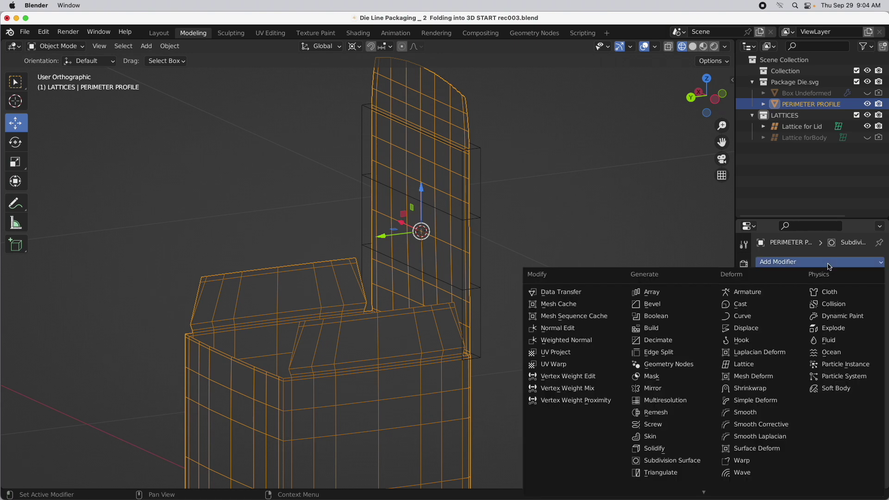
pyautogui.click(753, 364)
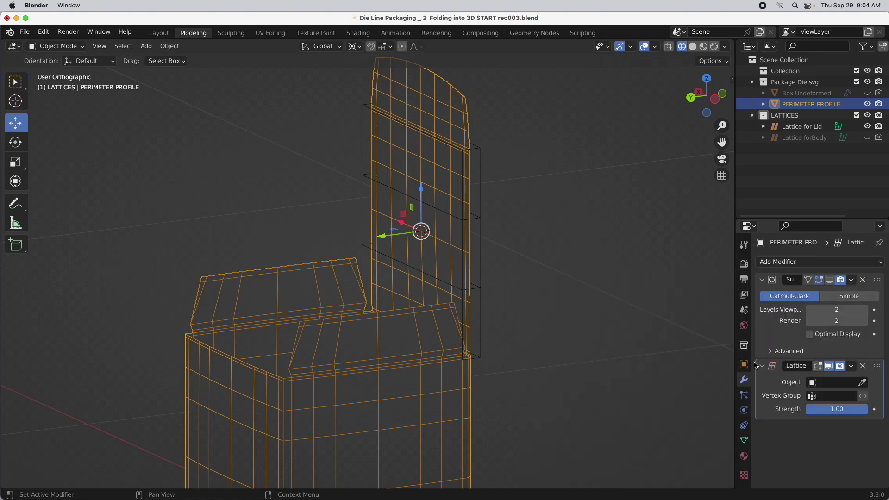
pyautogui.click(861, 382)
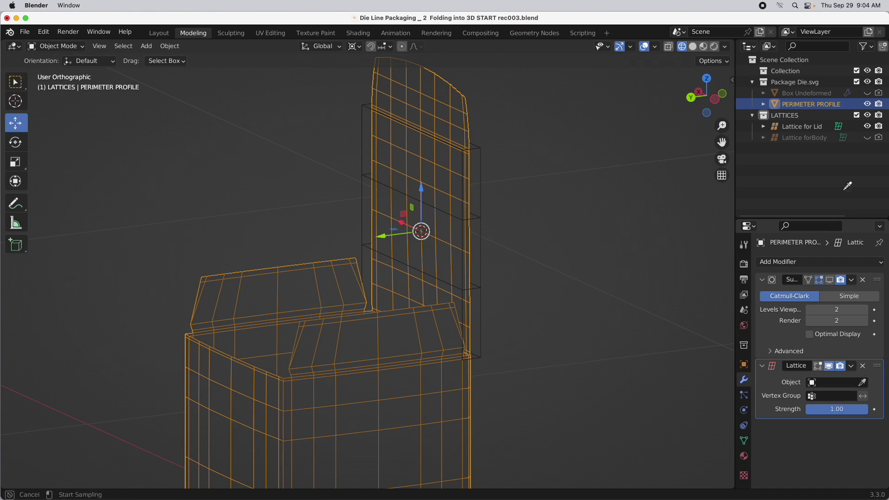
pyautogui.click(813, 128)
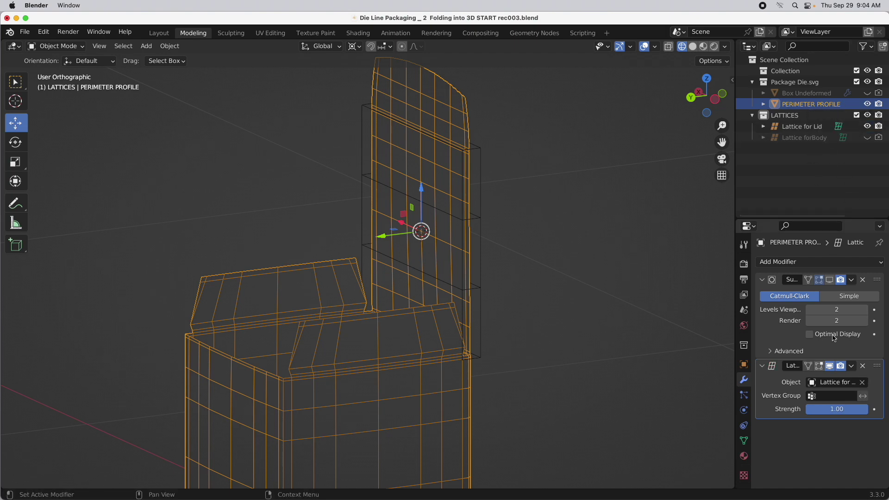
pyautogui.click(817, 397)
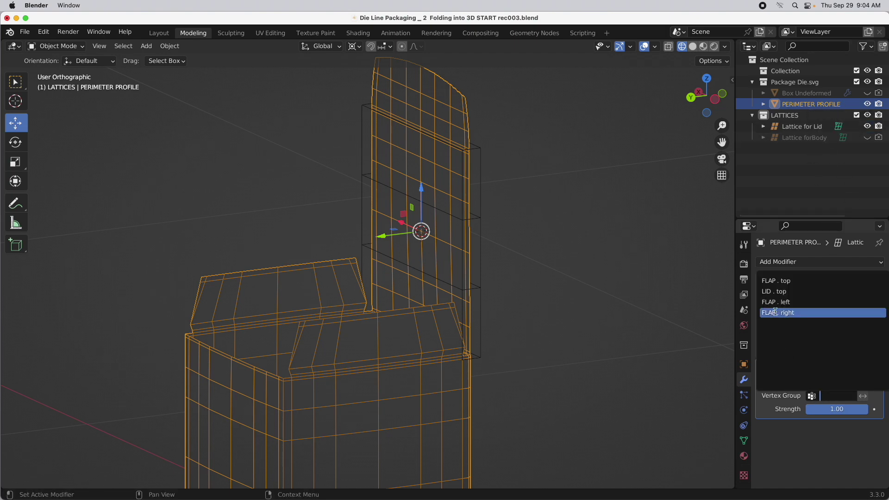
pyautogui.click(782, 292)
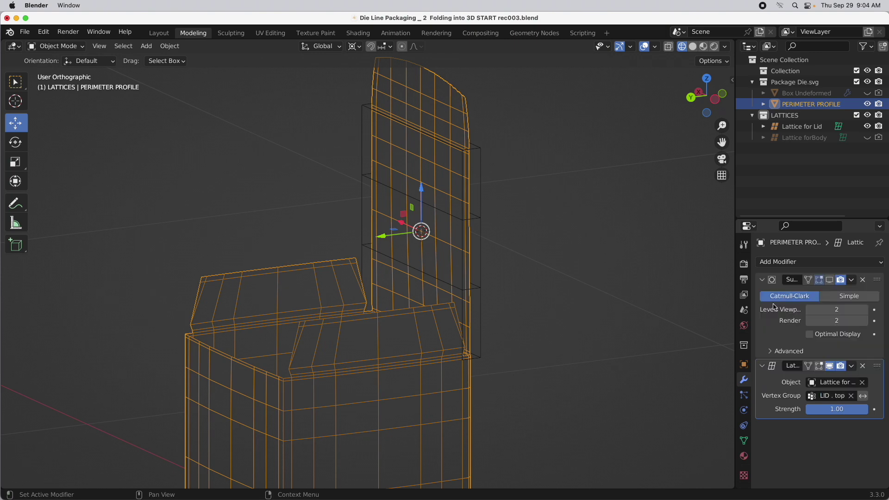
# Step: Move the two middle rows of Lattice for Lid's control points about -0.093" along Y to bulge the lid panel outward
pyautogui.click(482, 168)
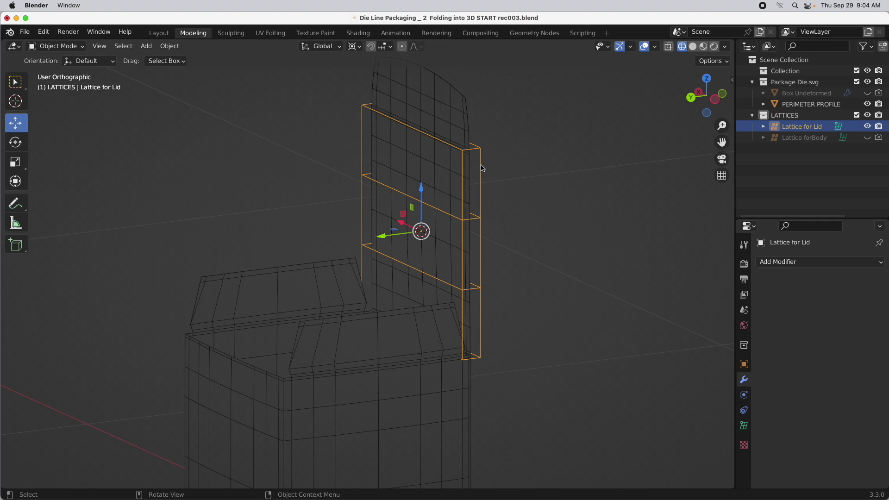
pyautogui.press('Tab')
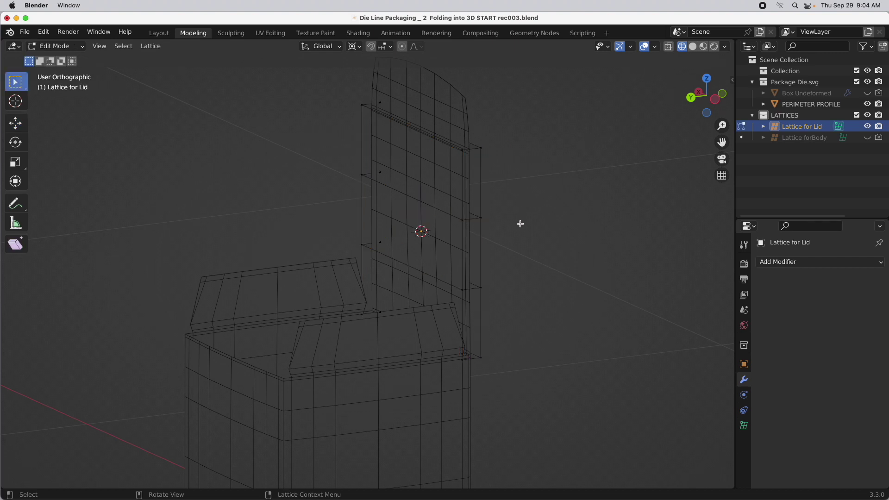
pyautogui.moveTo(520, 223); pyautogui.dragTo(486, 236, button='middle')
pyautogui.moveTo(462, 174); pyautogui.dragTo(390, 285)
pyautogui.moveTo(512, 237); pyautogui.dragTo(512, 234, button='middle')
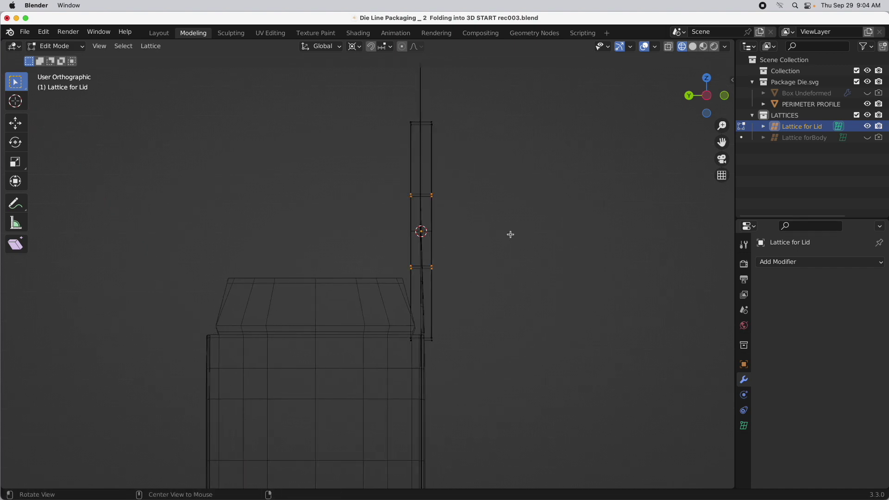
pyautogui.press('g')
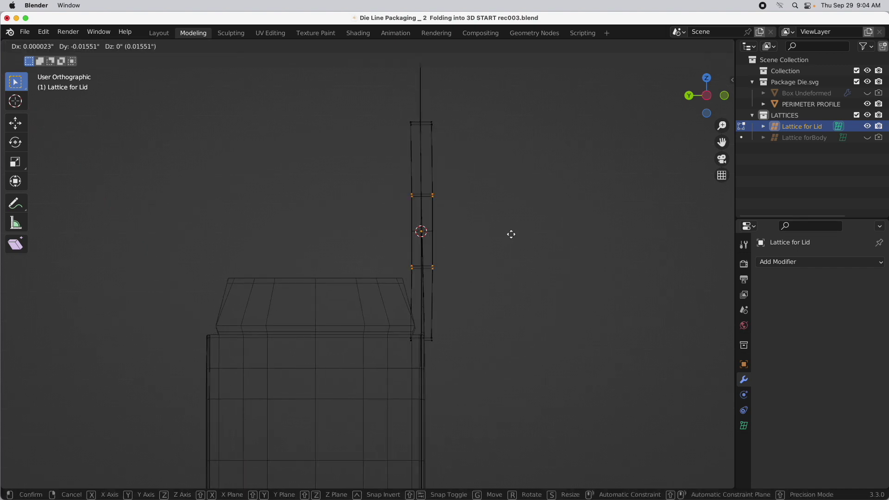
pyautogui.press('y')
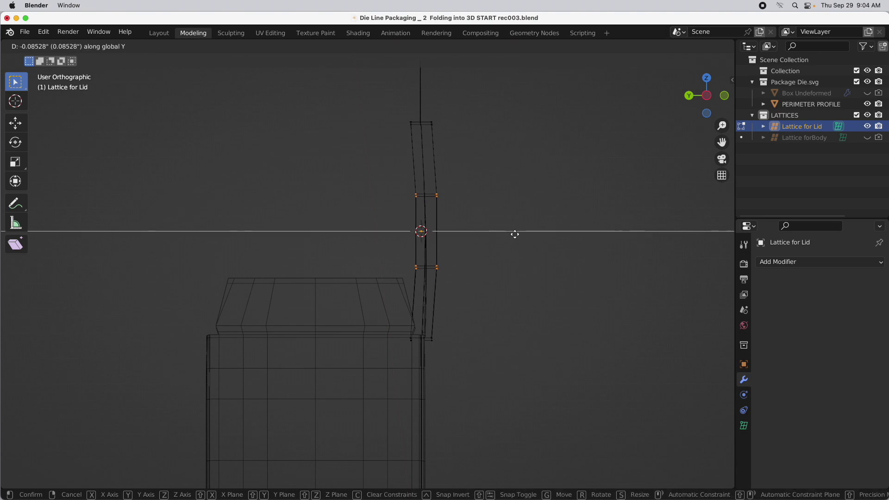
pyautogui.click(515, 235)
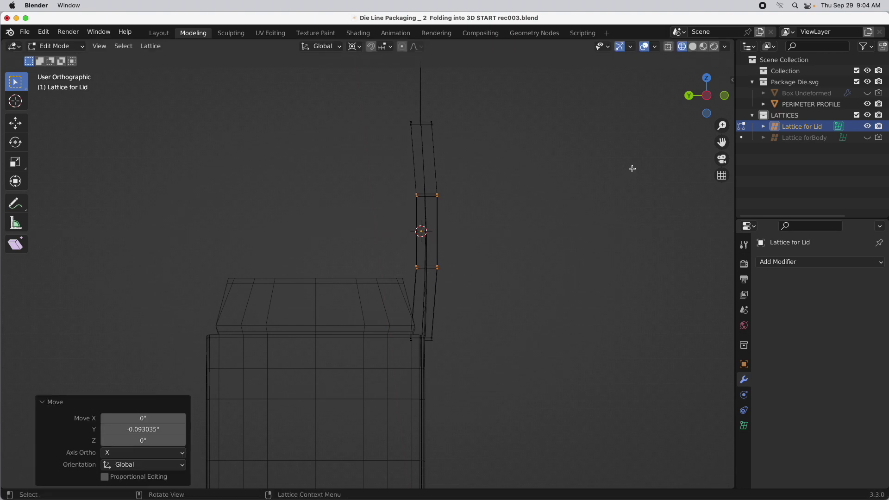
# Step: Inspect the lid panel's bend in side view and select PERIMETER PROFILE in Object Mode
pyautogui.click(706, 96)
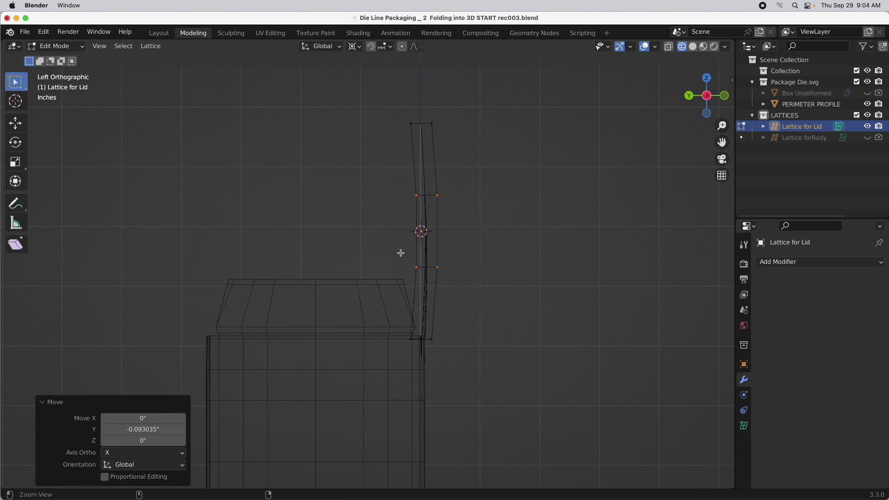
pyautogui.scroll(6, 401, 253)
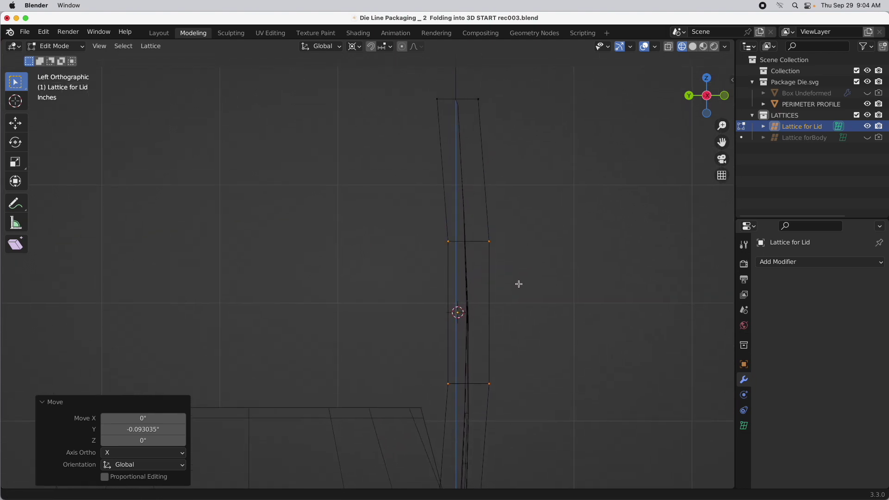
pyautogui.keyDown('shift'); pyautogui.moveTo(519, 283); pyautogui.dragTo(522, 215, button='middle'); pyautogui.keyUp('shift')
pyautogui.scroll(-1, 516, 213)
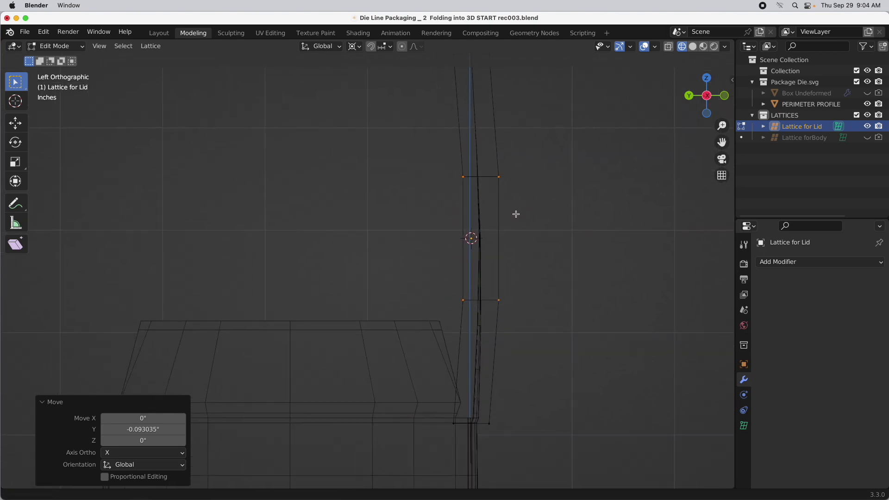
pyautogui.scroll(-1, 509, 218)
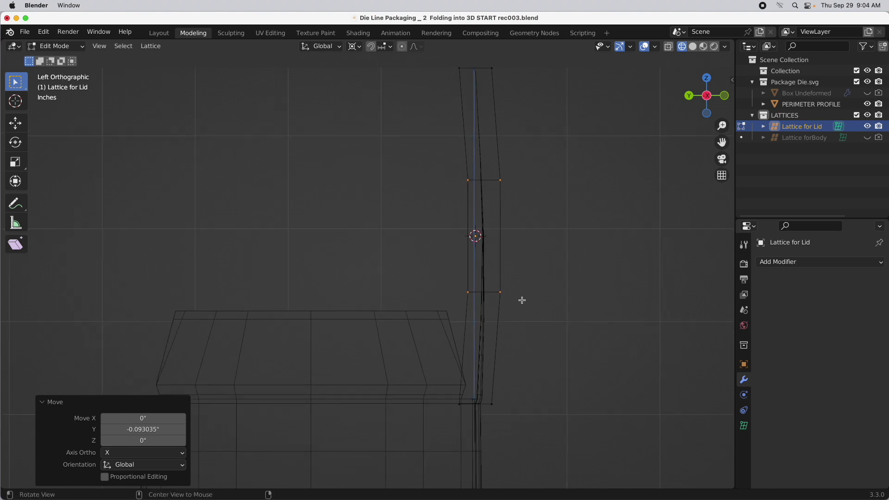
pyautogui.moveTo(522, 300); pyautogui.dragTo(540, 310, button='middle')
pyautogui.press('Tab')
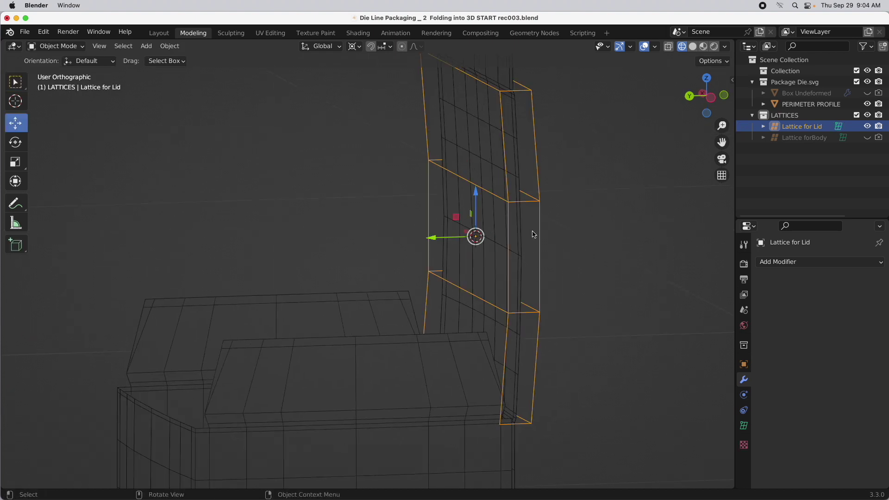
pyautogui.moveTo(534, 234); pyautogui.dragTo(510, 252, button='middle')
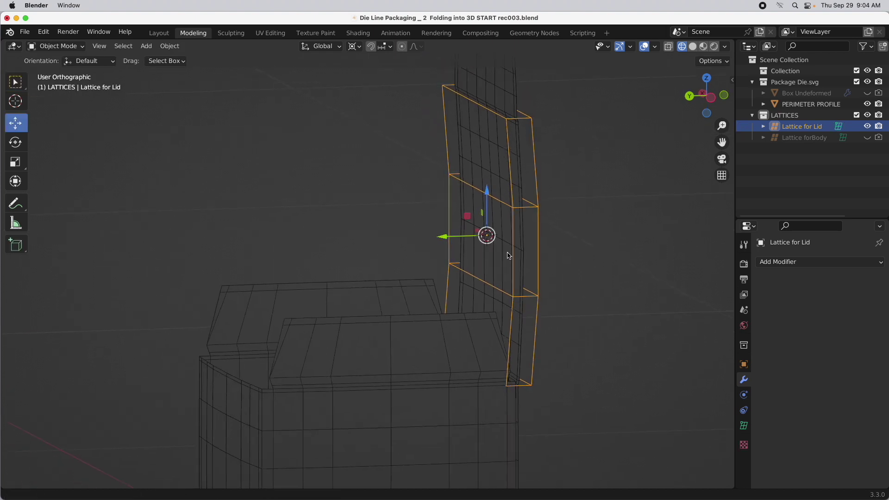
pyautogui.click(516, 105)
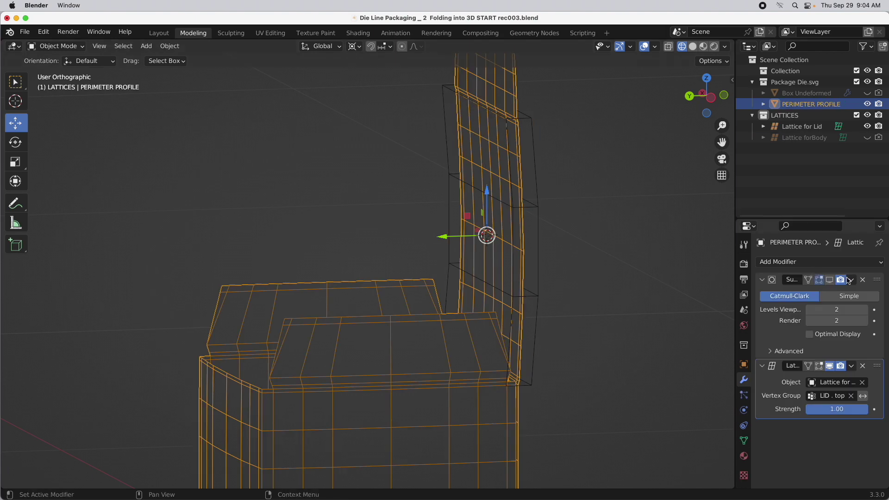
pyautogui.click(850, 280)
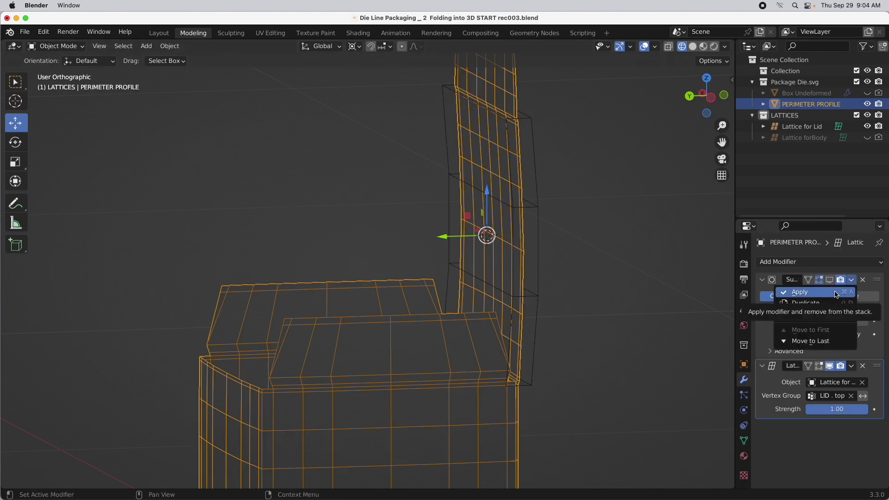
pyautogui.click(805, 292)
pyautogui.press('super+z')
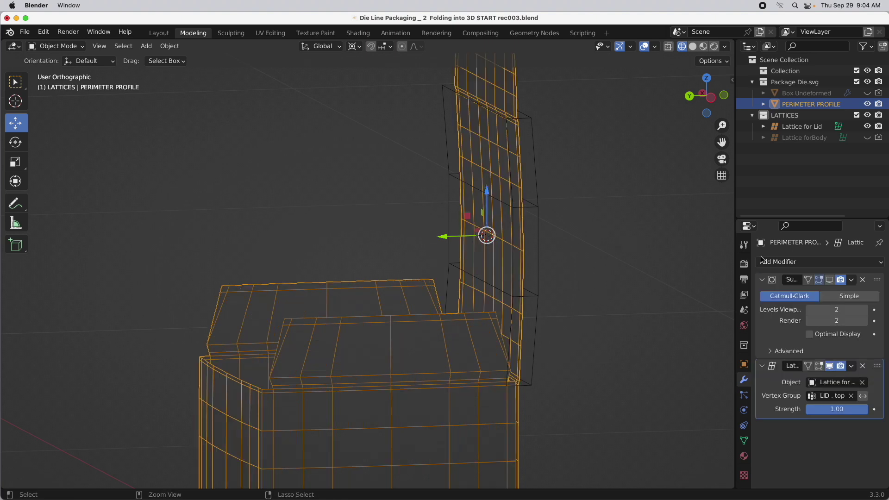
# Step: Apply the Lattice modifier on PERIMETER PROFILE and hide Lattice for Lid in the viewport
pyautogui.click(850, 366)
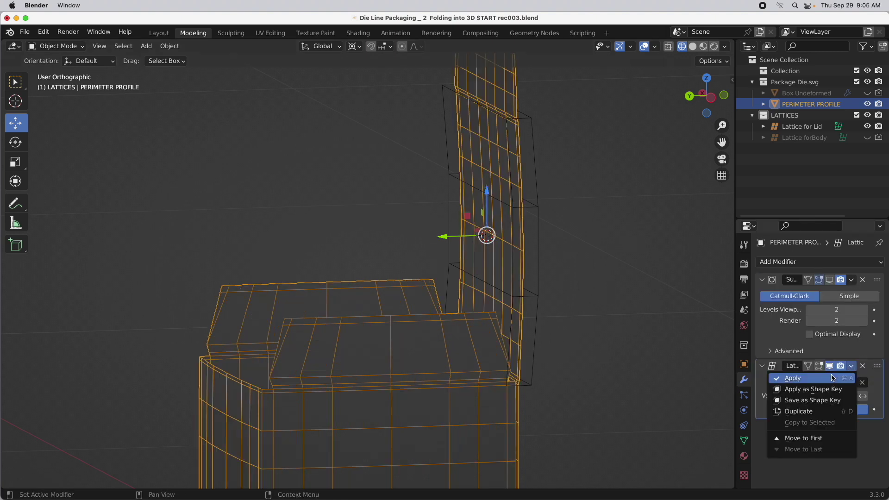
pyautogui.click(831, 379)
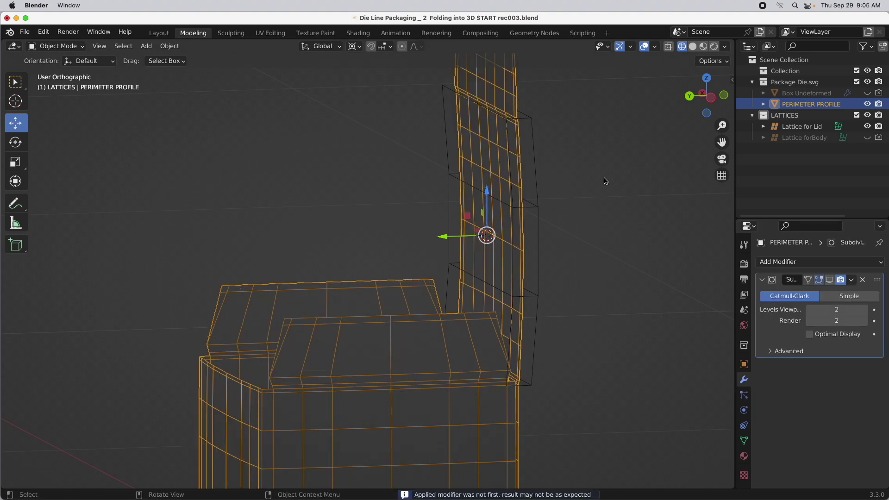
pyautogui.click(868, 126)
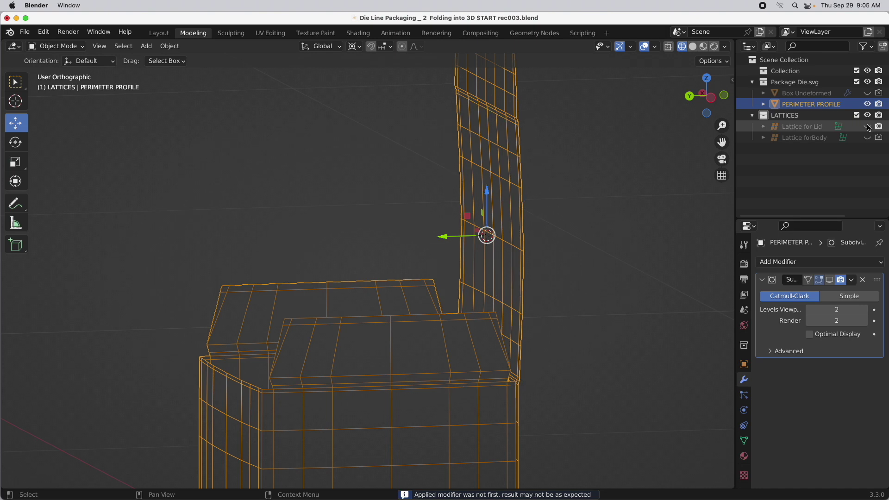
# Step: Select the vertices of the "FLAP . top" vertex group on PERIMETER PROFILE in Edit Mode
pyautogui.moveTo(553, 193); pyautogui.dragTo(555, 158, button='middle')
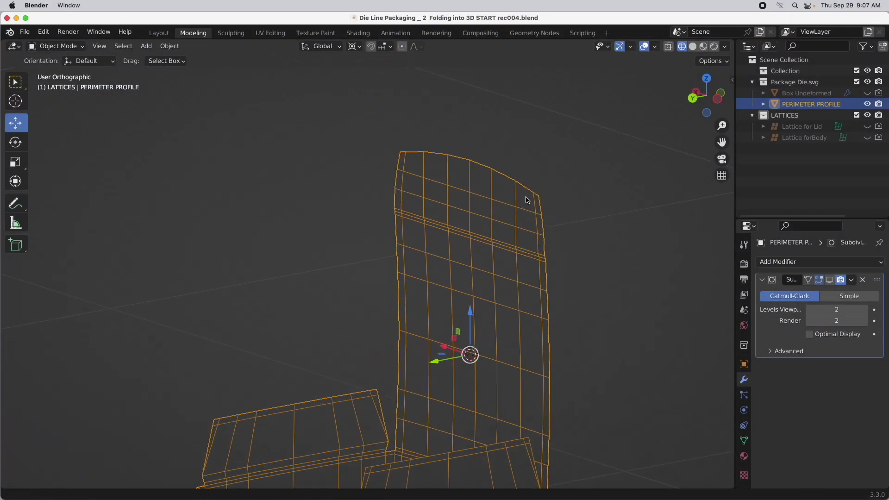
pyautogui.scroll(2, 530, 194)
pyautogui.press('Tab')
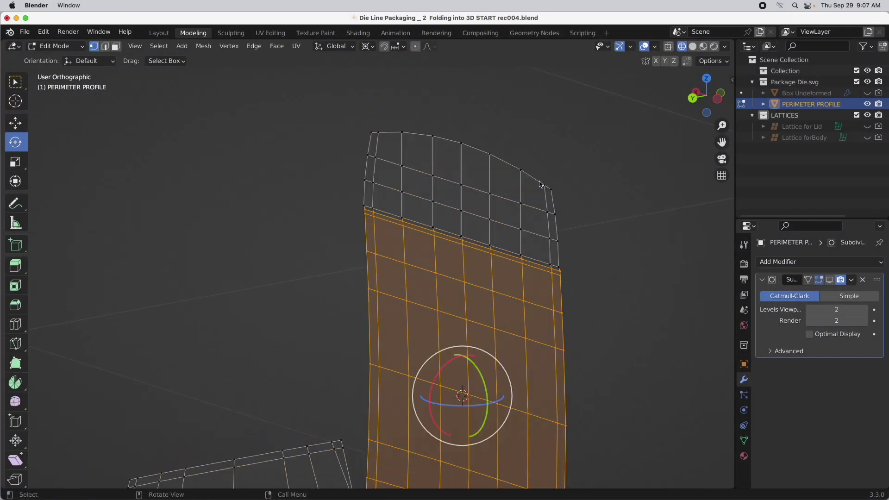
pyautogui.click(648, 278)
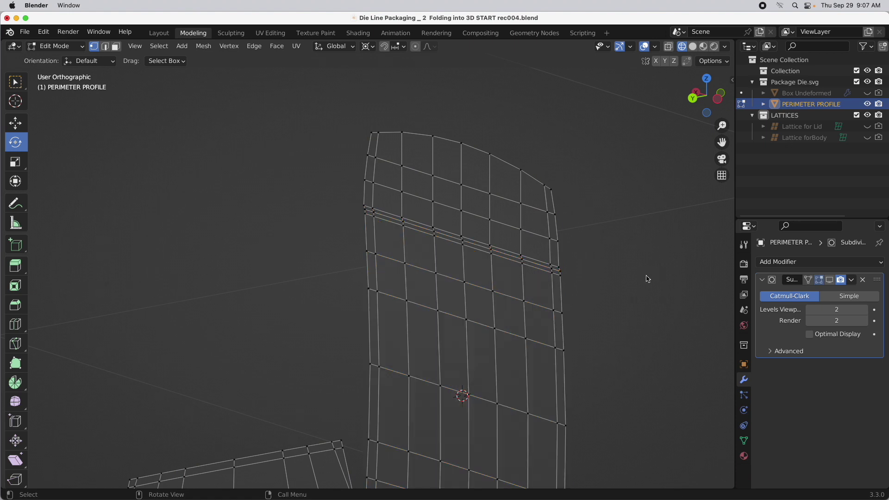
pyautogui.click(743, 441)
pyautogui.click(791, 298)
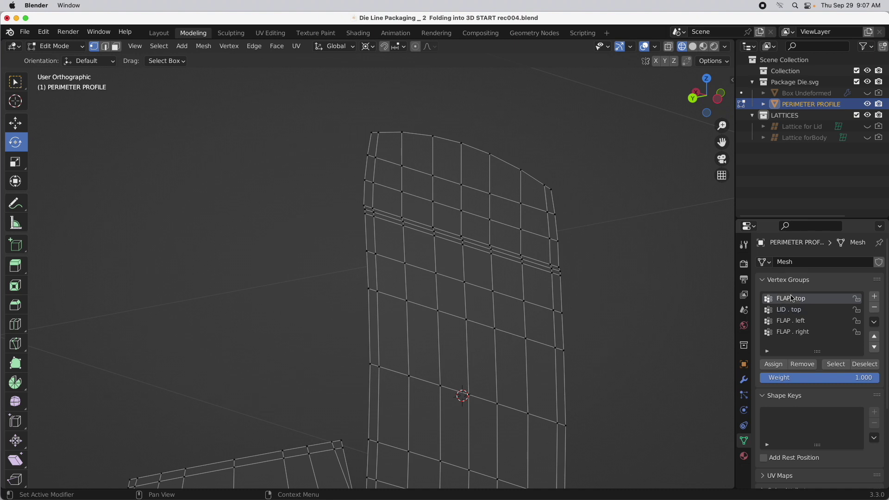
pyautogui.click(841, 366)
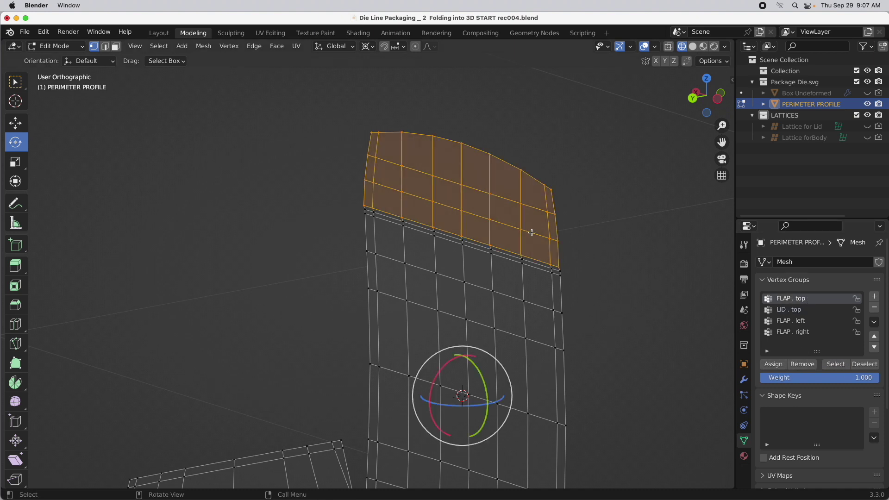
# Step: With X-Ray on, move the middle vertex row of the fold between lid and top flap about 0.013" along Y
pyautogui.moveTo(466, 254); pyautogui.dragTo(500, 230, button='middle')
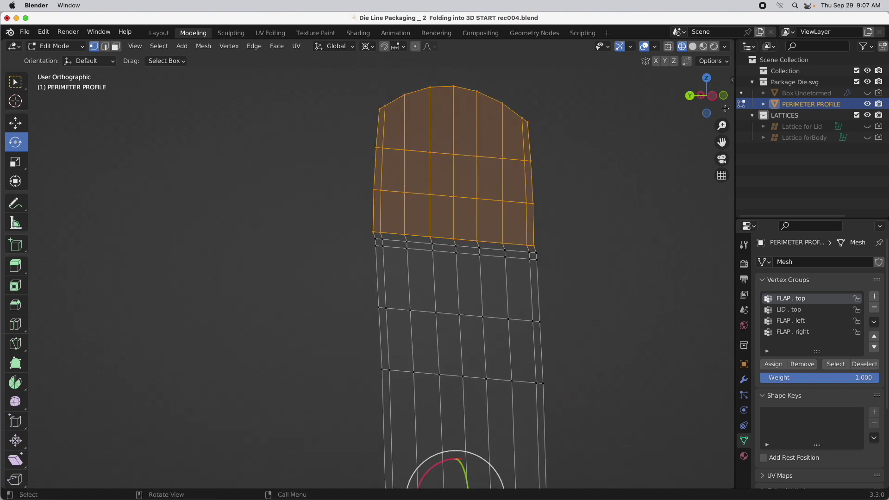
pyautogui.click(713, 100)
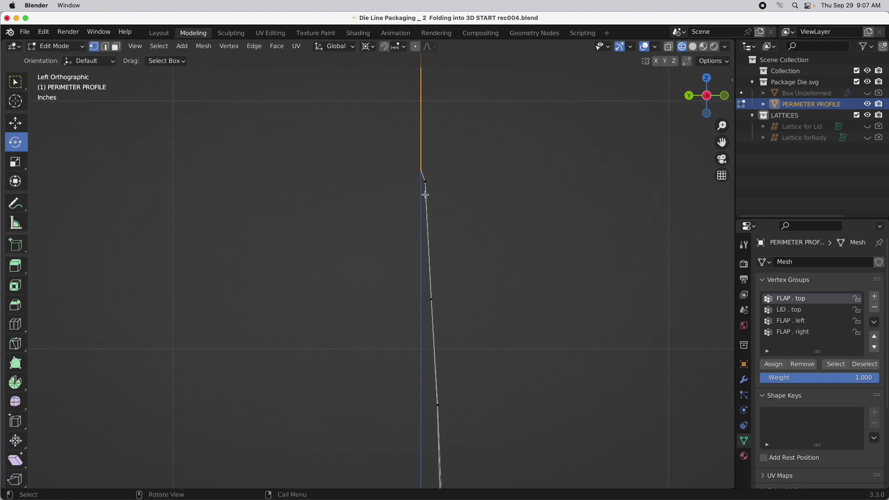
pyautogui.keyDown('shift'); pyautogui.moveTo(446, 177); pyautogui.dragTo(436, 220, button='middle'); pyautogui.keyUp('shift')
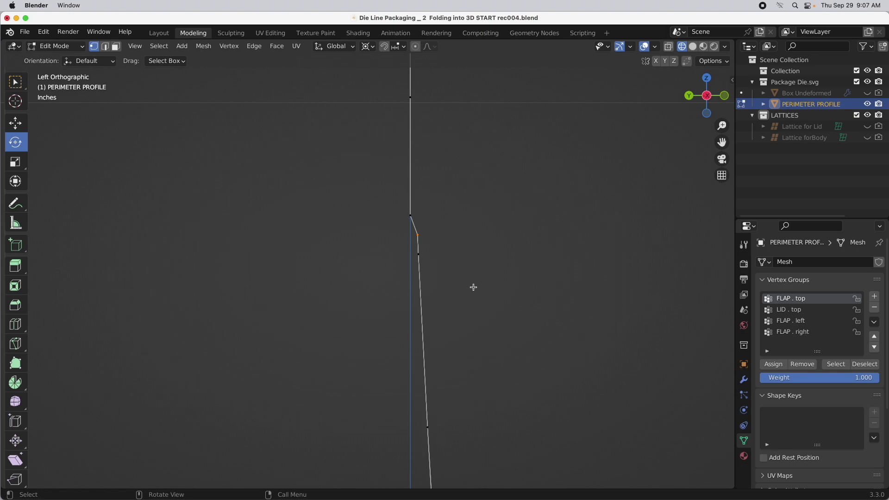
pyautogui.press('g')
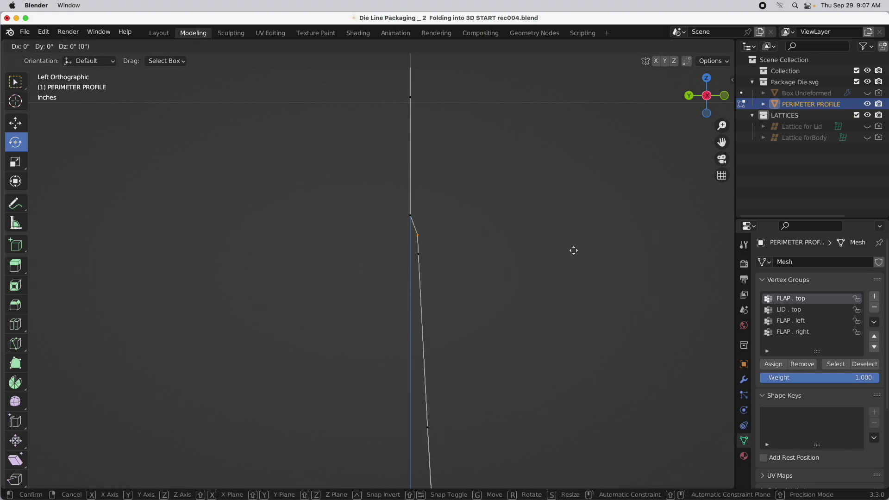
pyautogui.click(571, 250)
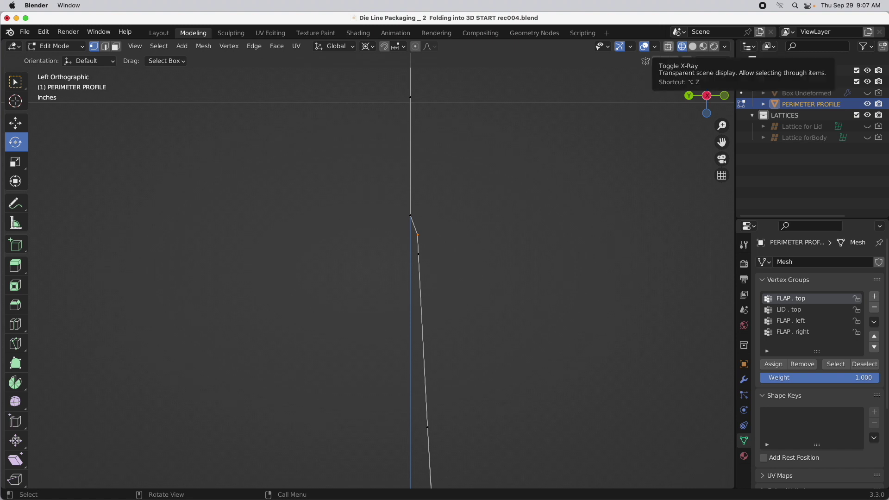
pyautogui.click(667, 48)
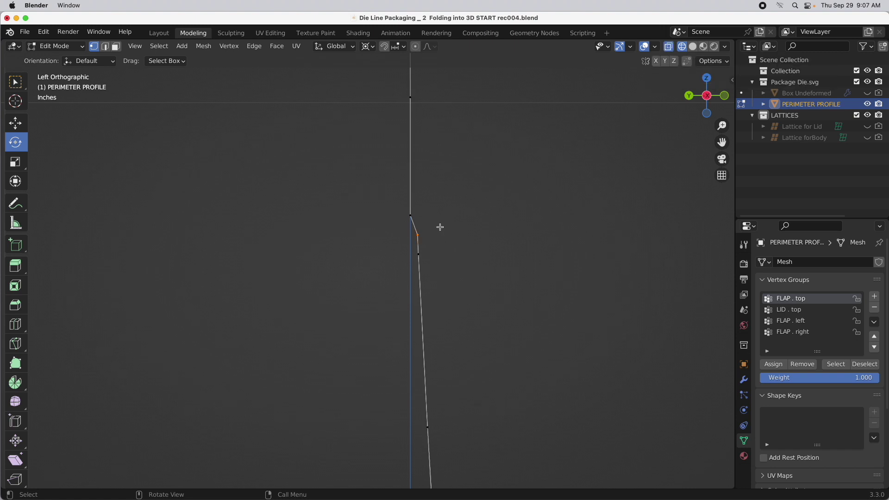
pyautogui.moveTo(440, 227); pyautogui.dragTo(389, 243)
pyautogui.press('g')
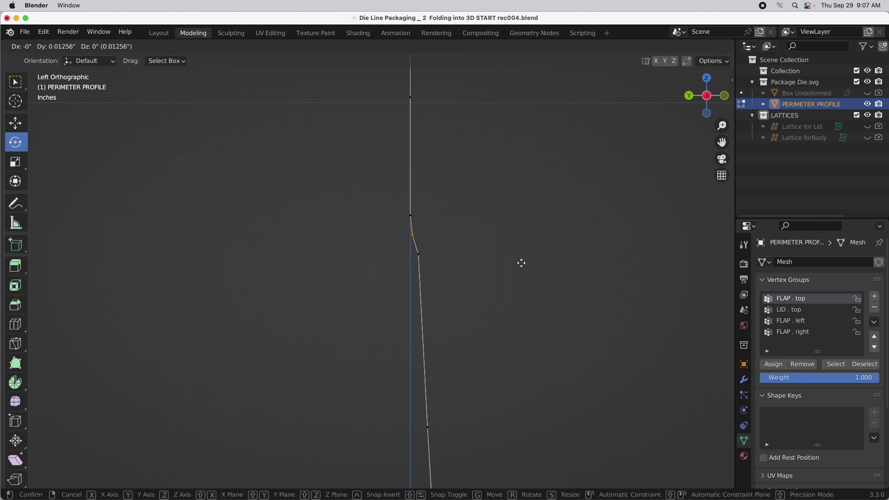
pyautogui.click(521, 262)
# Step: Move the lowest vertex row of the fold between lid and top flap about 0.009" along Y to smooth the bend
pyautogui.click(400, 267)
pyautogui.press('g')
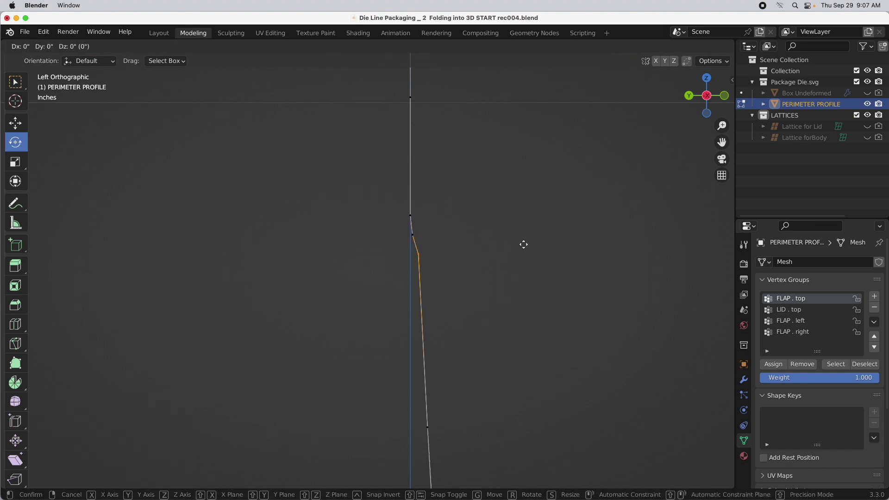
pyautogui.click(520, 245)
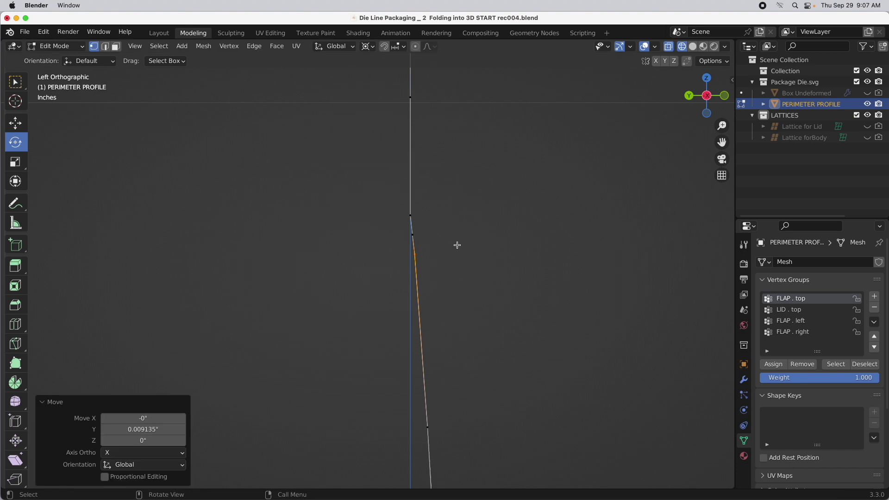
# Step: Snap the 3D cursor to the central vertex on the middle row of the fold between lid and top flap
pyautogui.keyDown('shift'); pyautogui.moveTo(456, 245); pyautogui.dragTo(457, 340, button='middle'); pyautogui.keyUp('shift')
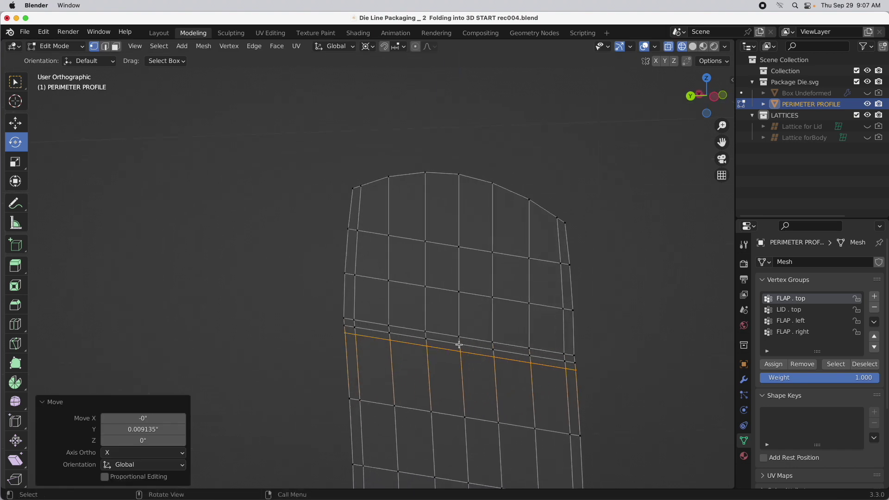
pyautogui.click(459, 345)
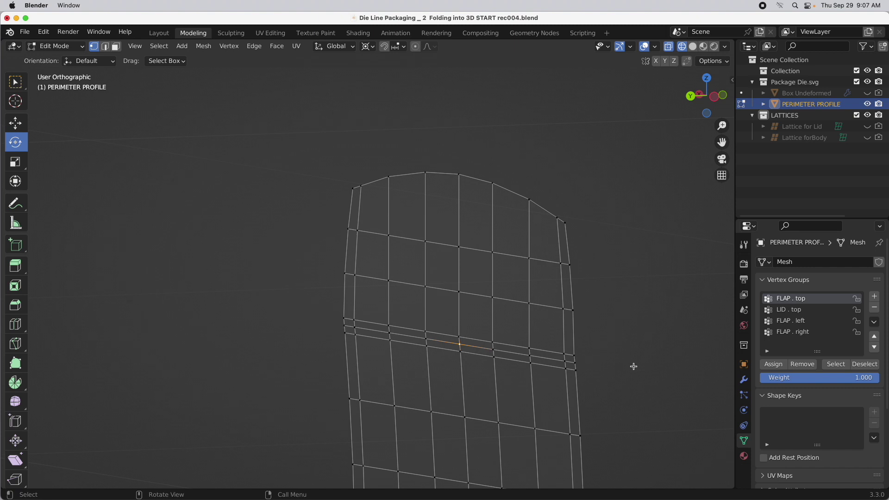
pyautogui.hotkey('shift', 's')
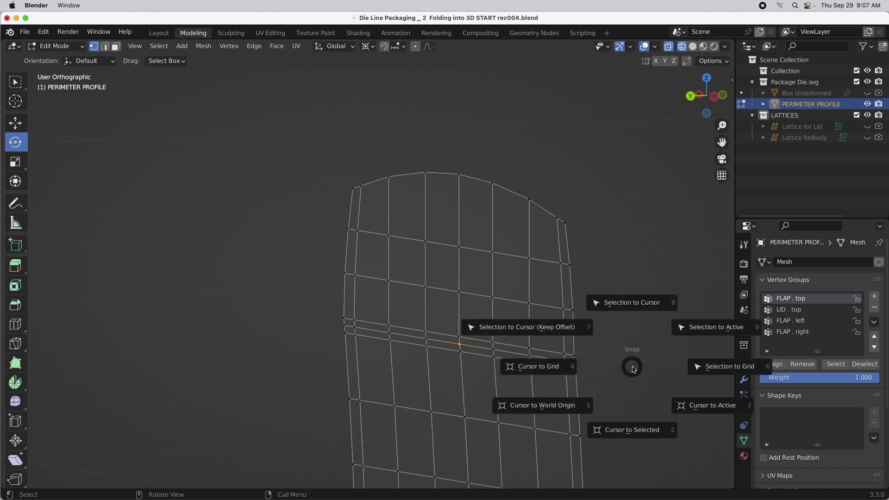
pyautogui.click(620, 430)
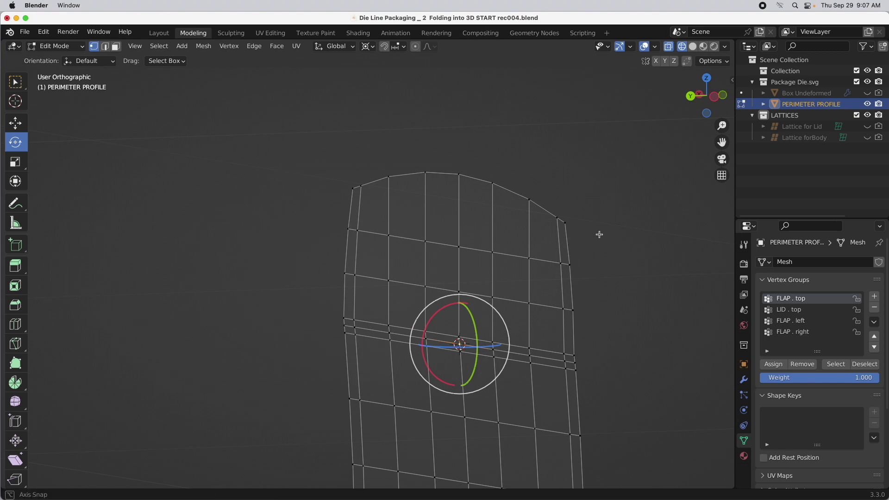
# Step: Select all top flap vertices above the middle row of the fold
pyautogui.moveTo(597, 234); pyautogui.dragTo(573, 228, button='middle')
pyautogui.press('b')
pyautogui.moveTo(579, 224); pyautogui.dragTo(433, 108)
pyautogui.moveTo(386, 255); pyautogui.dragTo(338, 341)
pyautogui.moveTo(337, 341); pyautogui.dragTo(546, 343, button='middle')
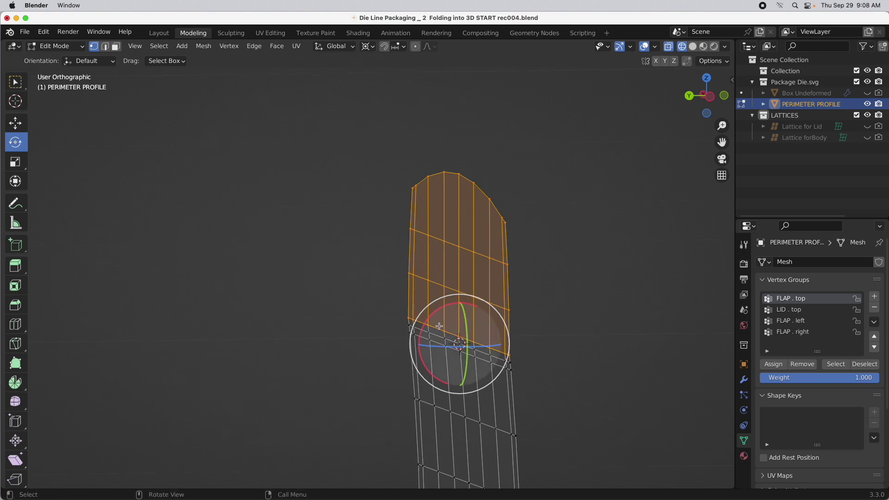
pyautogui.moveTo(440, 309); pyautogui.dragTo(418, 342)
pyautogui.write('90')
pyautogui.press('super+z')
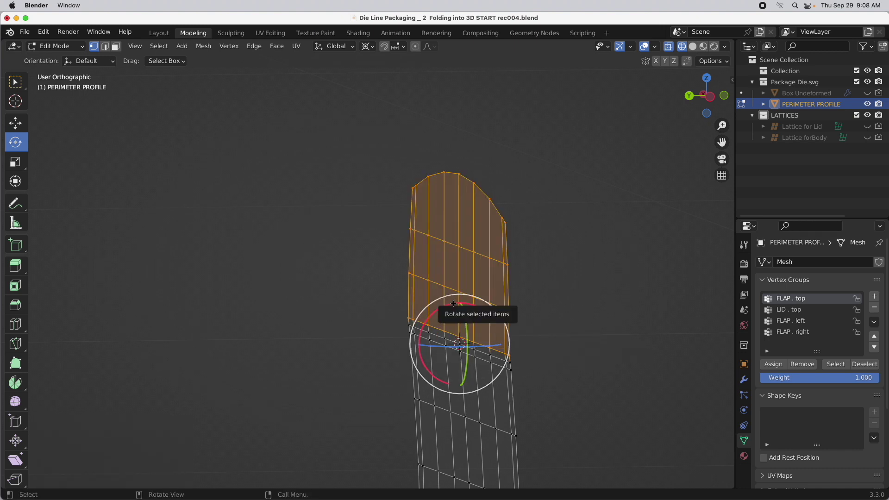
# Step: Rotate the selected top flap -90° about the global X axis around the 3D cursor
pyautogui.moveTo(453, 303); pyautogui.dragTo(418, 345)
pyautogui.click(169, 442)
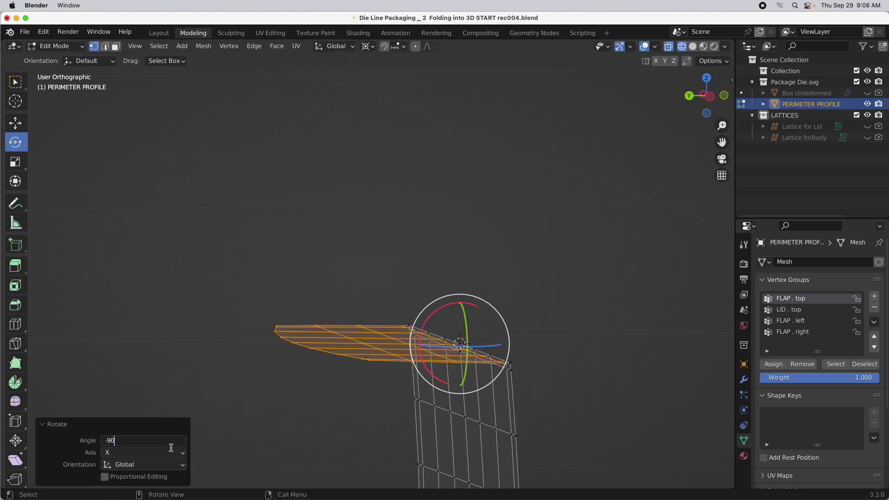
pyautogui.press('Return')
# Step: Move the middle vertex row of the fold between lid and back wall about 0.0095" along Y in the left view
pyautogui.scroll(-5, 192, 311)
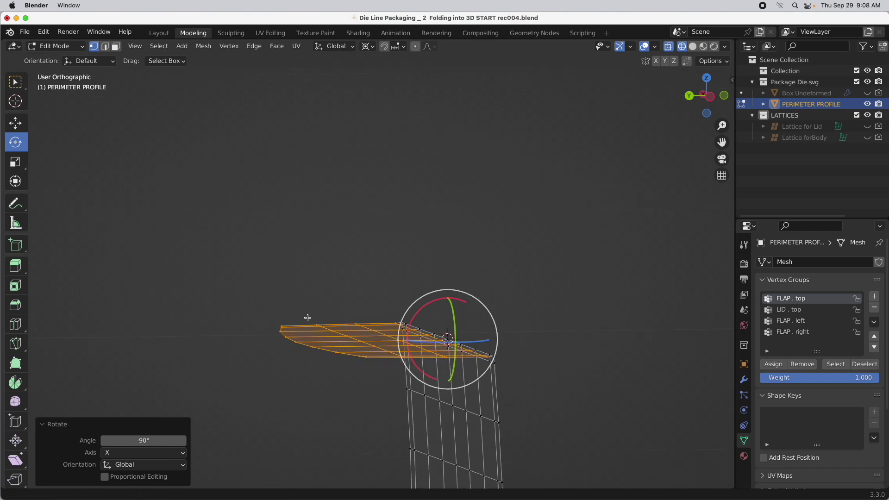
pyautogui.keyDown('shift'); pyautogui.moveTo(398, 319); pyautogui.dragTo(445, 188, button='middle'); pyautogui.keyUp('shift')
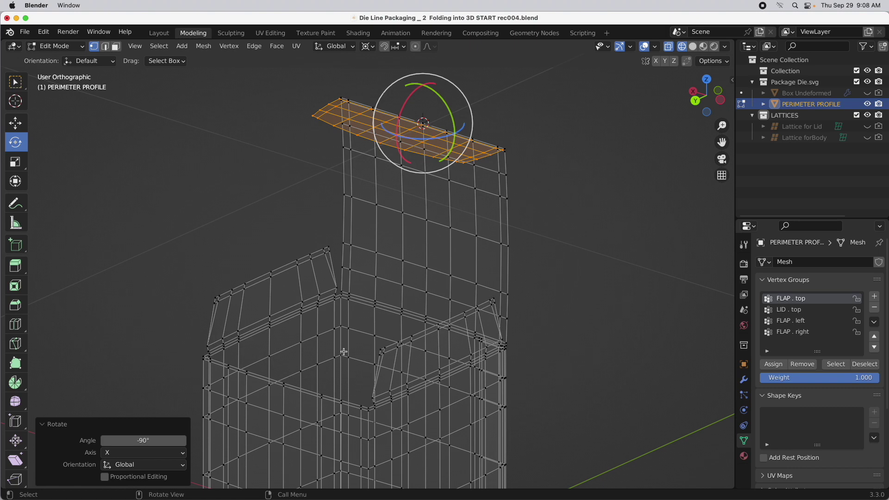
pyautogui.moveTo(324, 384); pyautogui.dragTo(307, 385, button='middle')
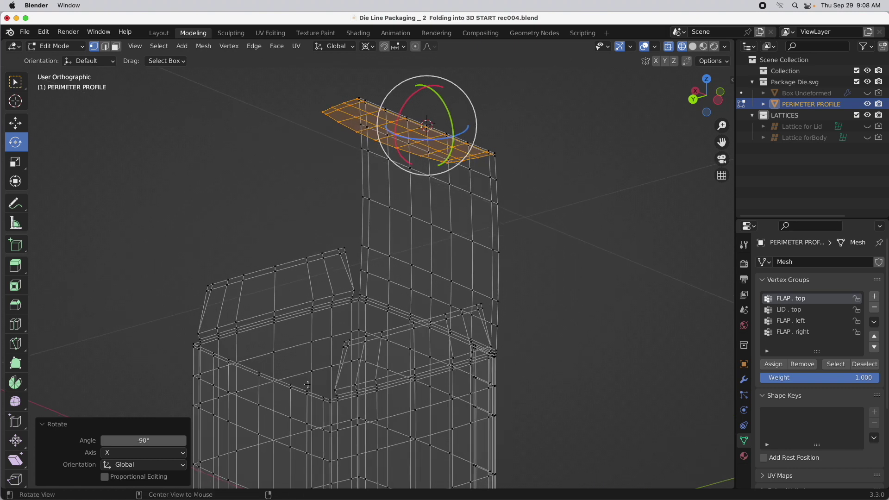
pyautogui.moveTo(331, 353); pyautogui.dragTo(363, 360, button='middle')
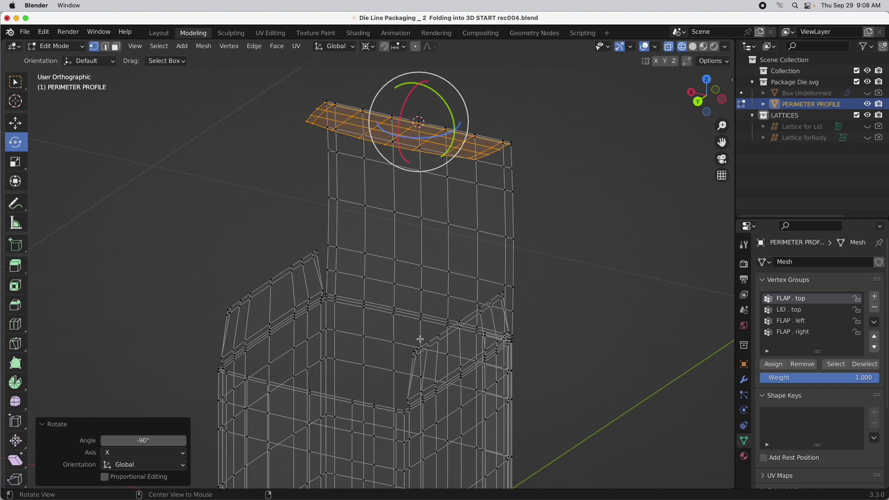
pyautogui.keyDown('ctrl'); pyautogui.moveTo(439, 324); pyautogui.dragTo(476, 248, button='middle'); pyautogui.keyUp('ctrl')
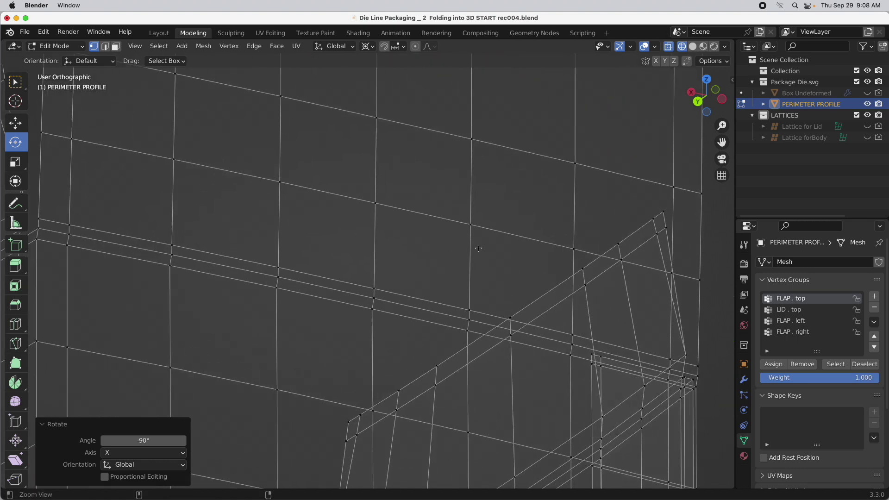
pyautogui.click(374, 297)
pyautogui.click(721, 99)
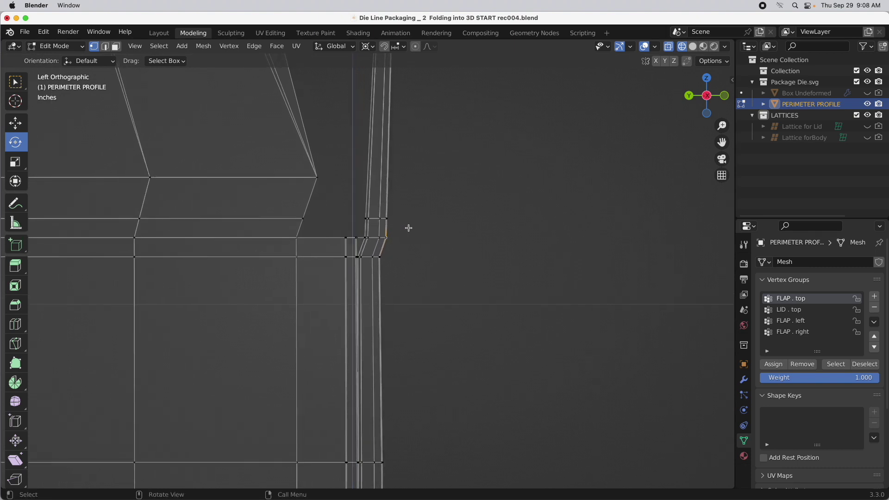
pyautogui.moveTo(408, 228); pyautogui.dragTo(361, 245)
pyautogui.moveTo(394, 262); pyautogui.dragTo(396, 268, button='middle')
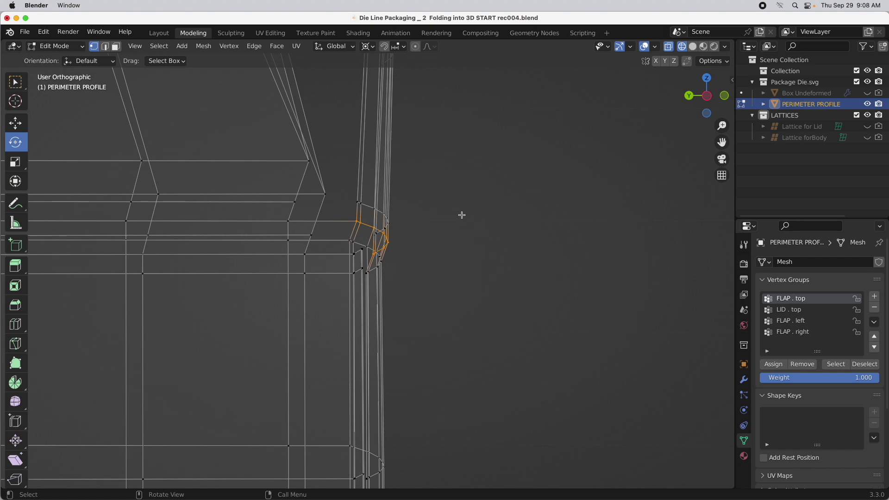
pyautogui.click(706, 96)
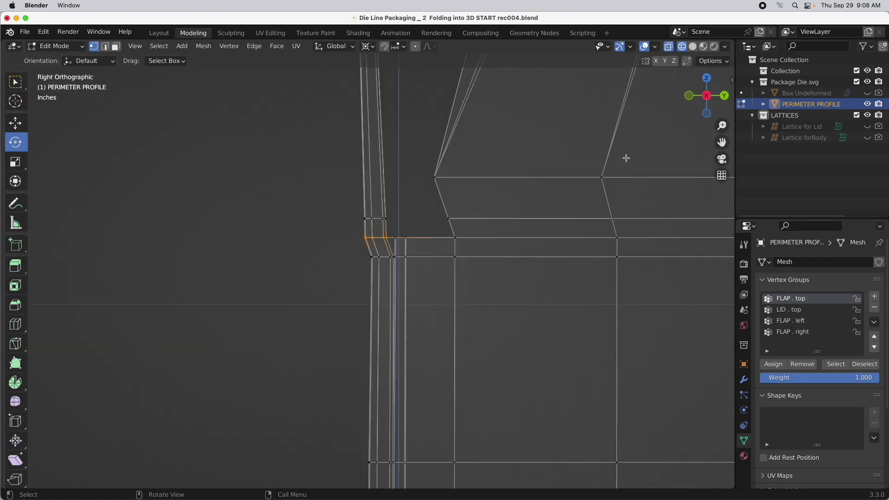
pyautogui.click(711, 99)
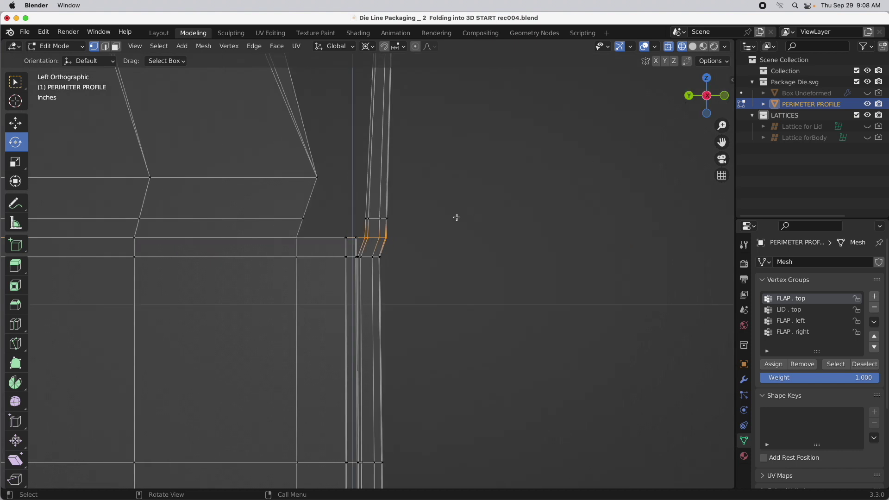
pyautogui.scroll(1, 410, 237)
pyautogui.press('g')
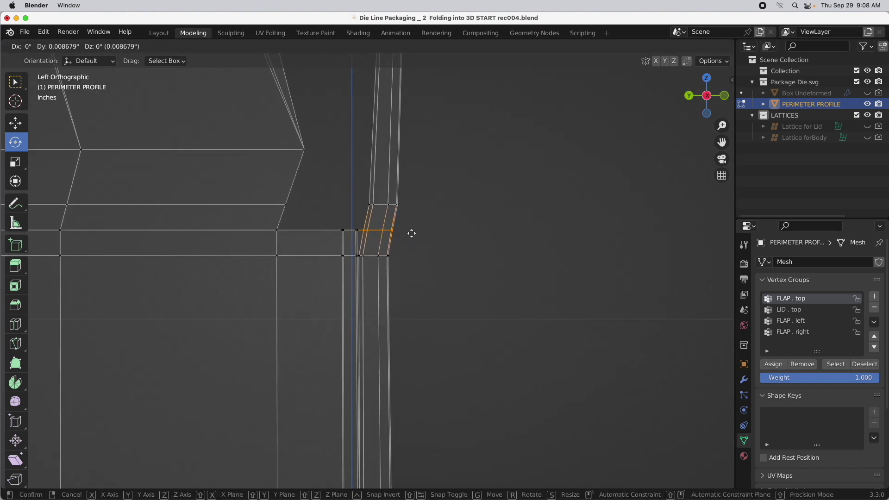
pyautogui.press('y')
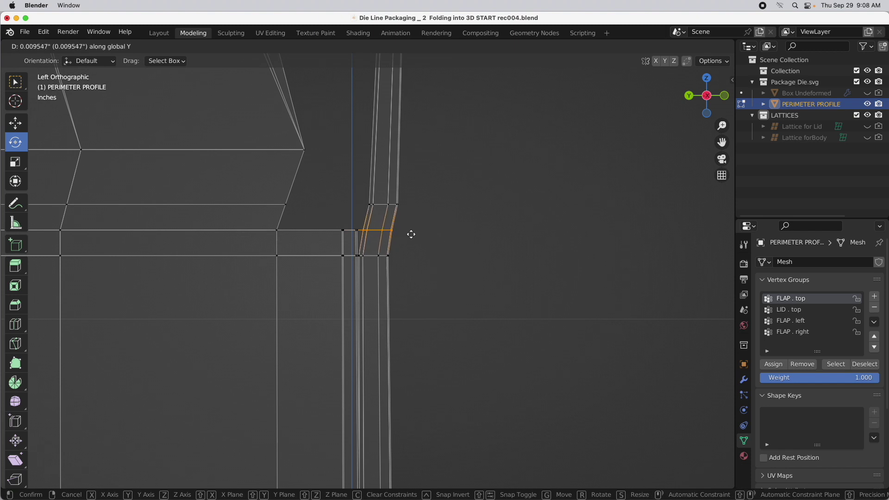
pyautogui.click(411, 234)
# Step: Move the upper vertex row of the fold between lid and back wall about 0.009" along Y to smooth the bend
pyautogui.moveTo(429, 180); pyautogui.dragTo(362, 211)
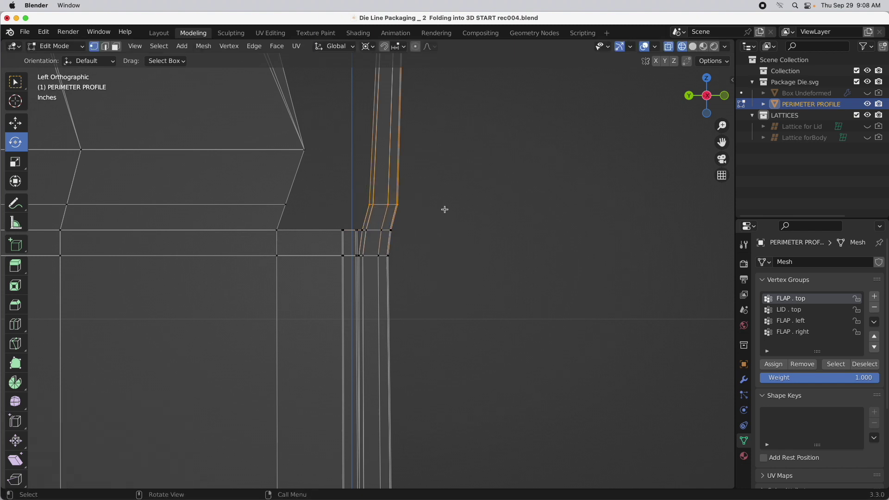
pyautogui.press('g')
pyautogui.press('y')
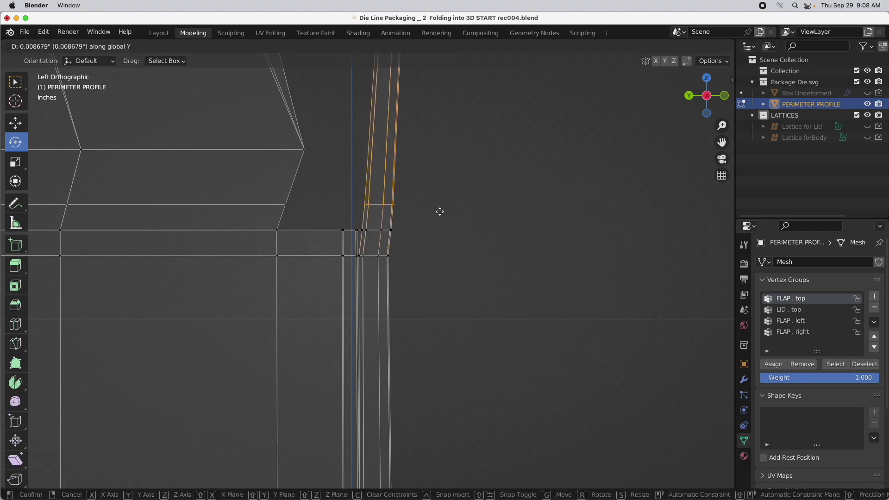
pyautogui.click(435, 217)
# Step: Snap the 3D cursor to the corner vertex on the middle row of the lid's back fold
pyautogui.moveTo(415, 198); pyautogui.dragTo(548, 235, button='middle')
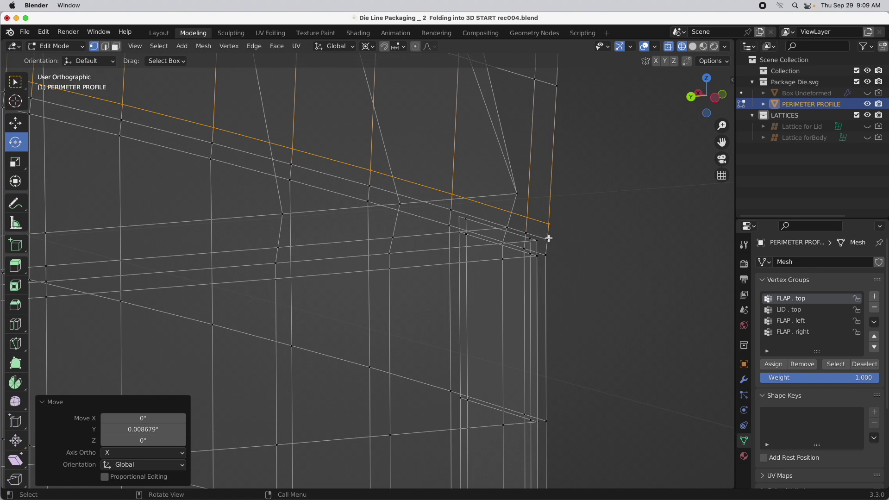
pyautogui.click(549, 239)
pyautogui.keyDown('shift'); pyautogui.moveTo(607, 224); pyautogui.dragTo(391, 309, button='middle'); pyautogui.keyUp('shift')
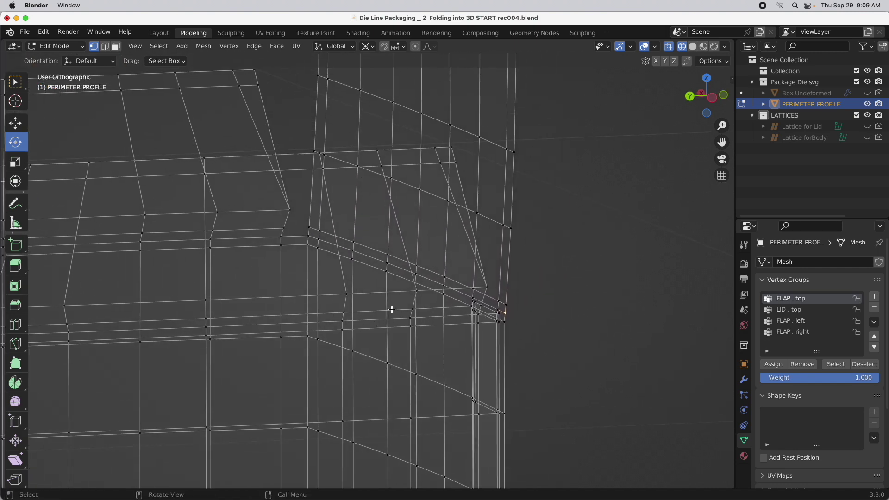
pyautogui.hotkey('shift', 's')
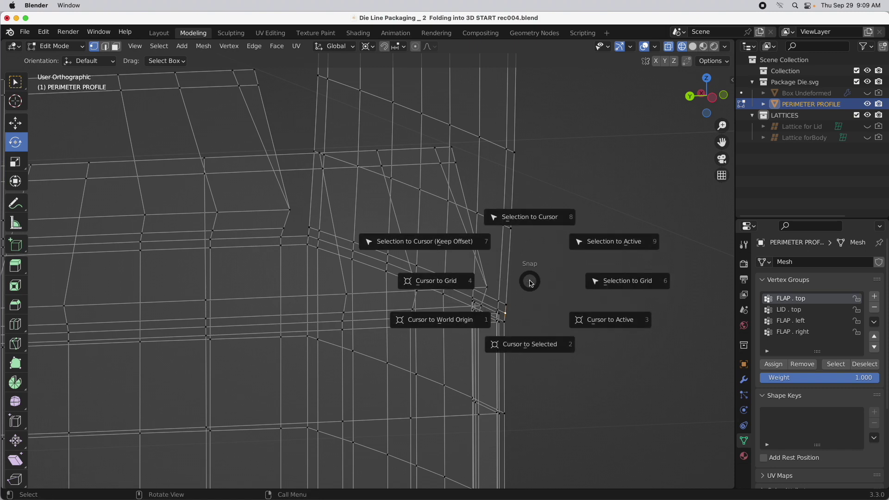
pyautogui.click(591, 318)
# Step: Select the "FLAP . top" and "LID . top" vertex groups and rotate them -90° about global X around the 3D cursor to close the lid
pyautogui.moveTo(504, 183); pyautogui.dragTo(292, 356, button='middle')
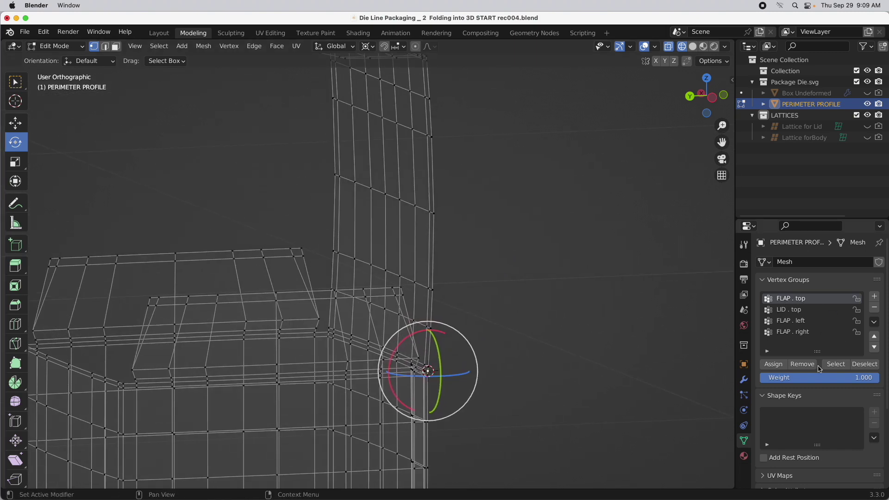
pyautogui.click(836, 364)
pyautogui.keyDown('shift'); pyautogui.moveTo(532, 181); pyautogui.dragTo(539, 234, button='middle'); pyautogui.keyUp('shift')
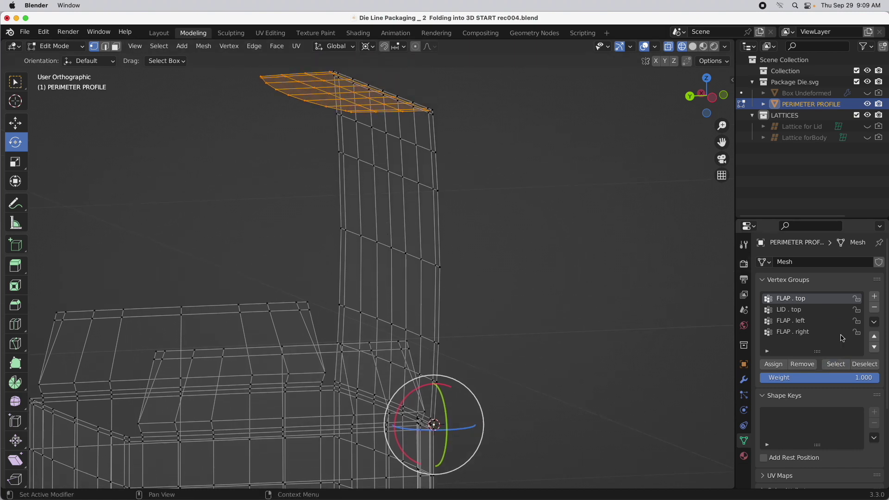
pyautogui.click(797, 314)
pyautogui.click(835, 364)
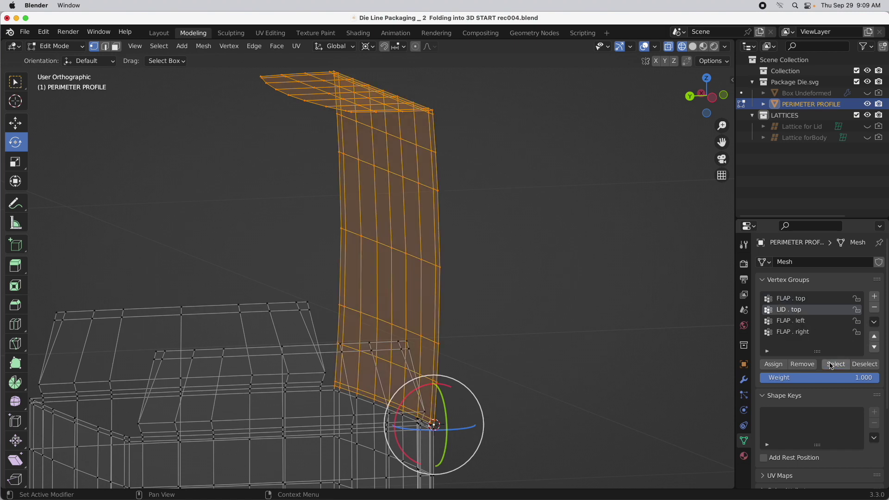
pyautogui.keyDown('shift'); pyautogui.moveTo(377, 287); pyautogui.dragTo(456, 199, button='middle'); pyautogui.keyUp('shift')
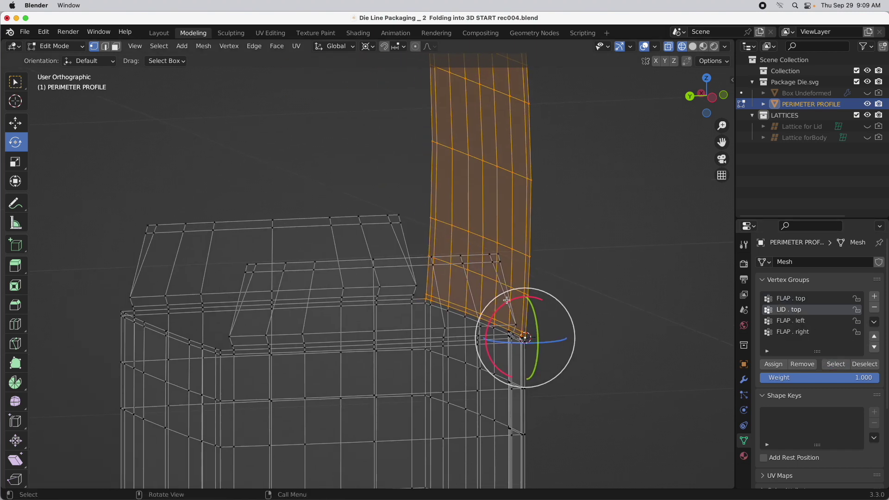
pyautogui.moveTo(507, 303); pyautogui.dragTo(460, 361)
pyautogui.click(143, 441)
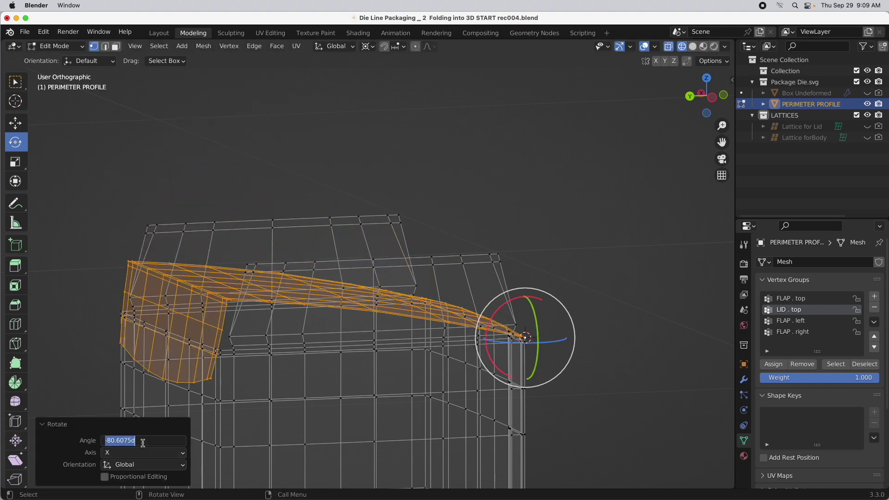
pyautogui.write('-90')
pyautogui.press('Return')
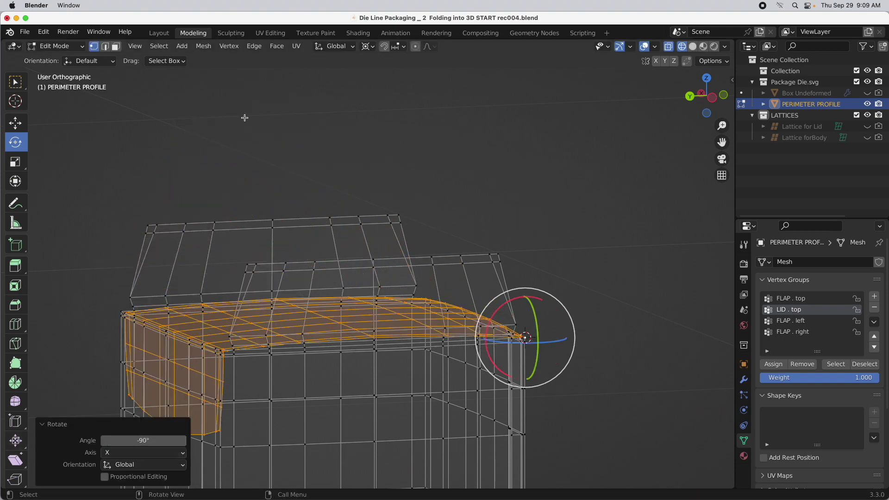
# Step: Turn off X-Ray and examine how the closed lid's front edge and corners meet the box walls
pyautogui.click(669, 47)
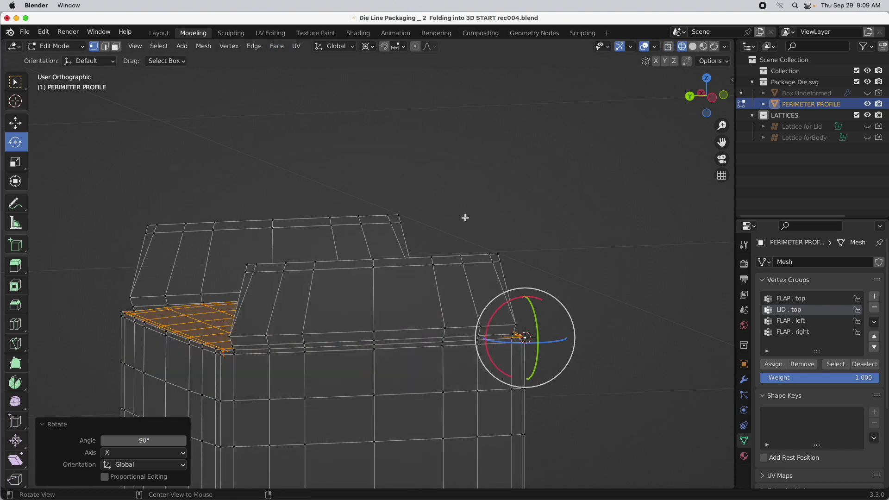
pyautogui.moveTo(464, 159); pyautogui.dragTo(293, 307, button='middle')
pyautogui.scroll(5, 383, 232)
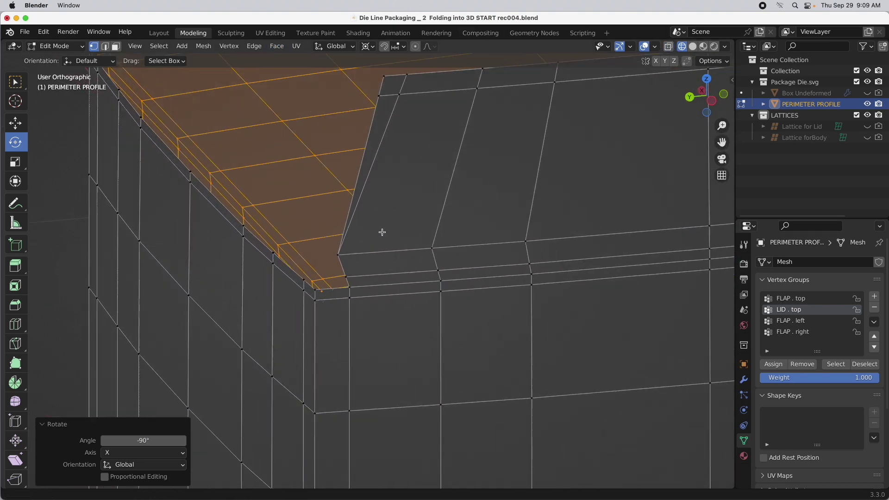
pyautogui.moveTo(387, 236); pyautogui.dragTo(382, 254, button='middle')
pyautogui.moveTo(363, 263); pyautogui.dragTo(472, 316, button='middle')
pyautogui.scroll(5, 472, 316)
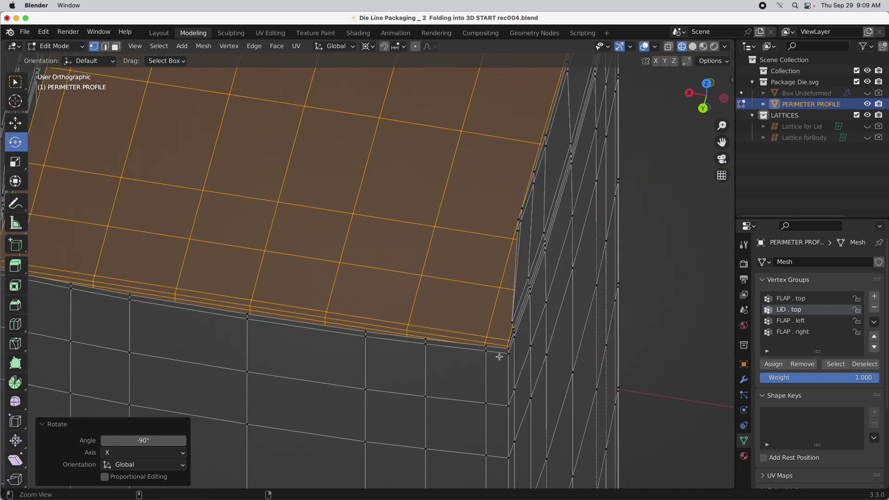
pyautogui.moveTo(562, 309); pyautogui.dragTo(531, 334, button='middle')
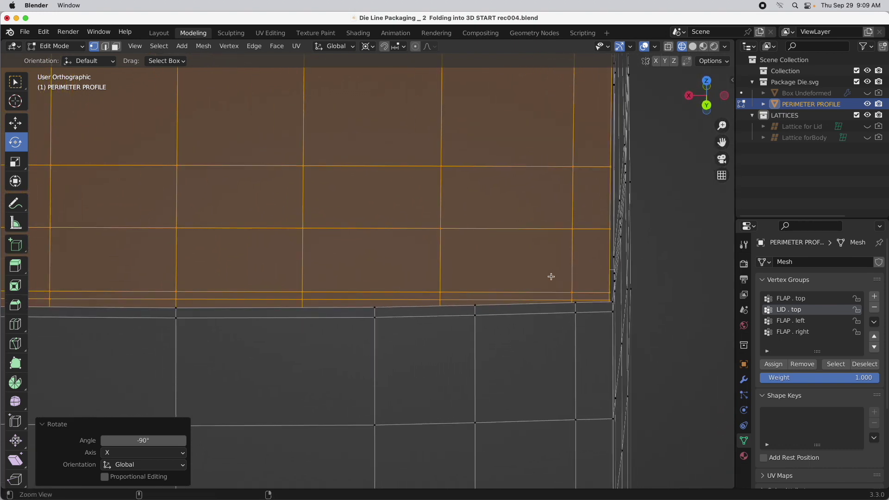
pyautogui.scroll(-5, 551, 276)
pyautogui.moveTo(480, 310); pyautogui.dragTo(511, 340, button='middle')
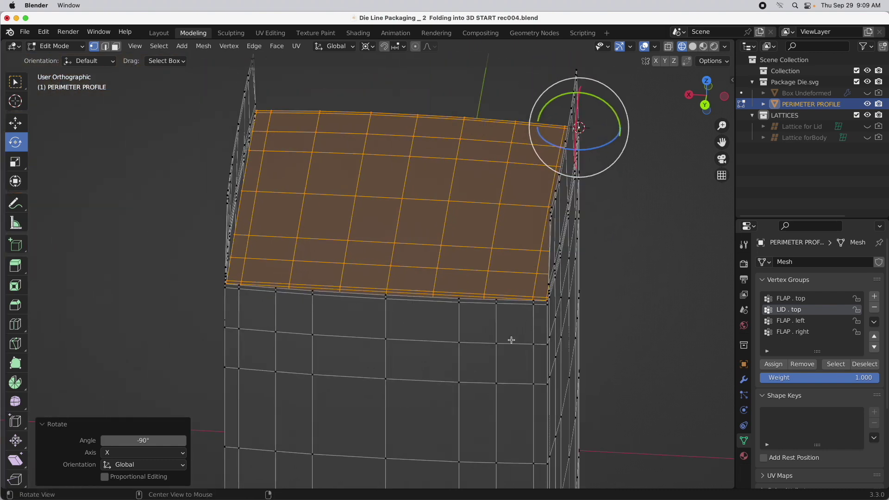
pyautogui.scroll(3, 511, 340)
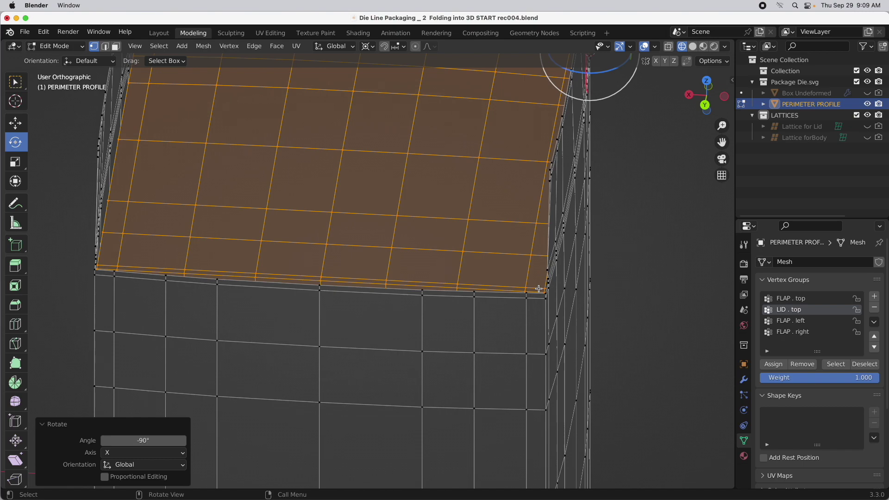
# Step: Undo the lid-closing rotation and clear the mesh selection
pyautogui.moveTo(540, 288); pyautogui.dragTo(396, 279, button='middle')
pyautogui.hotkey('ctrl', 'z')
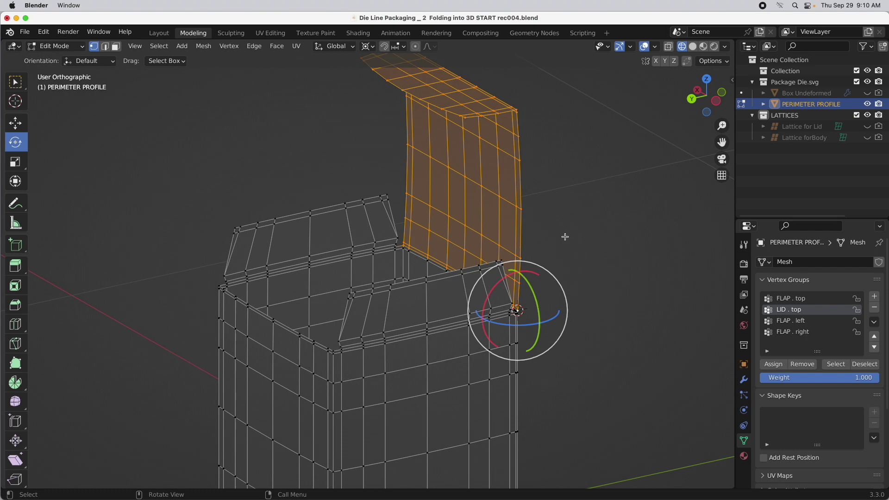
pyautogui.hotkey('alt', 'a')
pyautogui.moveTo(565, 237); pyautogui.dragTo(521, 246, button='middle')
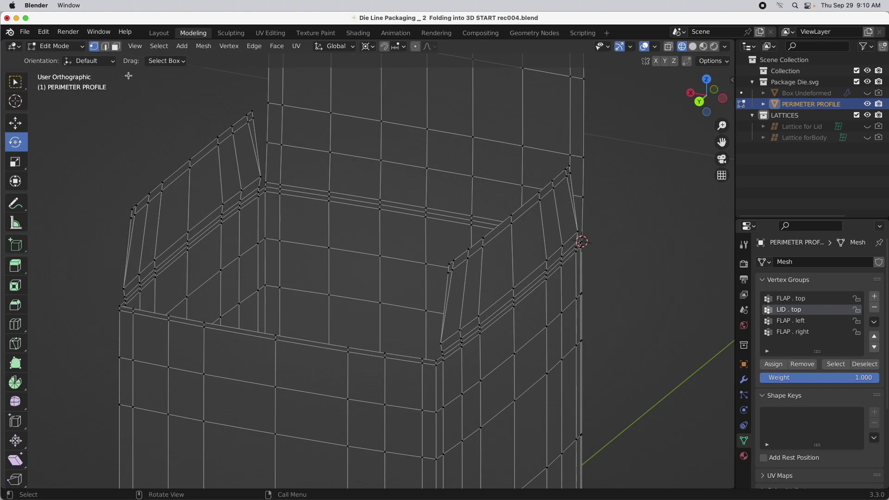
# Step: Select the front corner vertex on the right side flap's fold and snap the 3D cursor to it
pyautogui.moveTo(175, 174); pyautogui.dragTo(193, 318, button='middle')
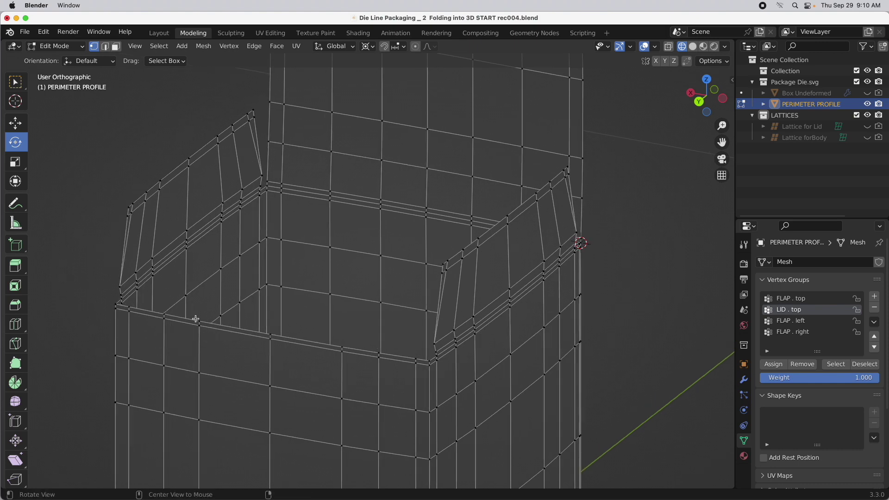
pyautogui.scroll(3, 488, 331)
pyautogui.scroll(3, 488, 332)
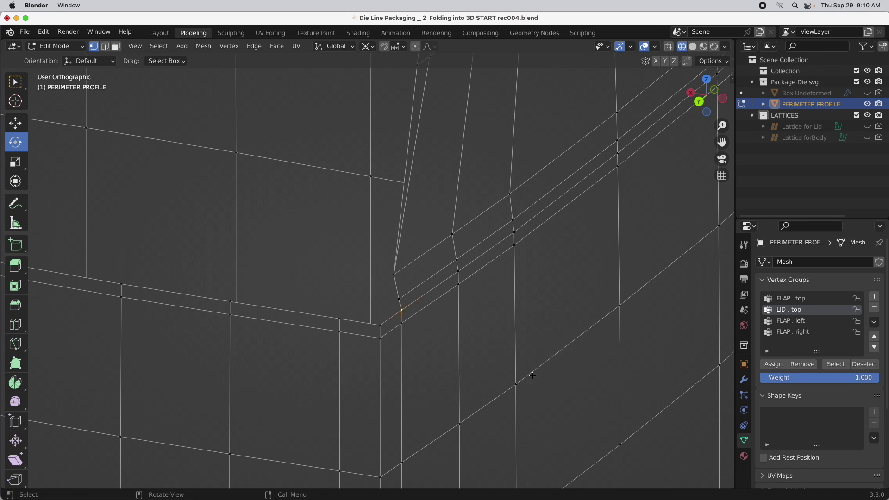
pyautogui.hotkey('shift', 's')
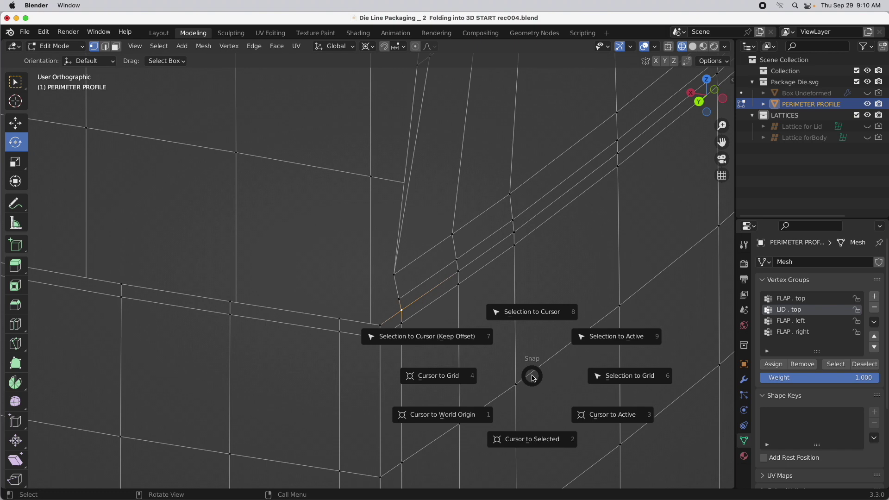
pyautogui.click(601, 416)
pyautogui.scroll(-2, 464, 276)
pyautogui.scroll(-2, 464, 276)
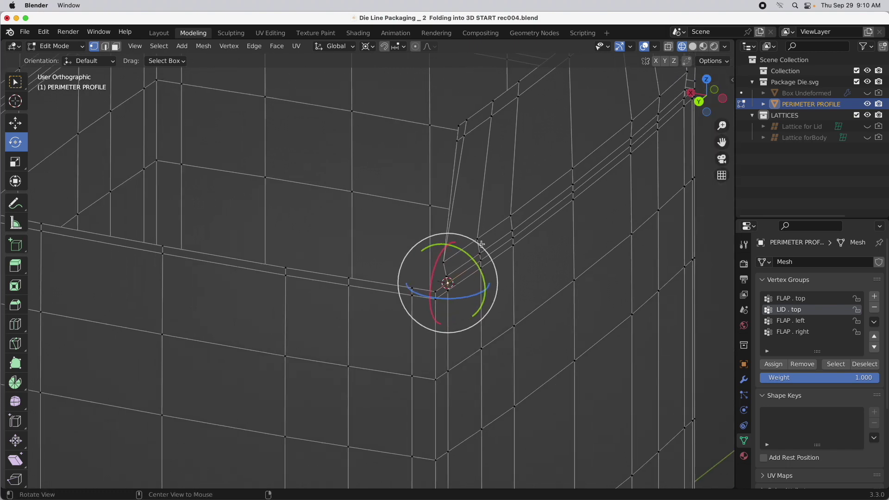
# Step: Select the "FLAP . right" vertex group and rotate it 90° about global Y around the 3D cursor to fold it inward
pyautogui.keyDown('shift'); pyautogui.scroll(3, 433, 279); pyautogui.keyUp('shift')
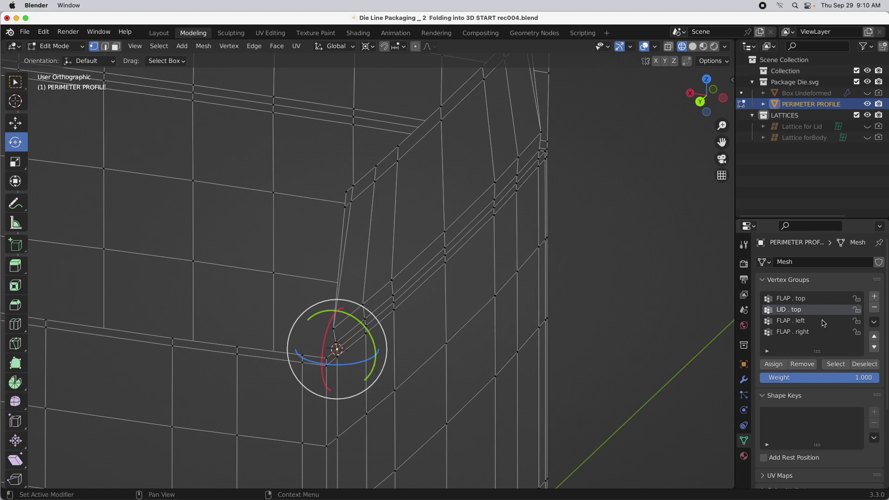
pyautogui.click(792, 332)
pyautogui.click(836, 364)
pyautogui.moveTo(597, 308); pyautogui.dragTo(532, 277, button='middle')
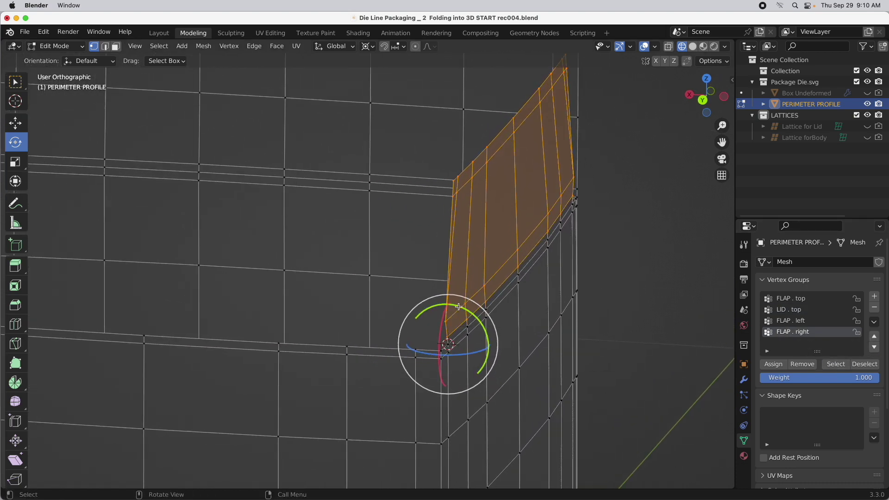
pyautogui.moveTo(458, 306); pyautogui.dragTo(422, 315)
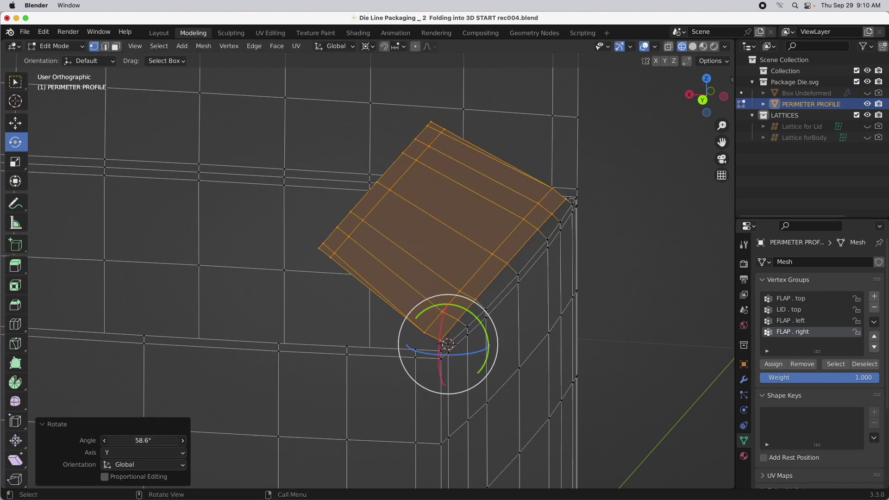
pyautogui.click(155, 440)
pyautogui.write('90')
pyautogui.press('Return')
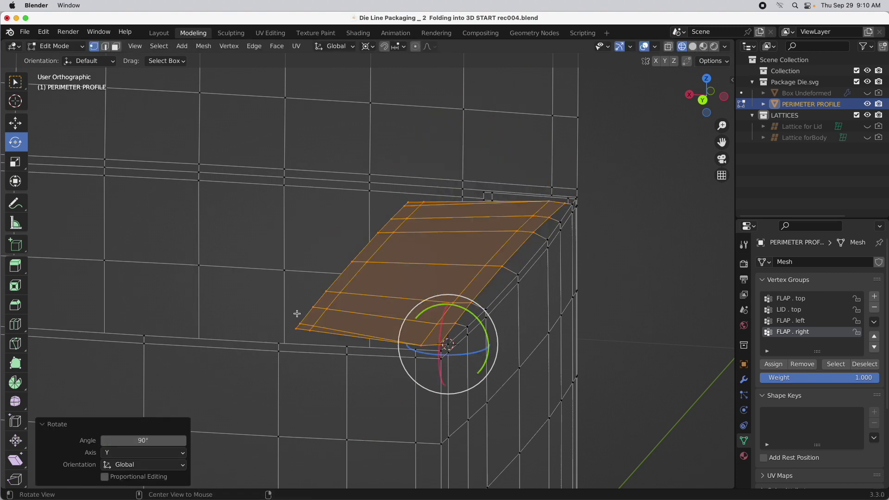
# Step: Flatten the folded right flap by scaling it to 0 along Z
pyautogui.moveTo(298, 312); pyautogui.dragTo(466, 260, button='middle')
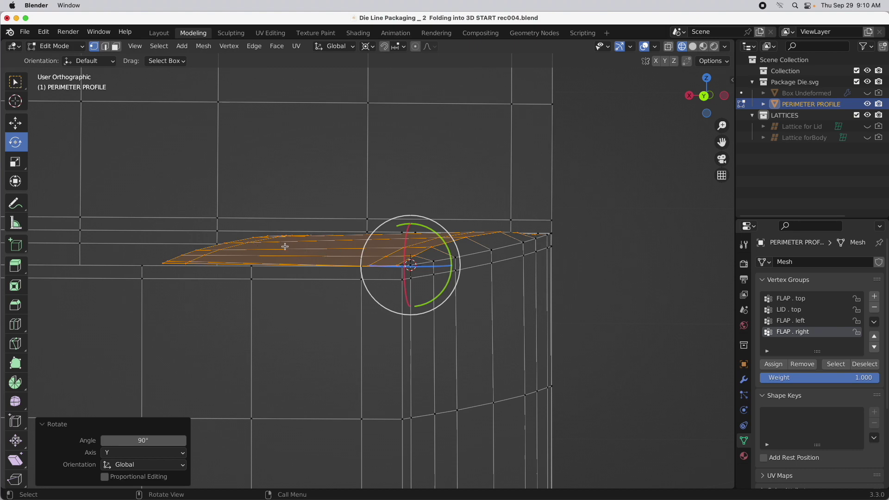
pyautogui.click(15, 162)
pyautogui.moveTo(248, 213)
pyautogui.mouseDown(button='middle')
pyautogui.moveTo(268, 219)
pyautogui.moveTo(254, 220)
pyautogui.mouseUp(button='middle')
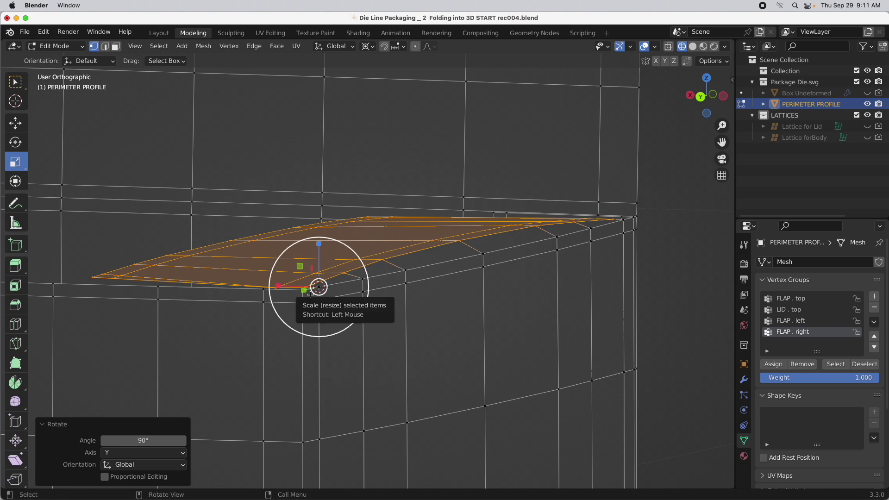
pyautogui.moveTo(320, 245); pyautogui.dragTo(320, 267)
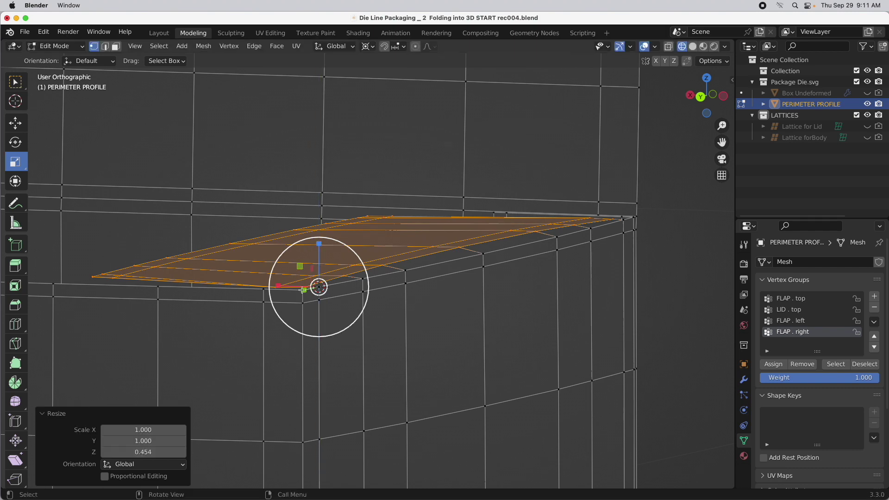
pyautogui.click(161, 452)
pyautogui.write('0')
pyautogui.press('Return')
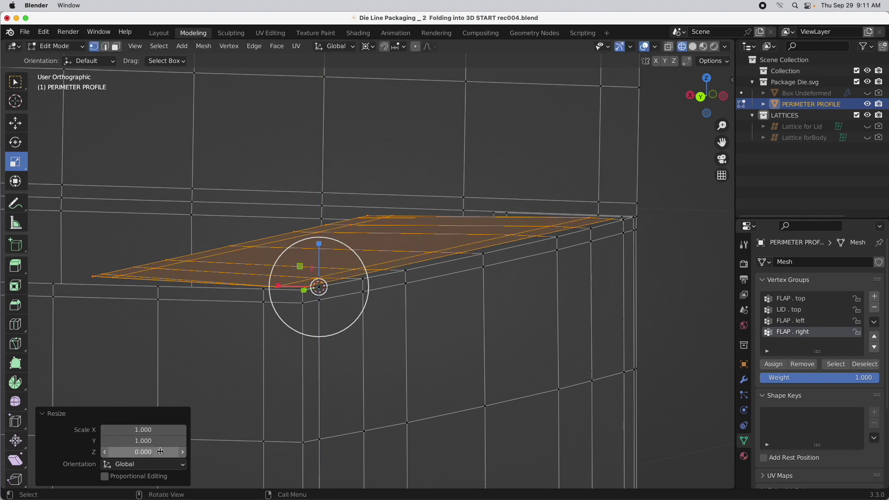
# Step: Make the front corner vertex on the left flap's fold active and add the "FLAP . left" vertex group to the selection for rotation
pyautogui.moveTo(684, 211); pyautogui.dragTo(667, 227, button='middle')
pyautogui.moveTo(597, 195); pyautogui.dragTo(462, 304, button='middle')
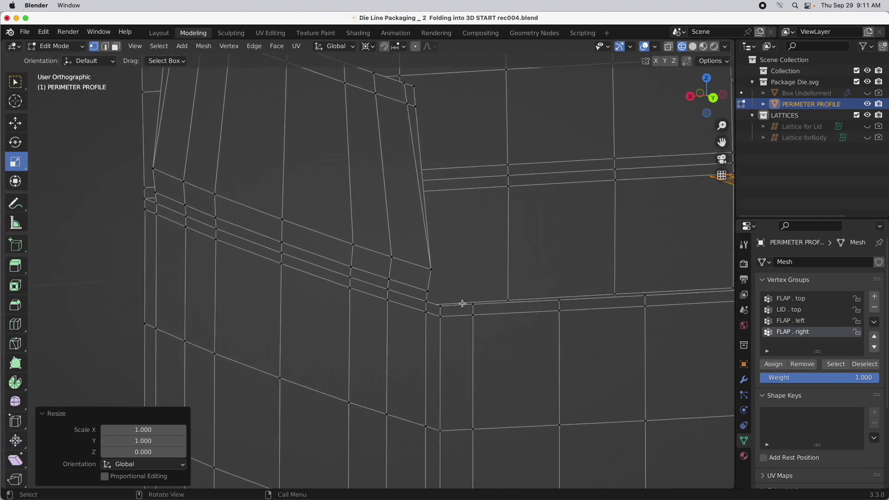
pyautogui.click(426, 301)
pyautogui.moveTo(339, 251); pyautogui.dragTo(407, 234, button='middle')
pyautogui.click(810, 321)
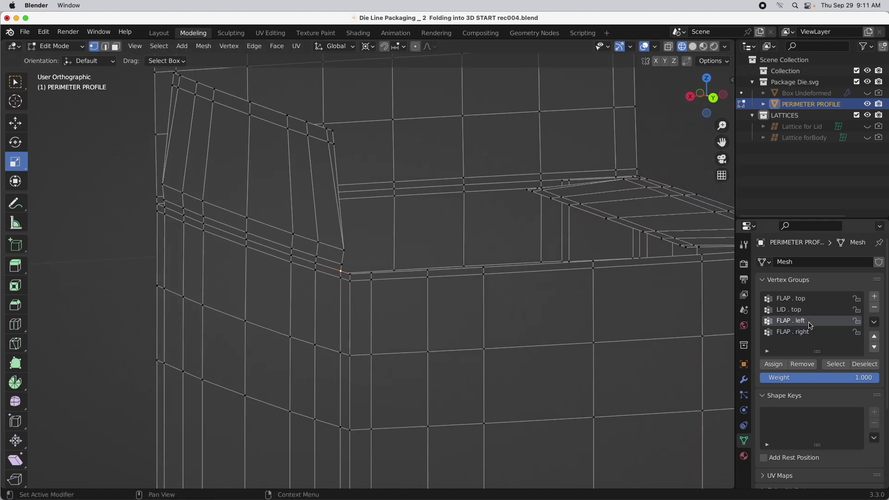
pyautogui.click(836, 364)
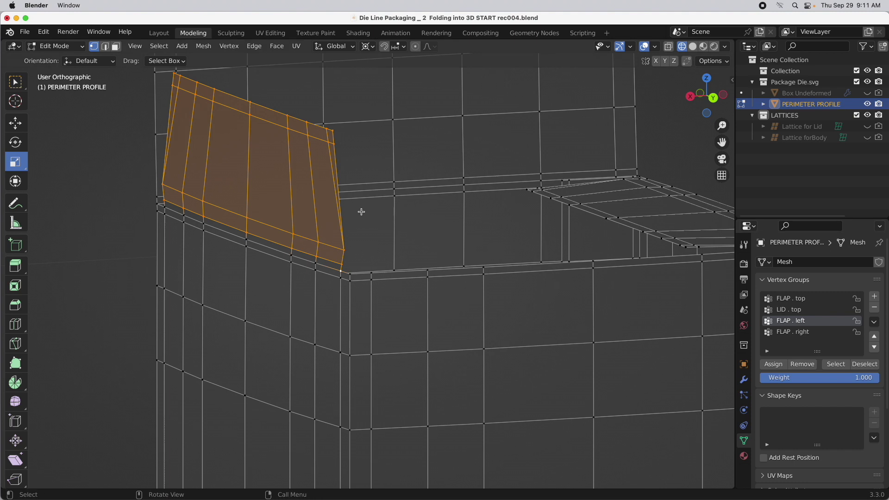
pyautogui.click(16, 143)
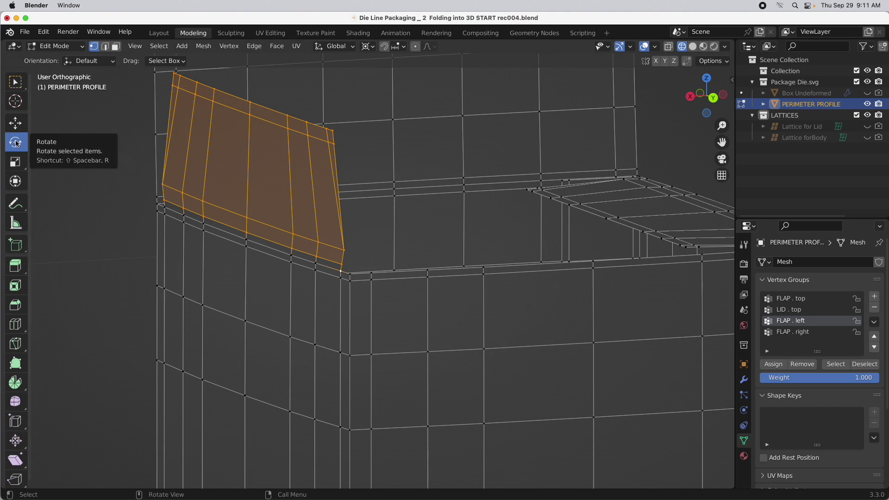
# Step: Snap the 3D cursor to the active corner vertex at the front of the left flap's fold
pyautogui.hotkey('shift', 's')
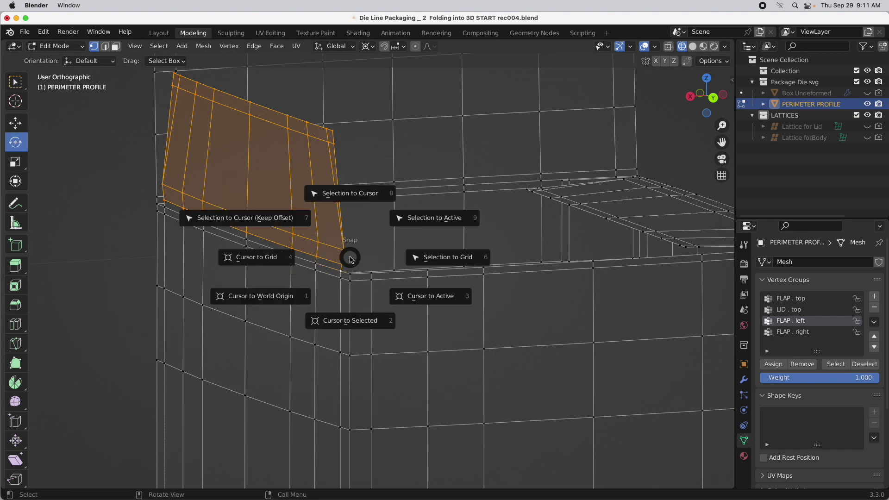
pyautogui.click(354, 326)
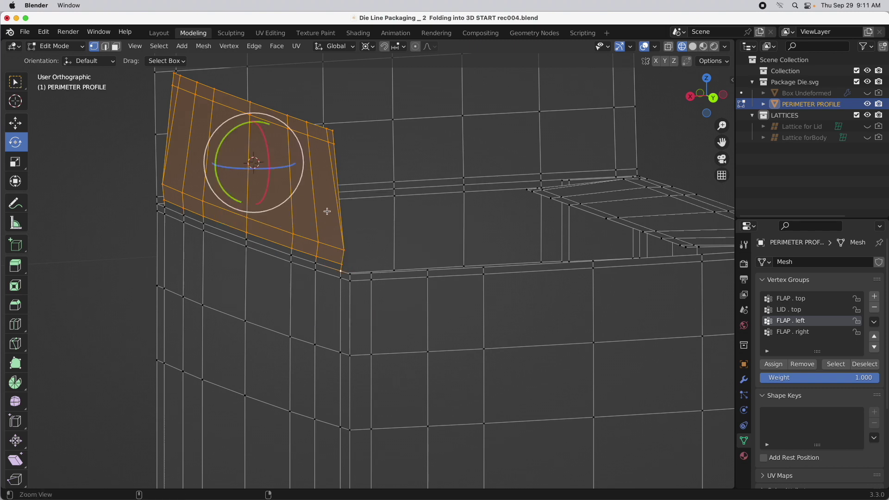
pyautogui.scroll(3, 327, 209)
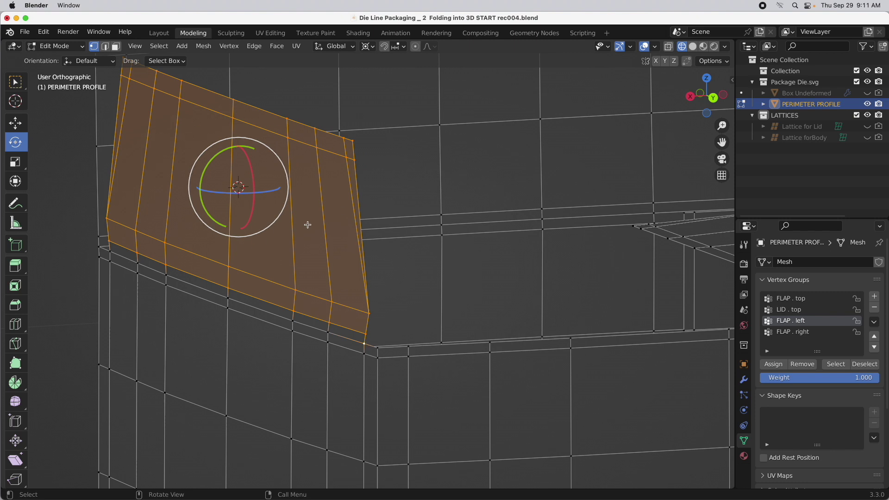
pyautogui.hotkey('shift', 's')
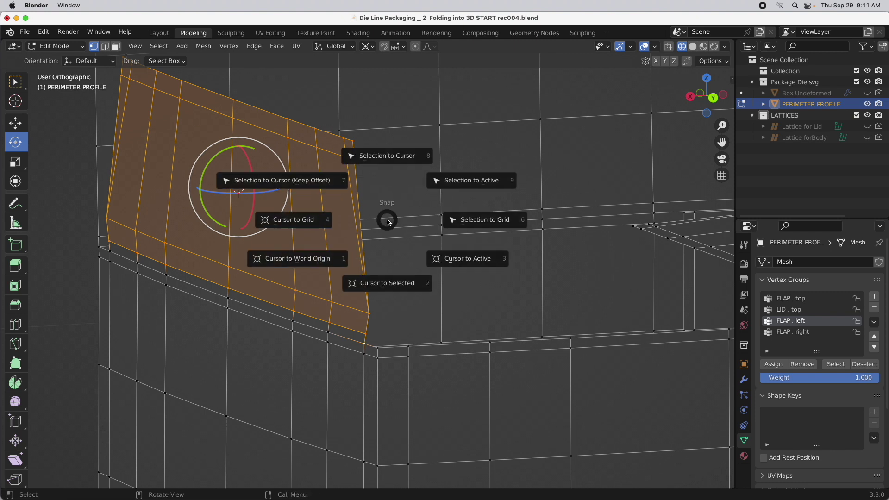
pyautogui.click(470, 265)
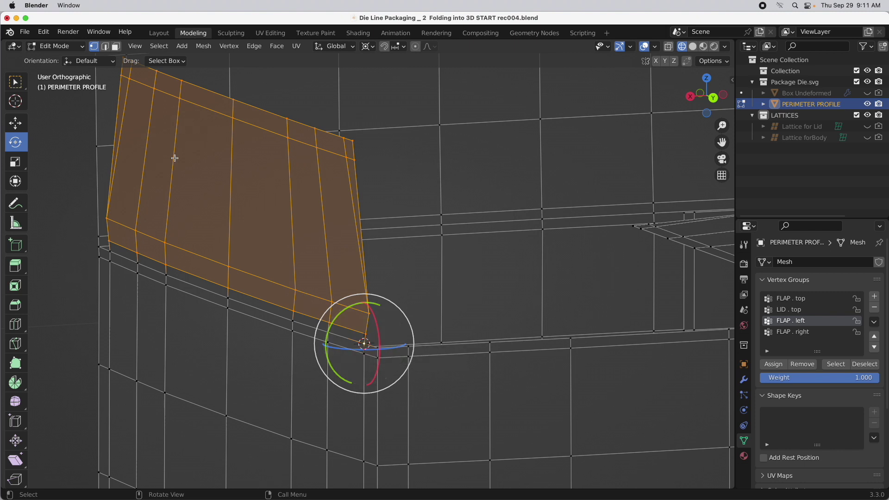
# Step: Rotate the left flap -90° about global Y around the 3D cursor to fold it inward
pyautogui.moveTo(332, 327); pyautogui.dragTo(371, 310)
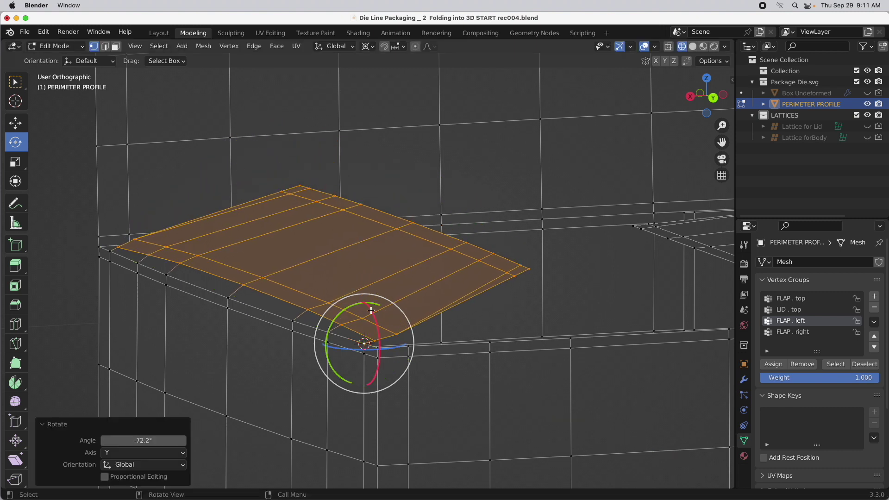
pyautogui.click(163, 439)
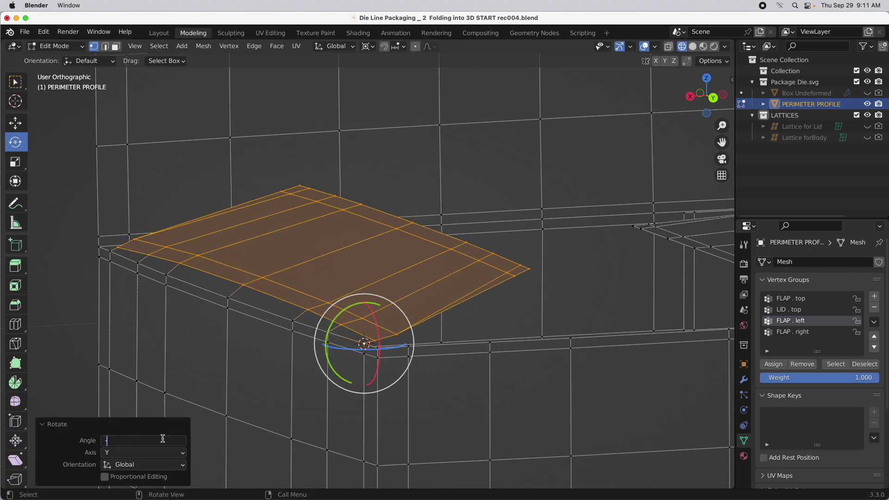
pyautogui.press('Return')
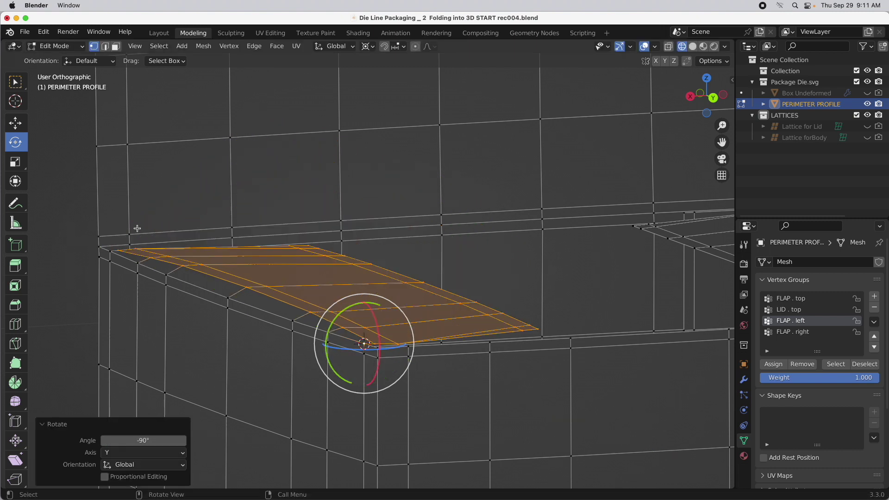
# Step: Flatten the folded left flap by scaling it to 0 along Z and check both side flaps on the box
pyautogui.click(15, 161)
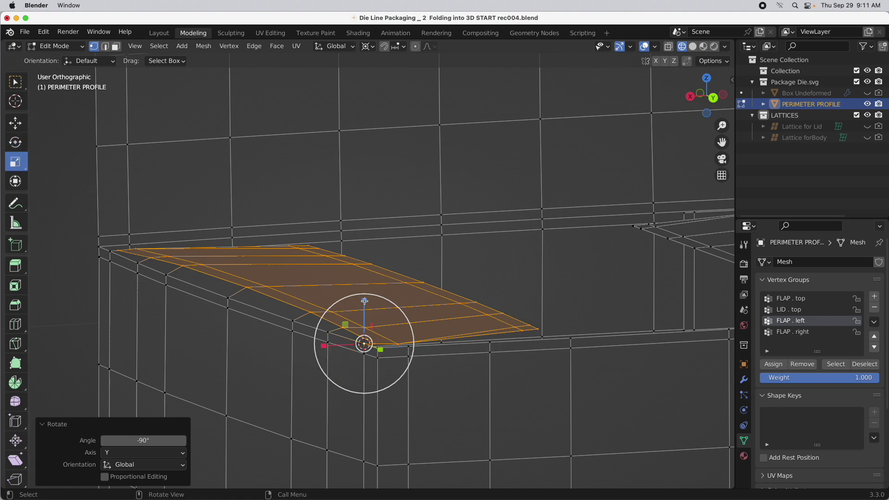
pyautogui.moveTo(364, 301); pyautogui.dragTo(365, 329)
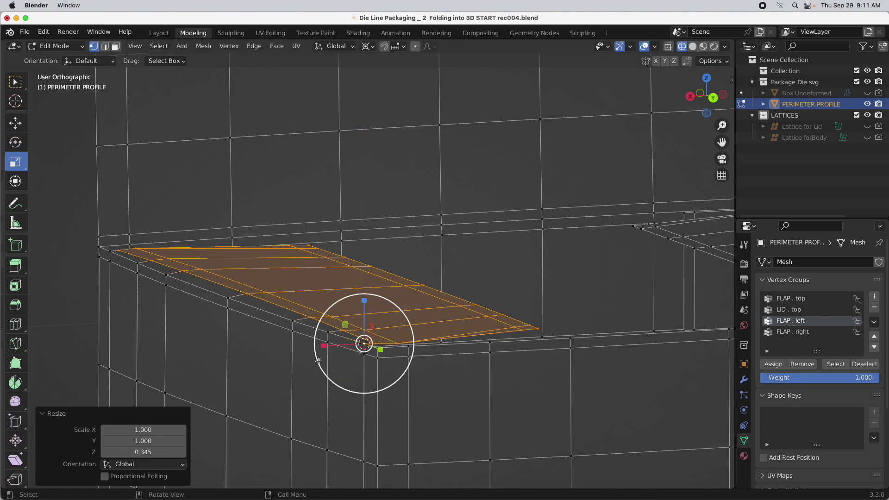
pyautogui.click(148, 451)
pyautogui.write('0')
pyautogui.press('Return')
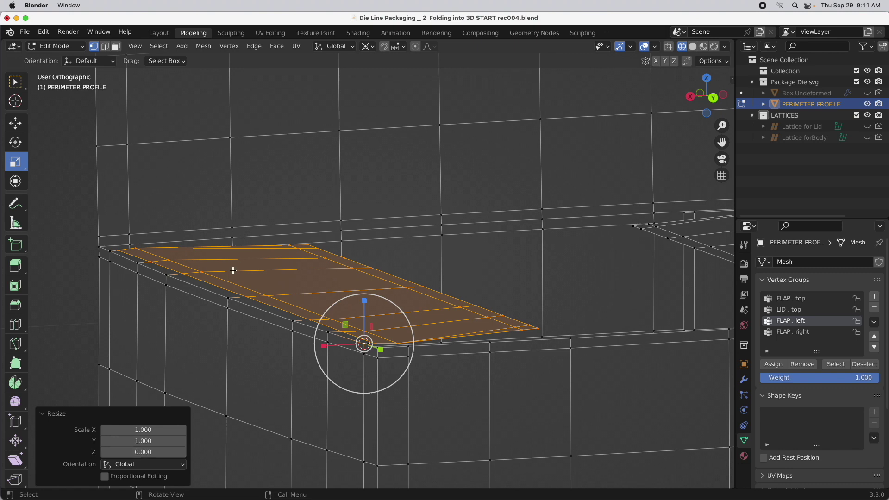
pyautogui.press('KP_Decimal')
pyautogui.moveTo(286, 298); pyautogui.dragTo(488, 349, button='middle')
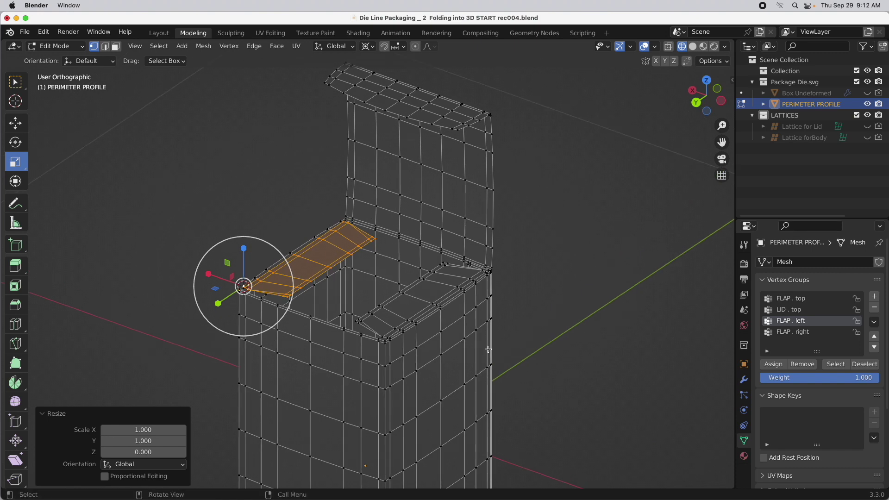
# Step: Place the 3D cursor at the back corner beside the right flap, about X -1.769", Y 0.020", Z 4.145", and show its location values
pyautogui.click(15, 123)
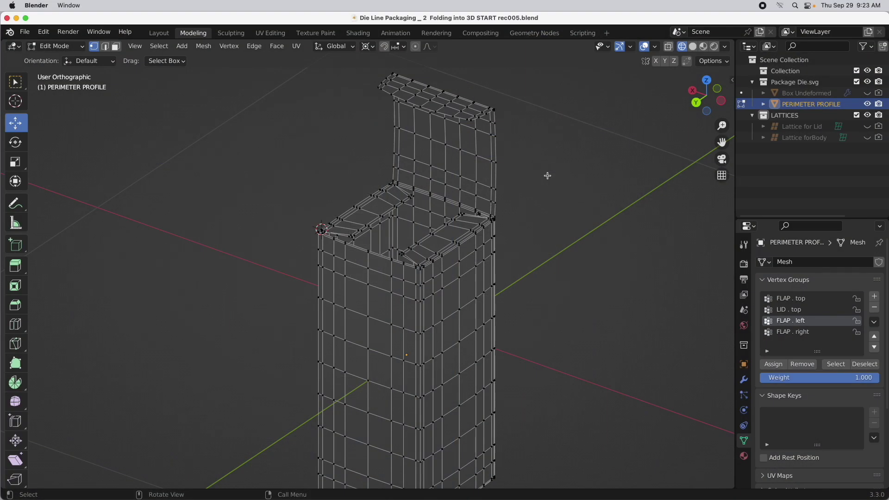
pyautogui.scroll(10, 548, 176)
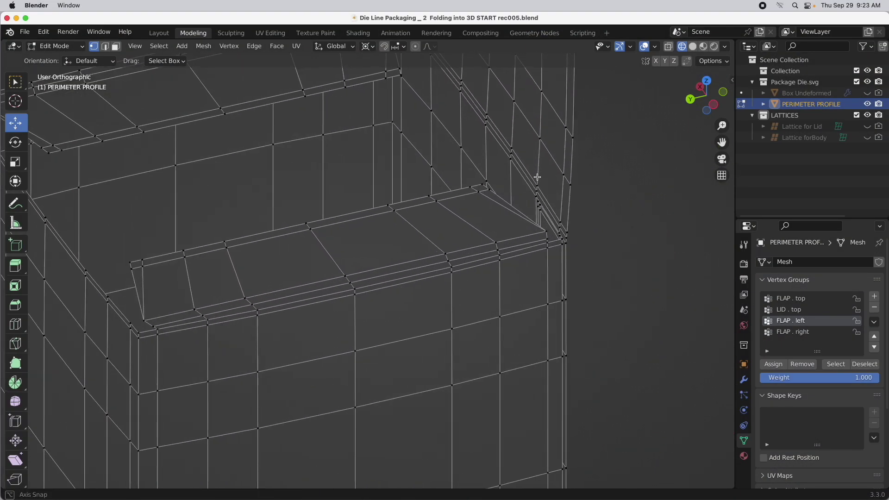
pyautogui.moveTo(537, 177)
pyautogui.mouseDown(button='middle')
pyautogui.moveTo(502, 164)
pyautogui.moveTo(529, 179)
pyautogui.moveTo(495, 245)
pyautogui.moveTo(539, 171)
pyautogui.moveTo(538, 179)
pyautogui.mouseUp(button='middle')
pyautogui.click(15, 101)
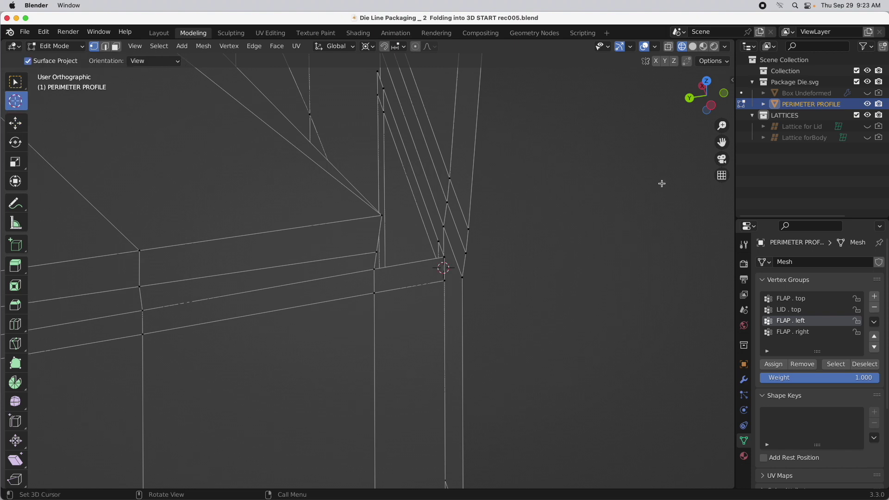
pyautogui.press('n')
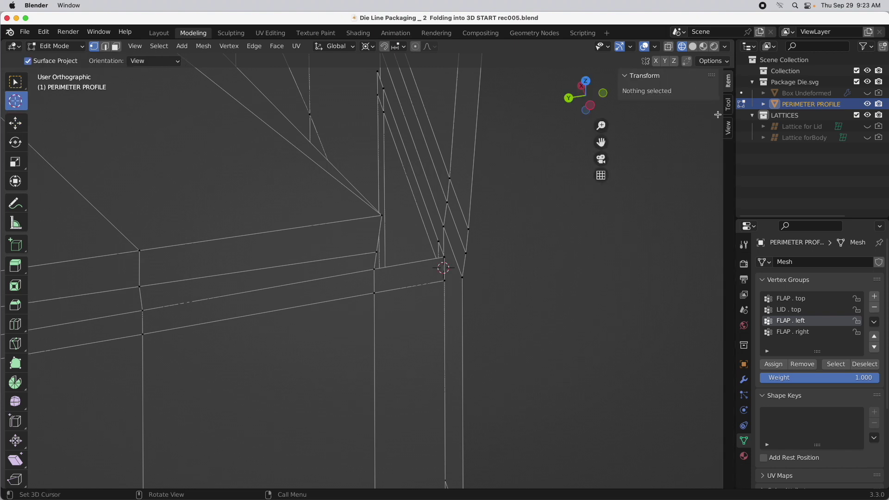
pyautogui.click(727, 132)
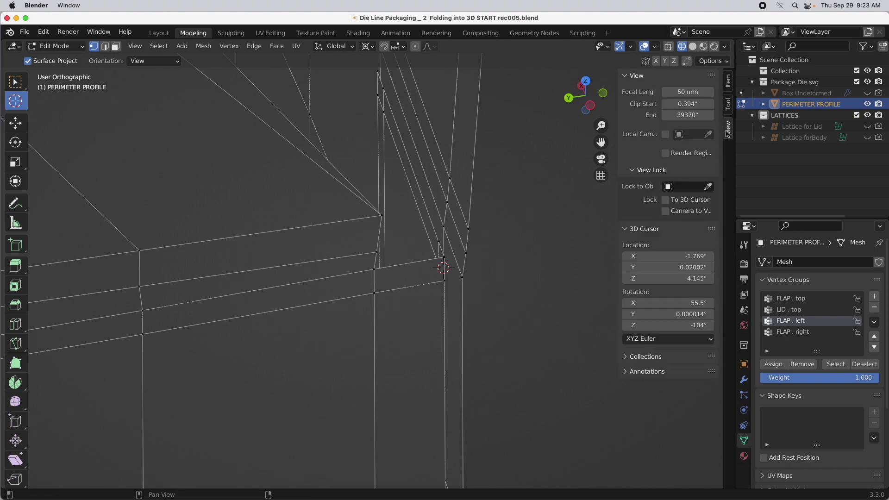
# Step: Lock the view to the 3D cursor and look at the box corner around it
pyautogui.click(677, 204)
pyautogui.moveTo(403, 329); pyautogui.dragTo(357, 321, button='middle')
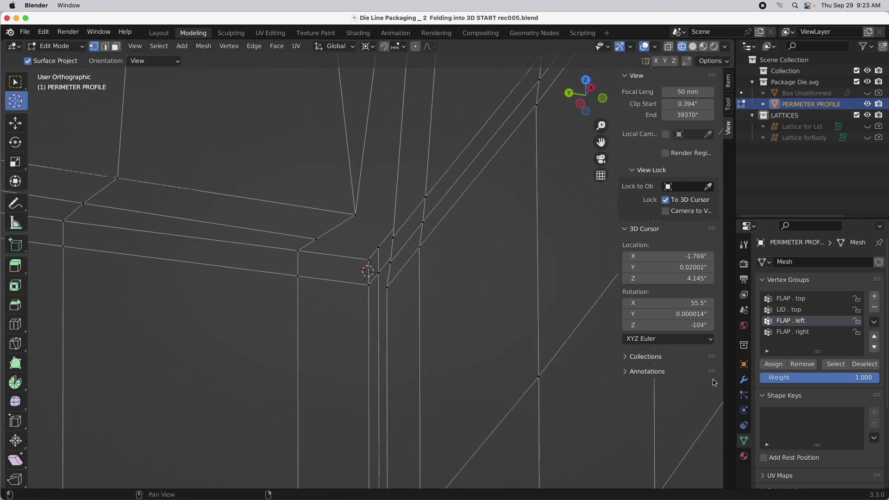
# Step: Add a Solidify modifier with 0.01" thickness to PERIMETER PROFILE
pyautogui.click(744, 381)
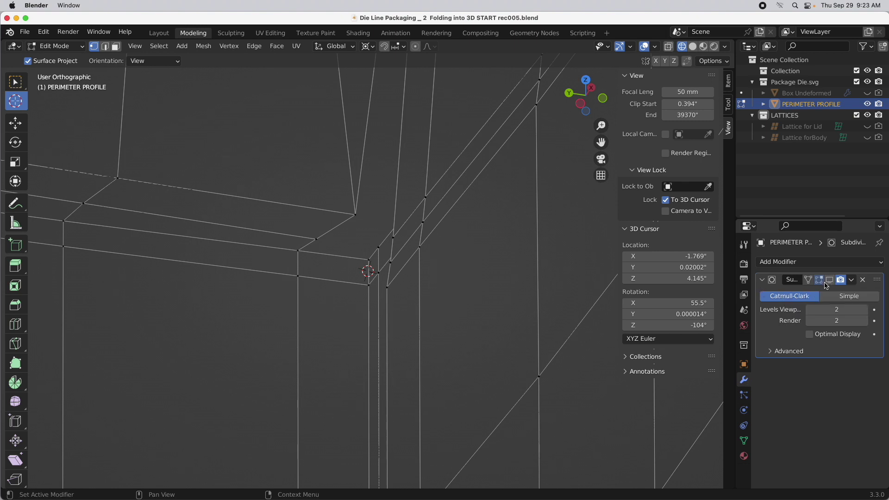
pyautogui.click(762, 280)
pyautogui.click(801, 262)
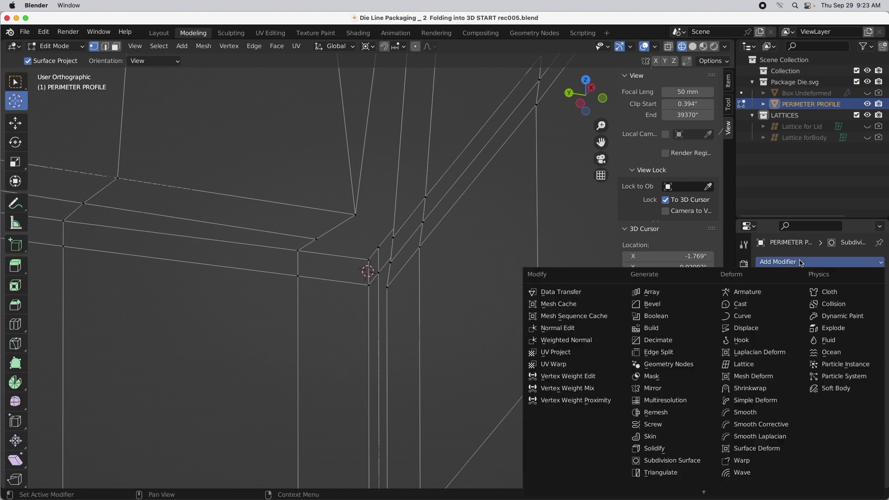
pyautogui.click(654, 451)
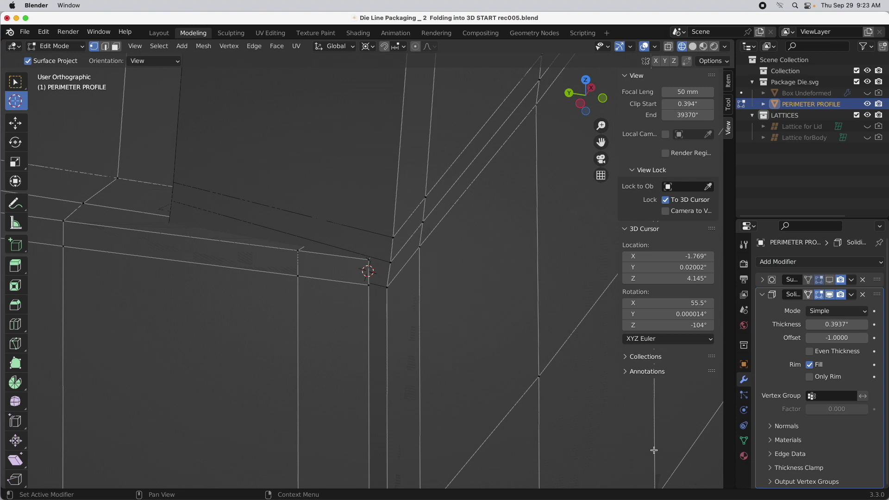
pyautogui.click(836, 324)
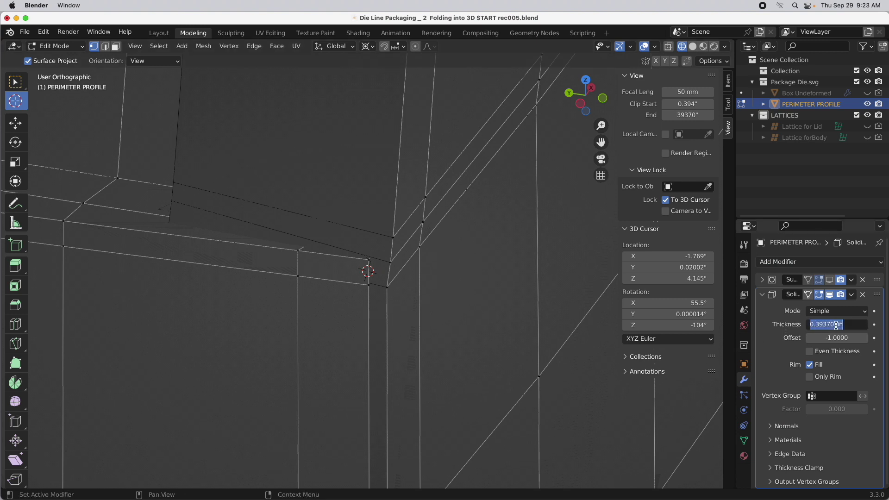
pyautogui.write('.01')
pyautogui.press('Return')
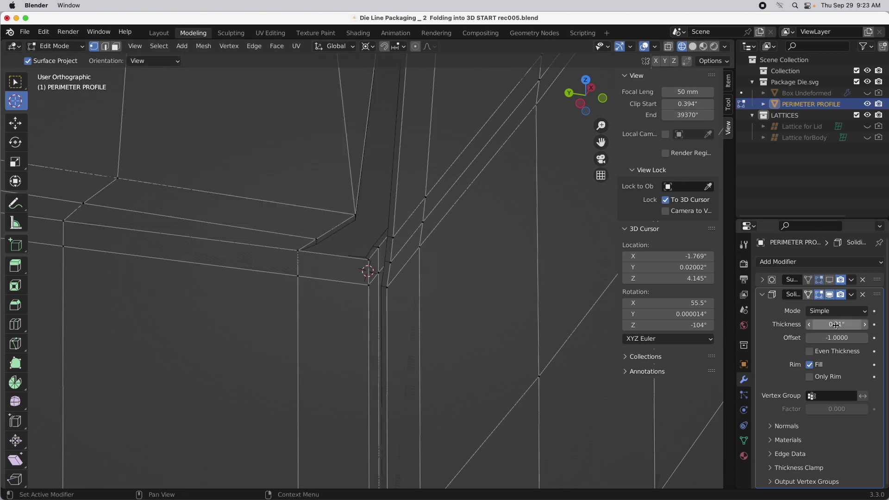
pyautogui.moveTo(390, 284); pyautogui.dragTo(433, 298, button='middle')
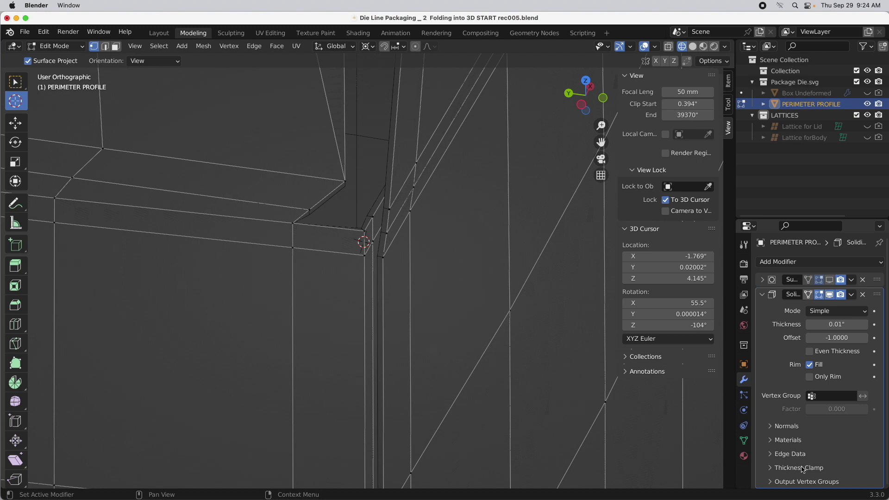
# Step: Create two new vertex groups on PERIMETER PROFILE, named Paper Edge and Paper Insides
pyautogui.scroll(-2, 832, 445)
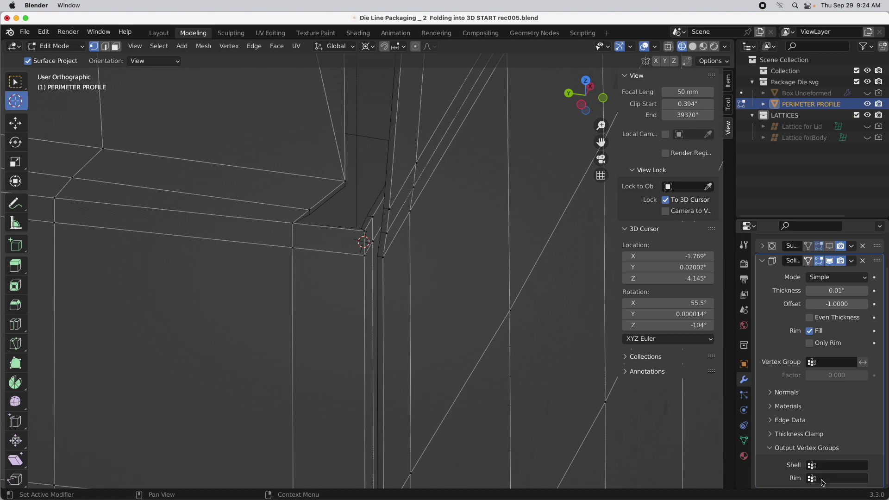
pyautogui.click(743, 442)
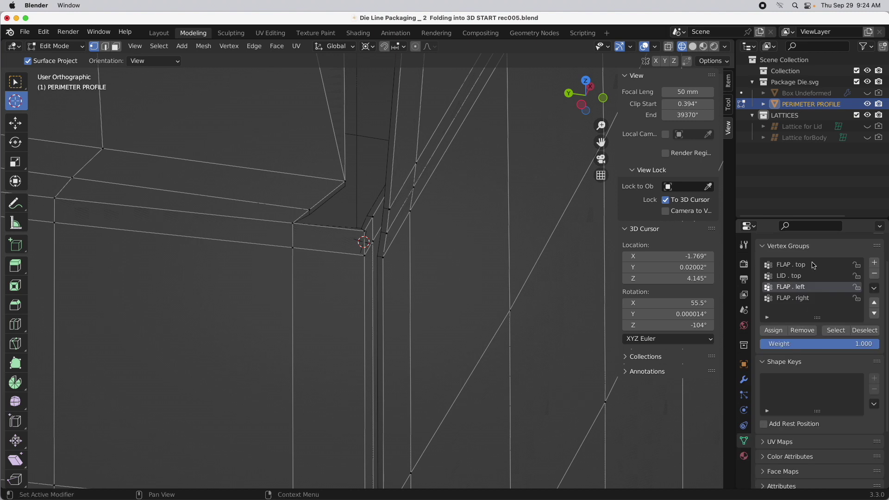
pyautogui.click(875, 262)
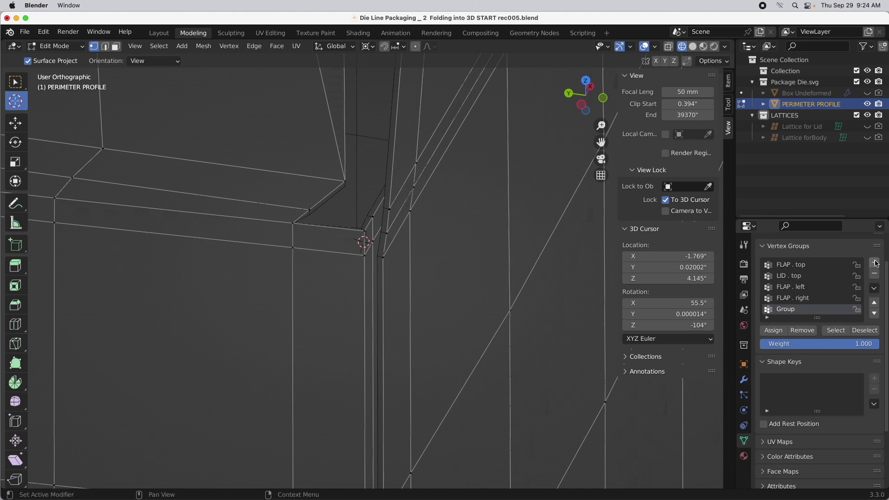
pyautogui.click(875, 262)
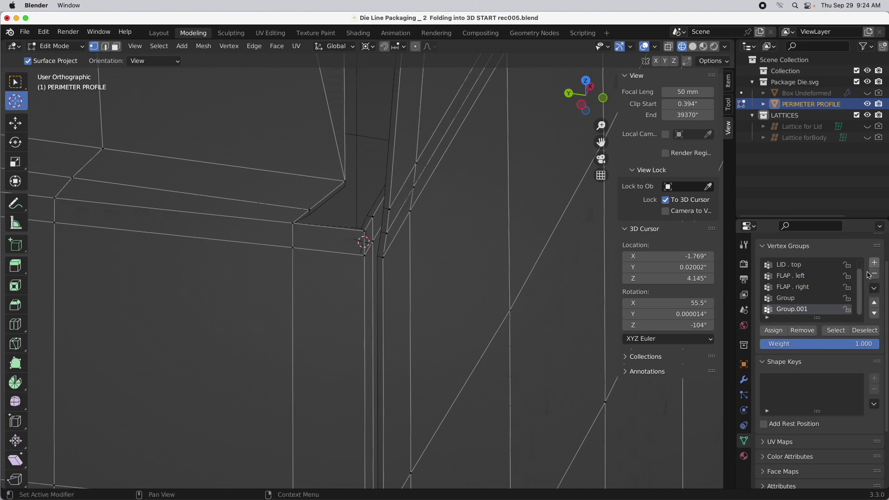
pyautogui.click(789, 301)
pyautogui.doubleClick(789, 299)
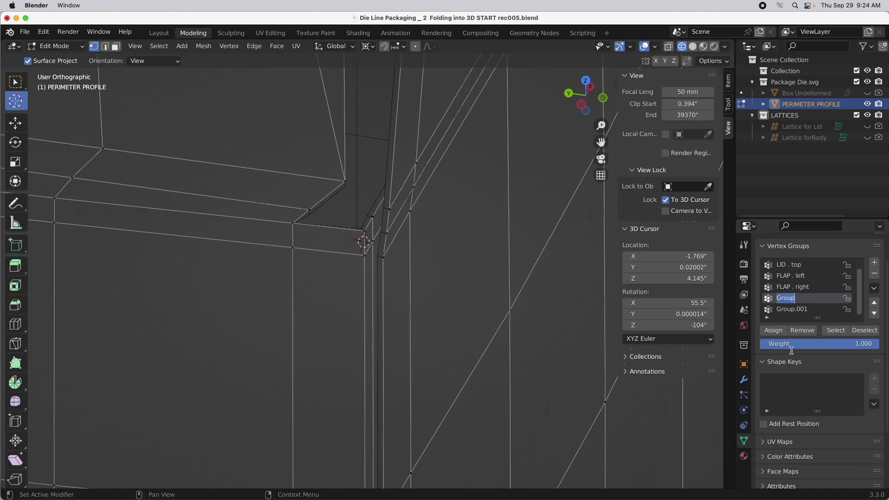
pyautogui.write('Paper Edge')
pyautogui.doubleClick(789, 309)
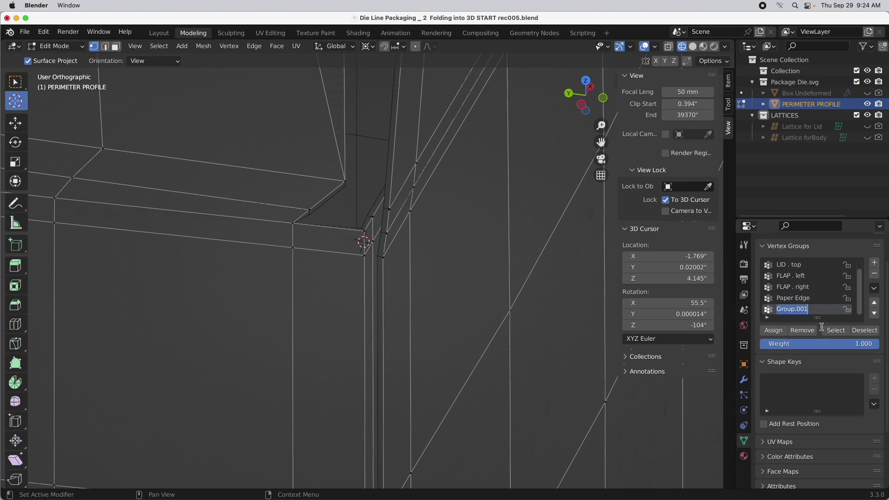
pyautogui.write('Paper')
pyautogui.write(' E')
pyautogui.write('nsides')
# Step: Set the Solidify modifier's output vertex groups to Paper Insides for the shell and Paper Edge for the rim
pyautogui.click(743, 379)
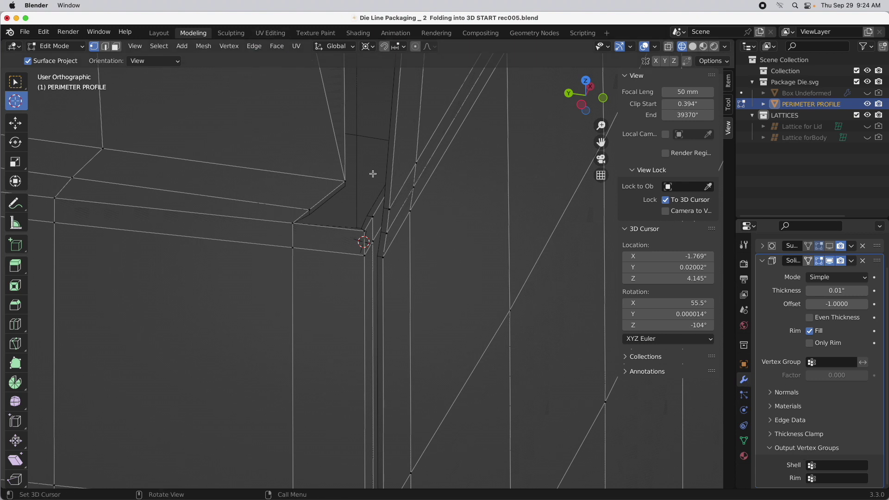
pyautogui.moveTo(364, 155); pyautogui.dragTo(292, 146, button='middle')
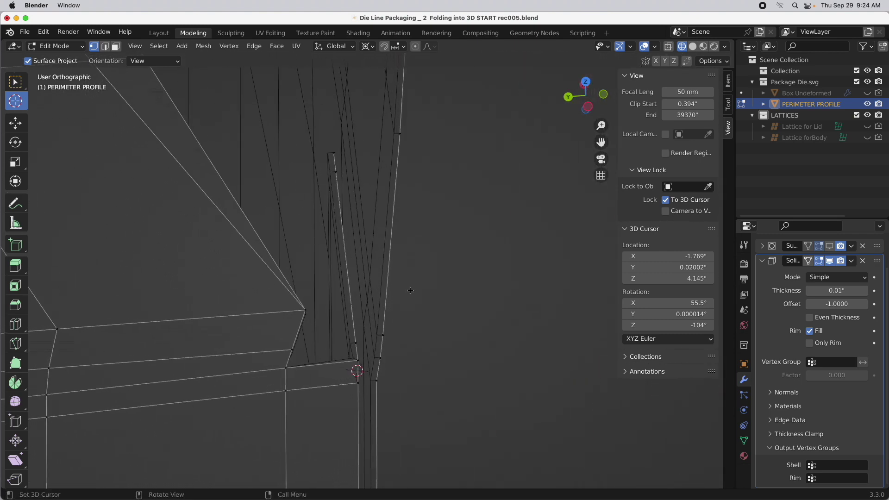
pyautogui.click(818, 465)
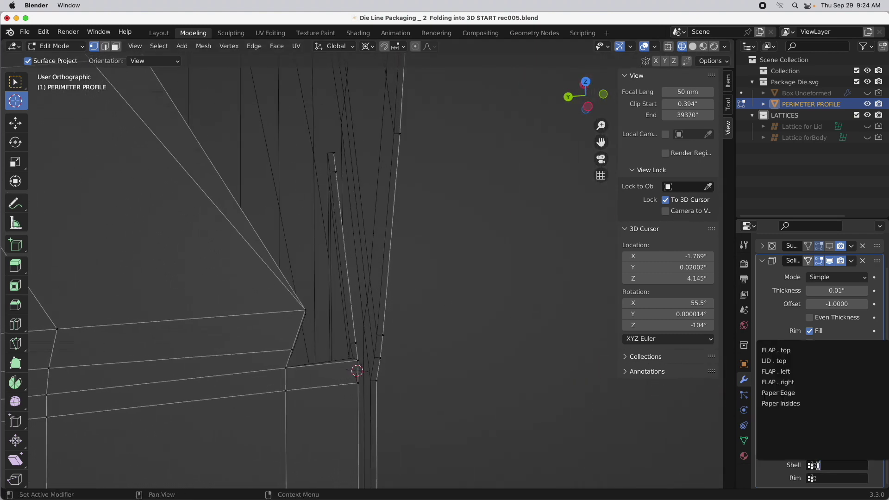
pyautogui.click(795, 404)
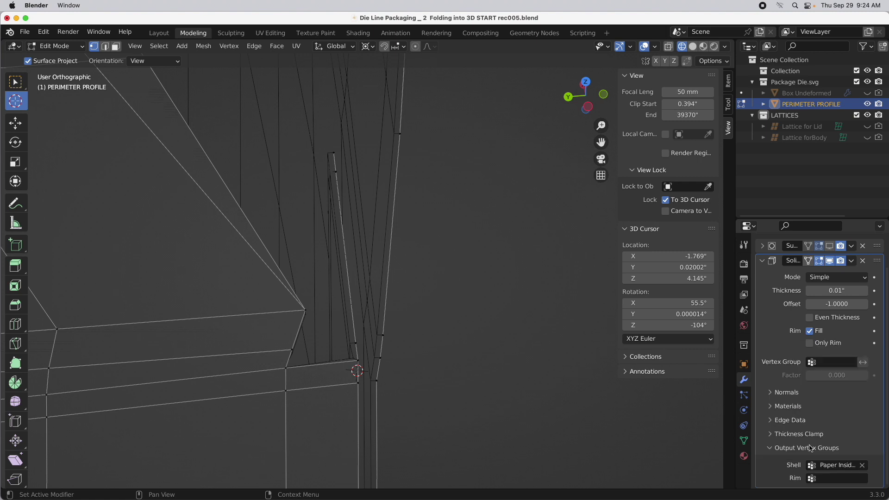
pyautogui.click(813, 480)
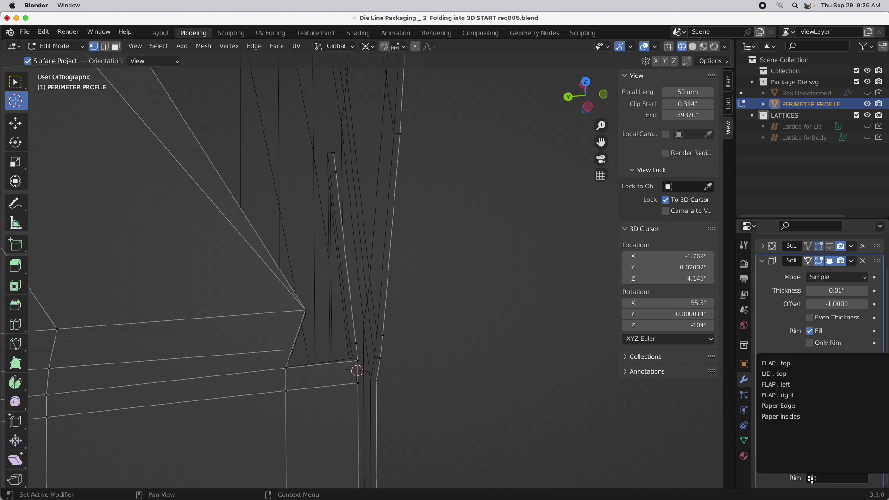
pyautogui.click(793, 406)
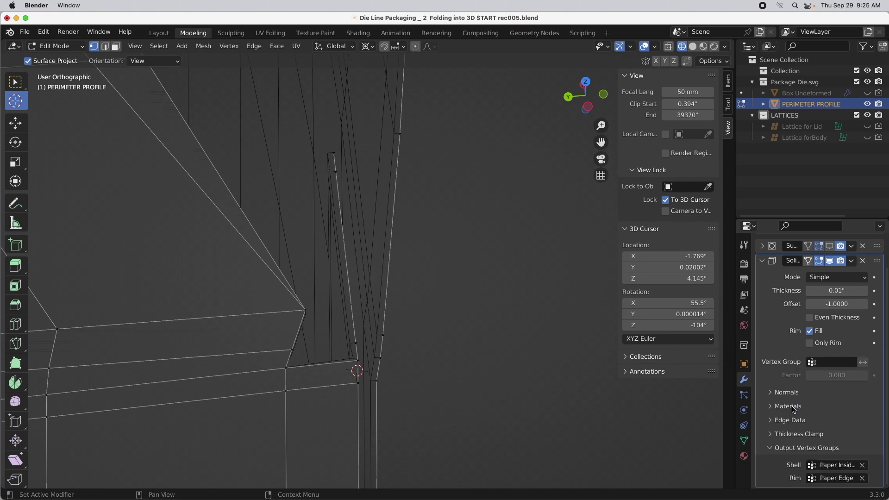
# Step: Place the 3D cursor in the gap at the box's back corner, about X -1.594", Y 0.009", Z 4.095"
pyautogui.moveTo(417, 352); pyautogui.dragTo(362, 292, button='middle')
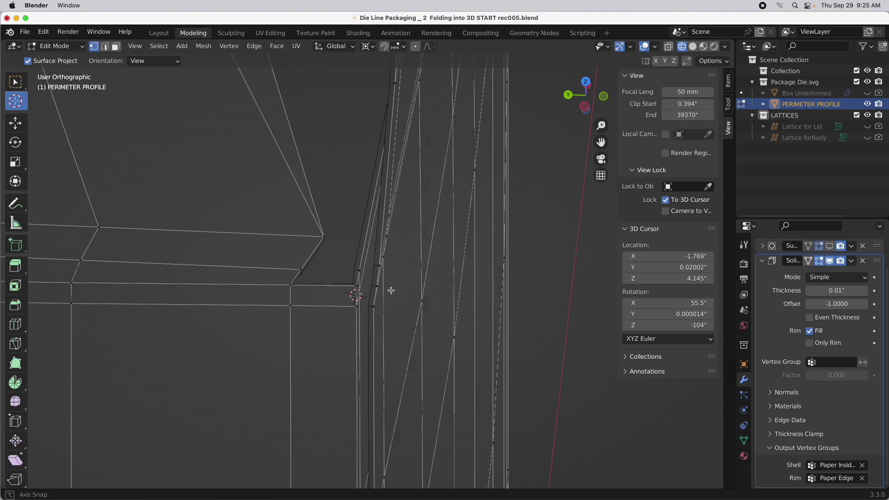
pyautogui.keyDown('ctrl'); pyautogui.moveTo(362, 292); pyautogui.dragTo(391, 284, button='middle'); pyautogui.keyUp('ctrl')
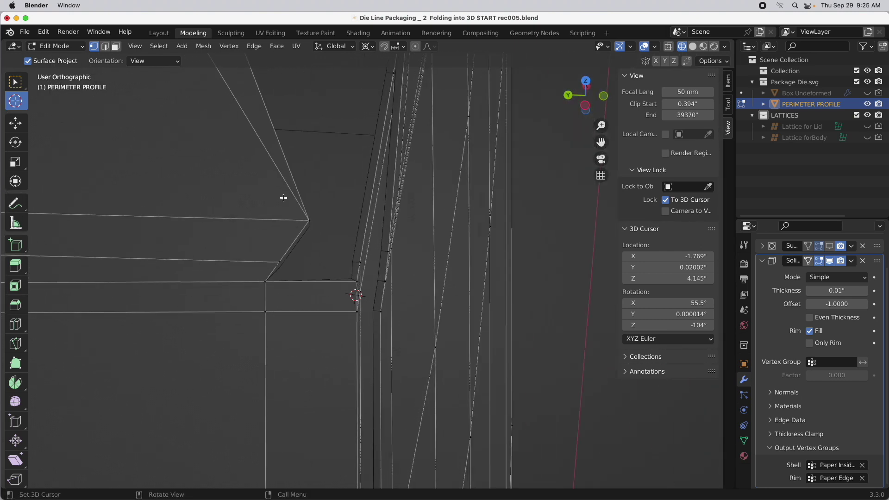
pyautogui.click(368, 252)
# Step: In face mode, select a face of the narrow vertical panel at the corner and extend the selection to its linked flat faces
pyautogui.hotkey('shift', 'space')
pyautogui.press('g')
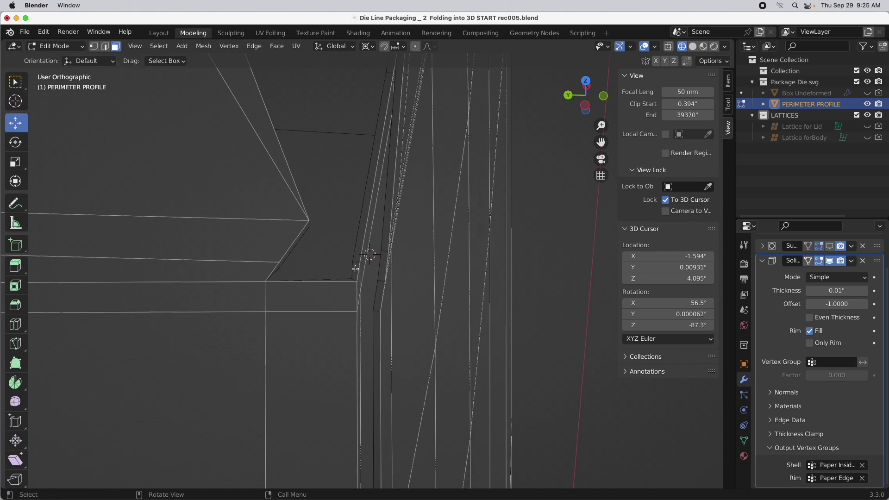
pyautogui.click(369, 282)
pyautogui.moveTo(389, 291); pyautogui.dragTo(375, 278, button='middle')
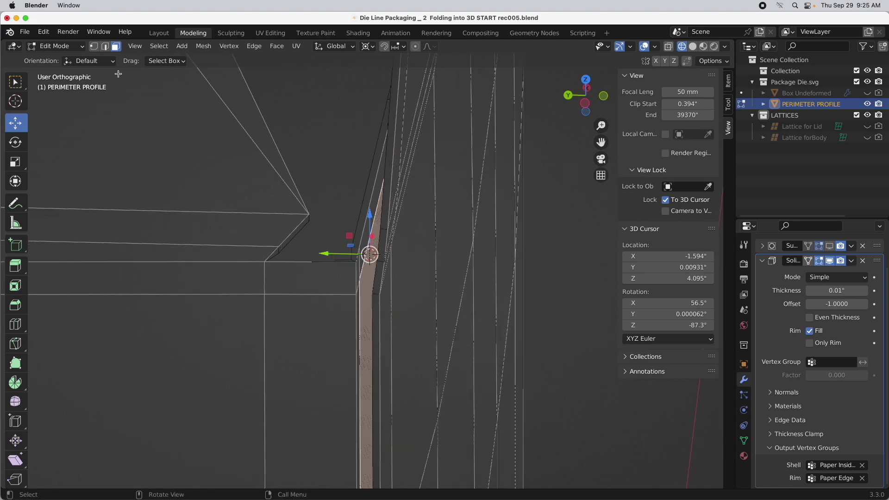
pyautogui.click(157, 47)
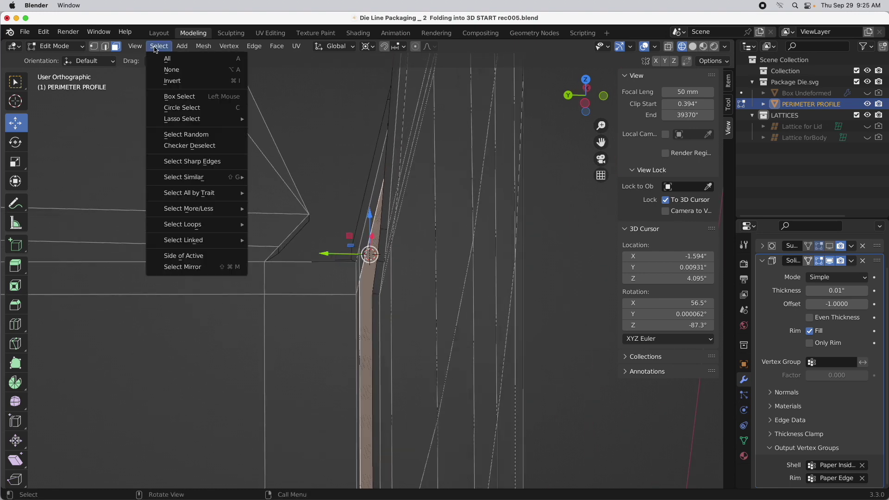
pyautogui.moveTo(190, 245)
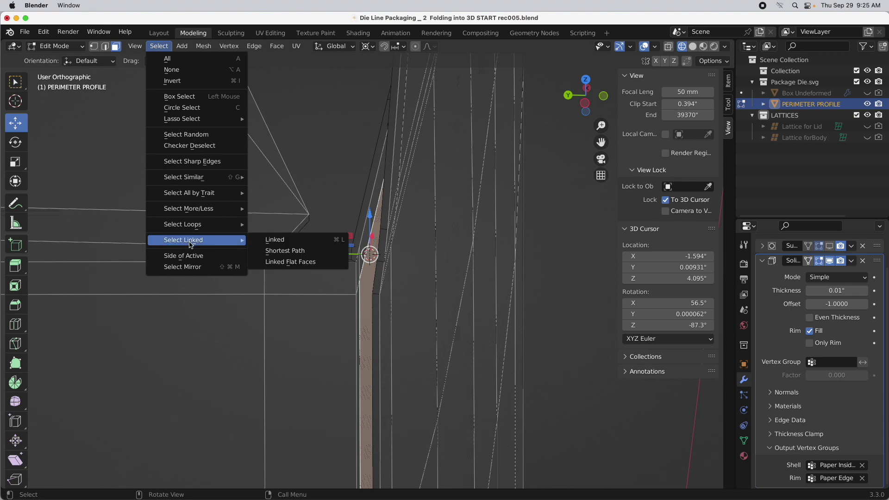
pyautogui.click(309, 265)
pyautogui.moveTo(399, 304); pyautogui.dragTo(425, 312, button='middle')
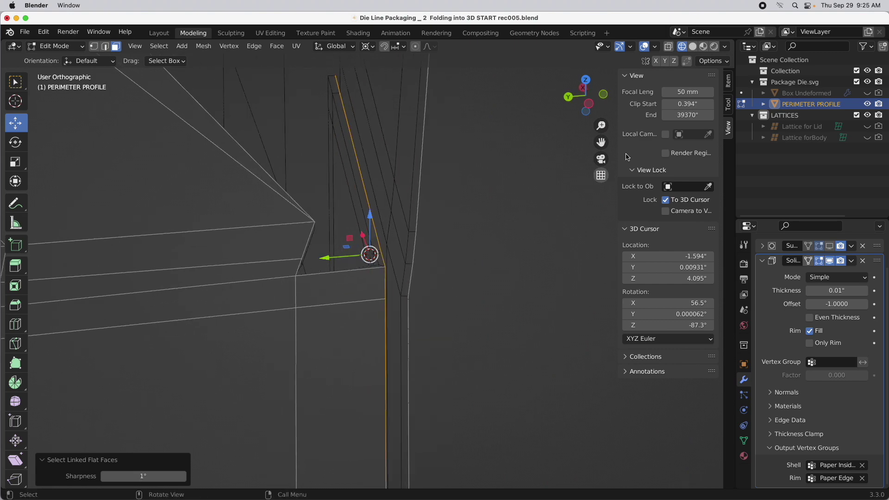
# Step: Check the selected panel faces in X-ray and move them about -0.0157" along global Y
pyautogui.click(668, 46)
pyautogui.moveTo(476, 264); pyautogui.dragTo(418, 334, button='middle')
pyautogui.moveTo(407, 249); pyautogui.dragTo(417, 231, button='middle')
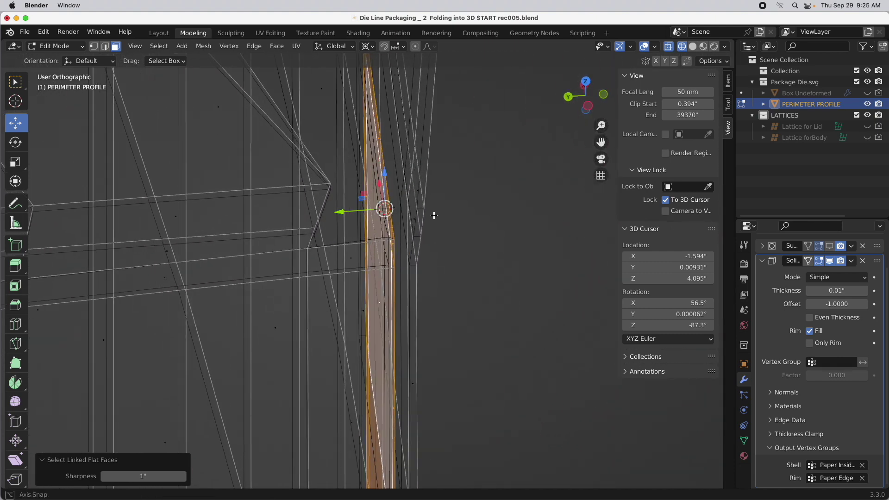
pyautogui.click(667, 49)
pyautogui.moveTo(342, 212); pyautogui.dragTo(353, 212)
pyautogui.moveTo(374, 292); pyautogui.dragTo(374, 313, button='middle')
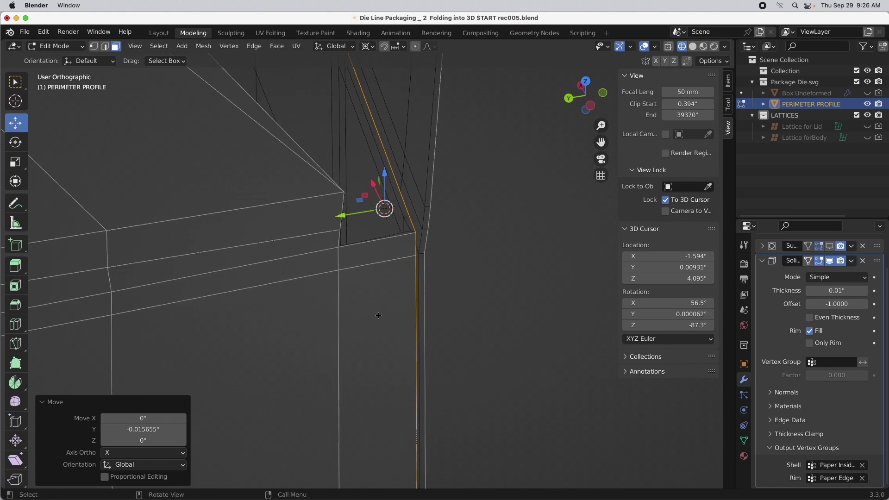
# Step: Add one centred vertical loop cut, slide factor 0, through the narrow wall strip beside the corner in edge mode
pyautogui.moveTo(472, 253); pyautogui.dragTo(388, 296, button='middle')
pyautogui.click(106, 47)
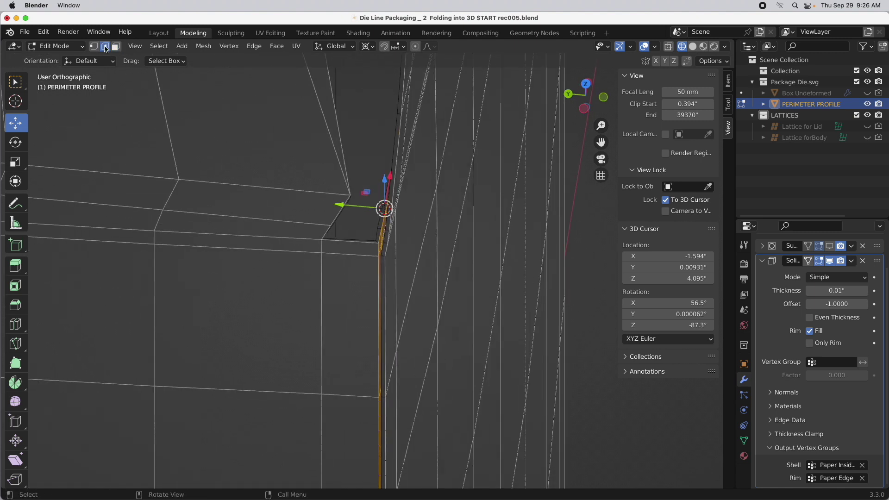
pyautogui.click(16, 324)
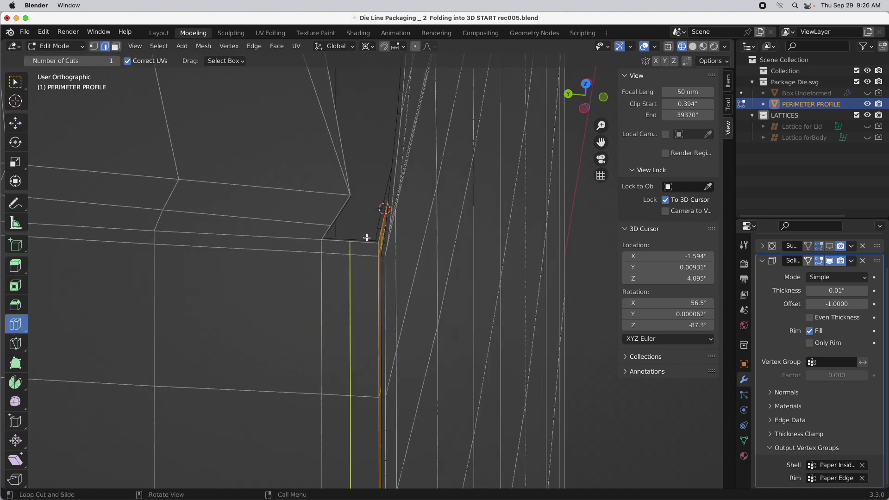
pyautogui.click(353, 254)
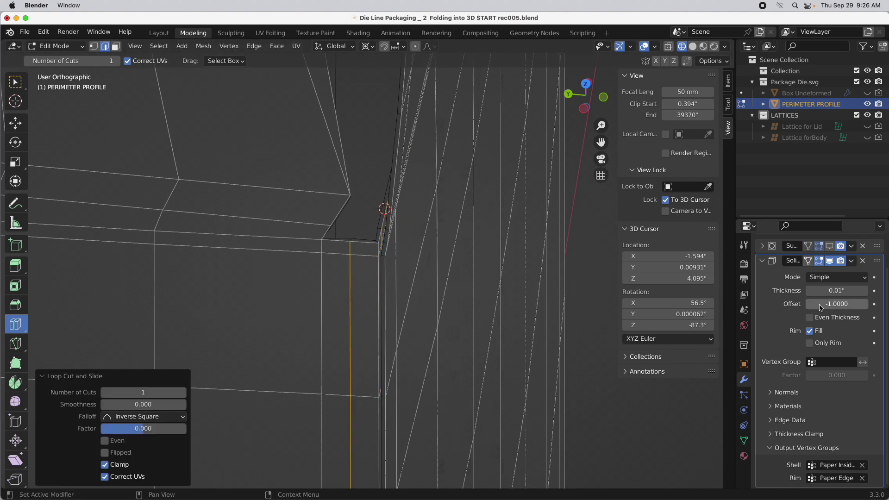
# Step: Show the Subdivision modifier's effect in the viewport, activate the Move tool and check the smoothed corner
pyautogui.click(829, 246)
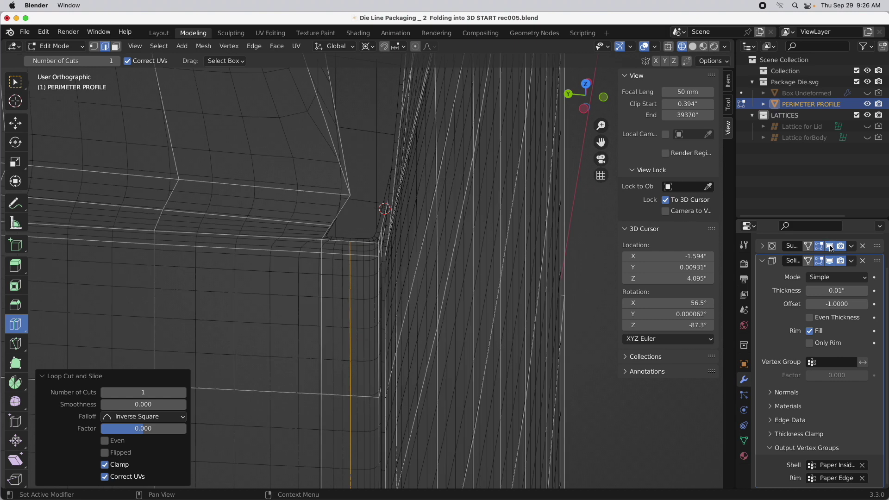
pyautogui.moveTo(547, 349); pyautogui.dragTo(581, 327, button='middle')
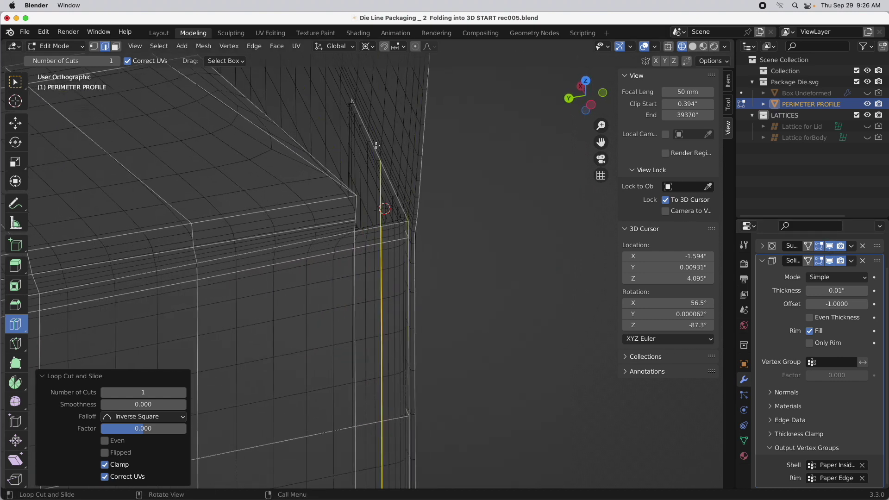
pyautogui.click(13, 126)
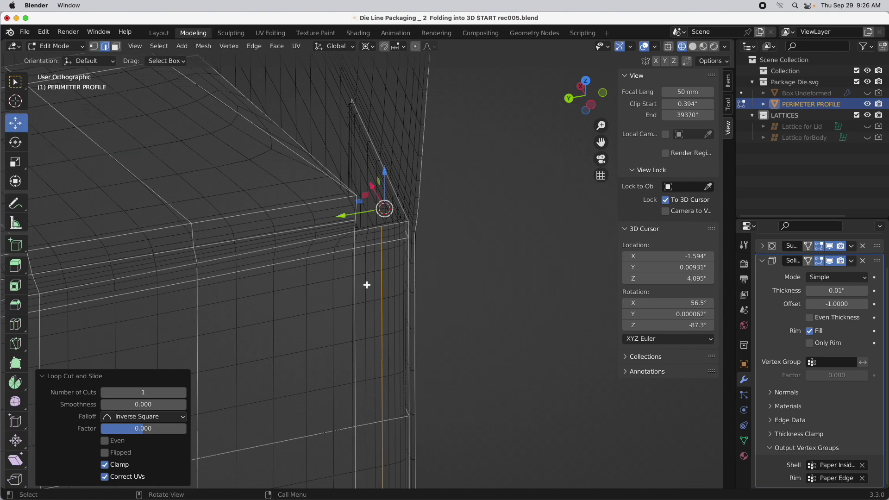
pyautogui.moveTo(417, 185); pyautogui.dragTo(479, 320, button='middle')
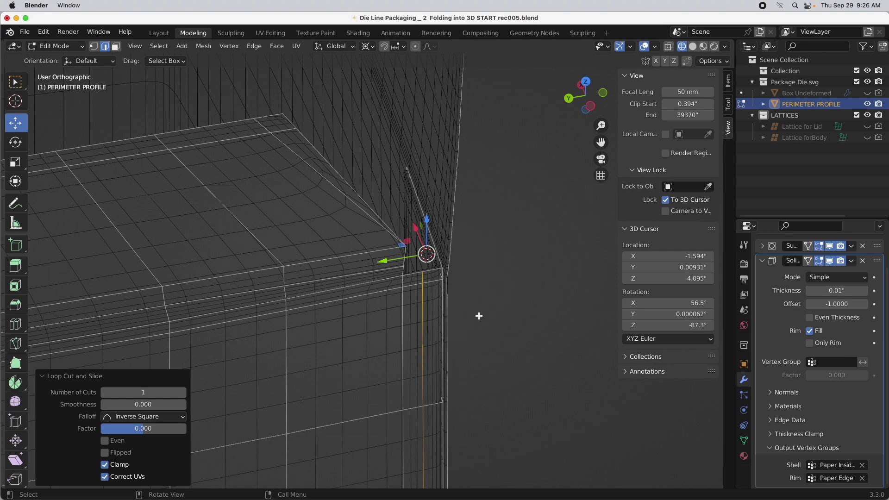
# Step: Return the box to Object Mode with Material Preview shading and apply Shade Auto Smooth to it
pyautogui.press('Tab')
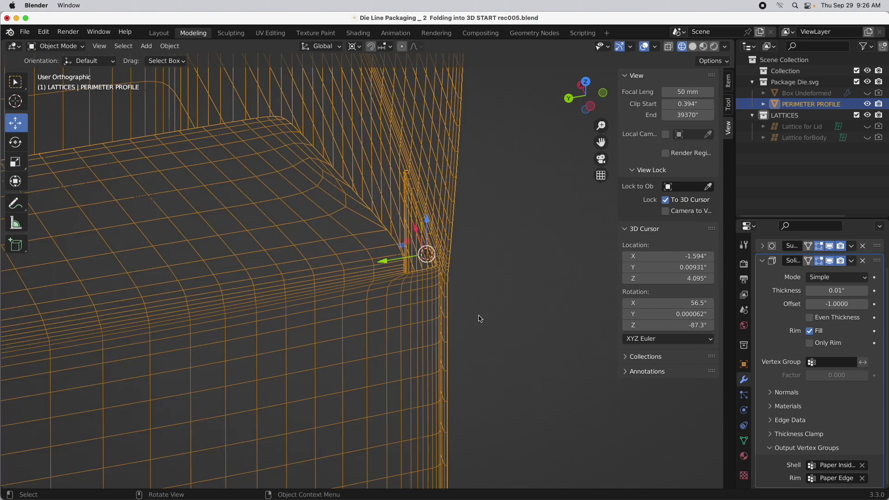
pyautogui.click(703, 46)
pyautogui.moveTo(506, 313); pyautogui.dragTo(346, 287, button='middle')
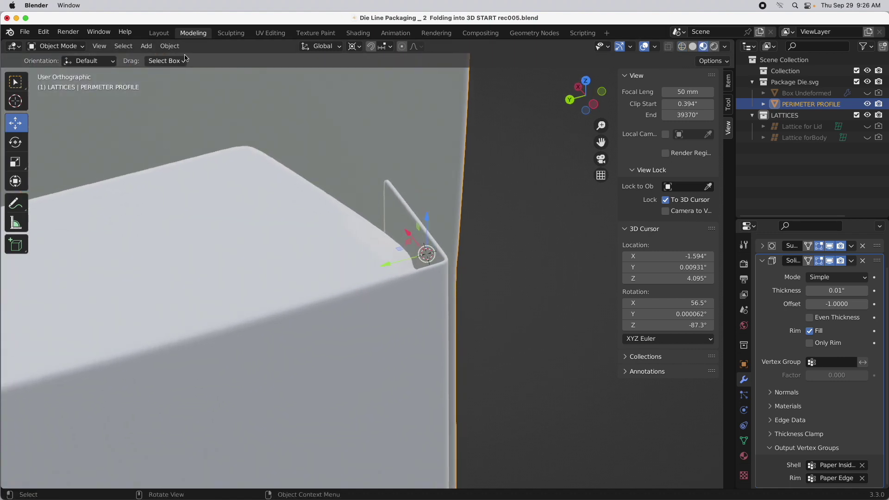
pyautogui.click(172, 47)
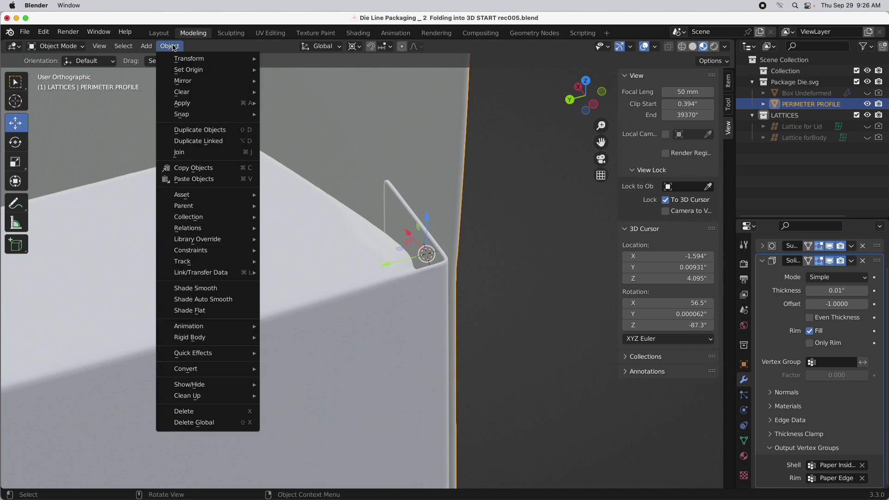
pyautogui.click(189, 300)
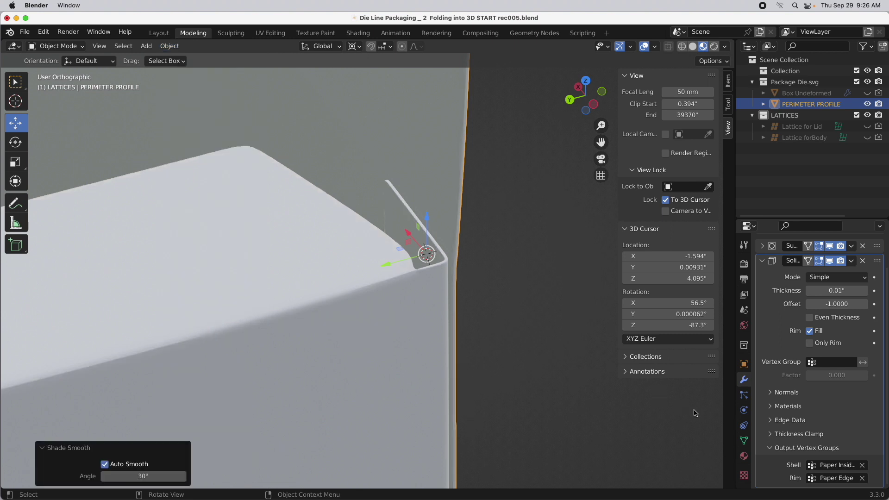
# Step: Set the mesh's Auto Smooth normals angle to 40° and check the shading at the flap corner
pyautogui.click(744, 440)
pyautogui.scroll(-3, 775, 438)
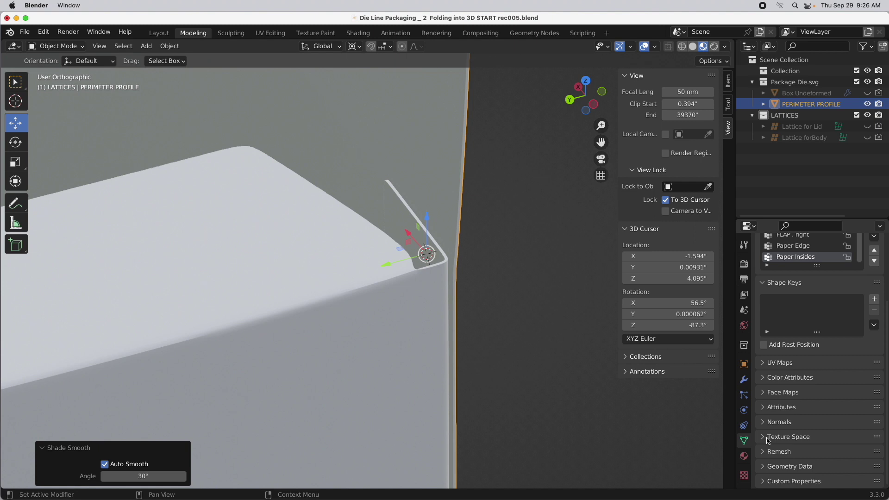
pyautogui.click(764, 422)
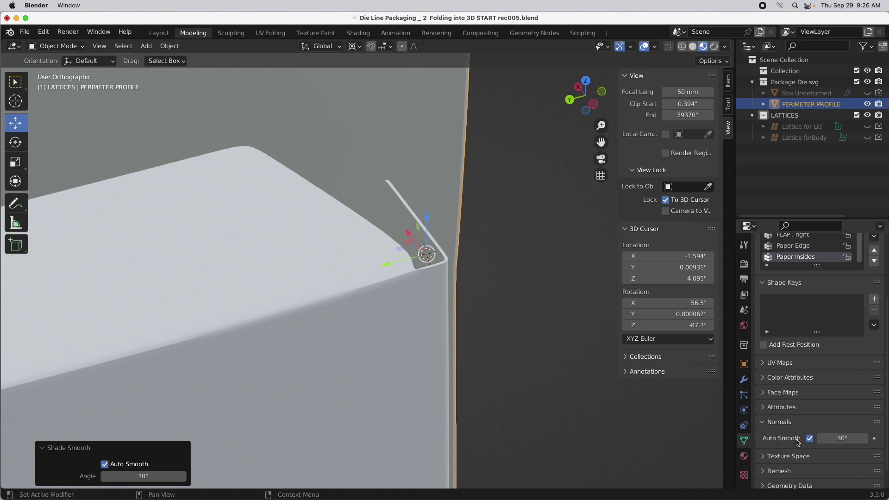
pyautogui.click(840, 439)
pyautogui.write('40')
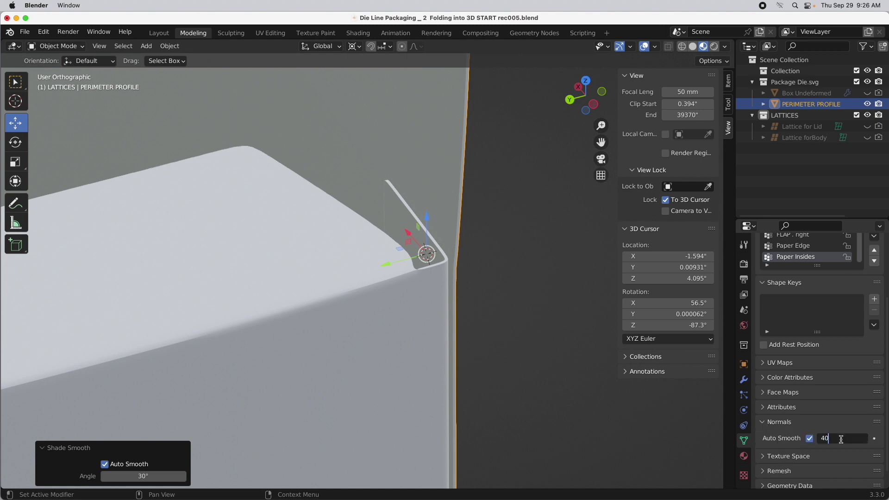
pyautogui.press('Return')
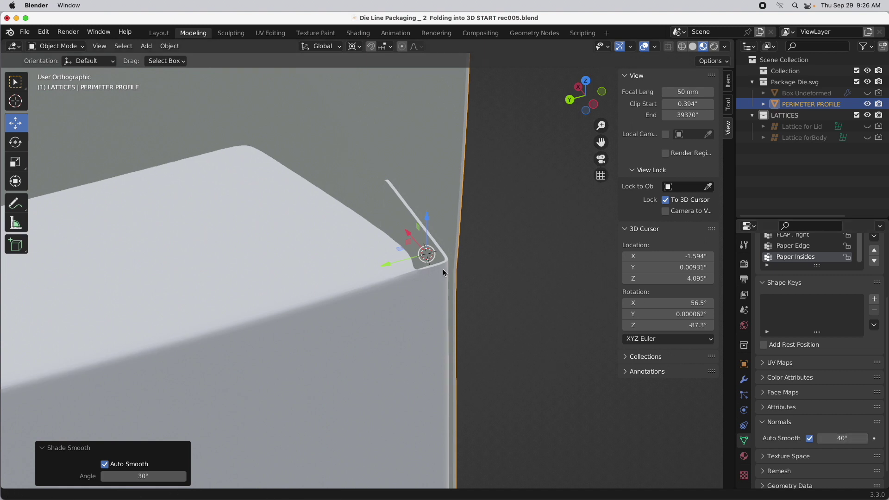
pyautogui.scroll(2, 442, 268)
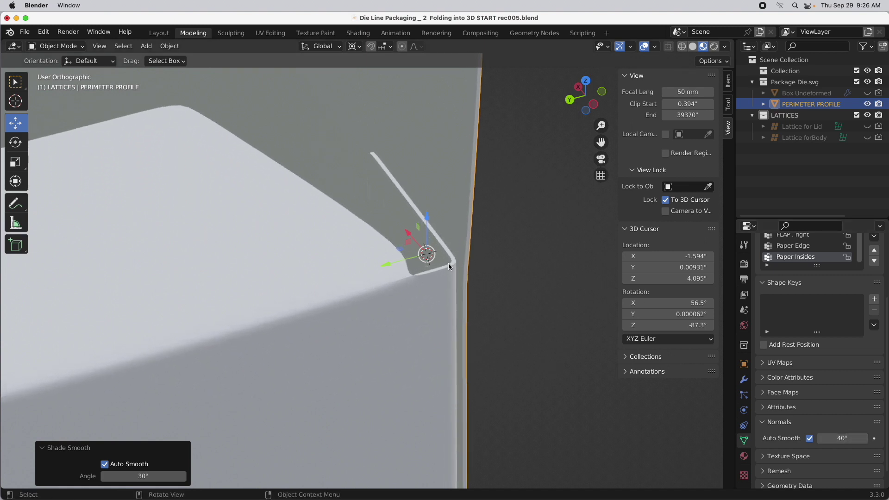
pyautogui.moveTo(449, 267); pyautogui.dragTo(412, 295, button='middle')
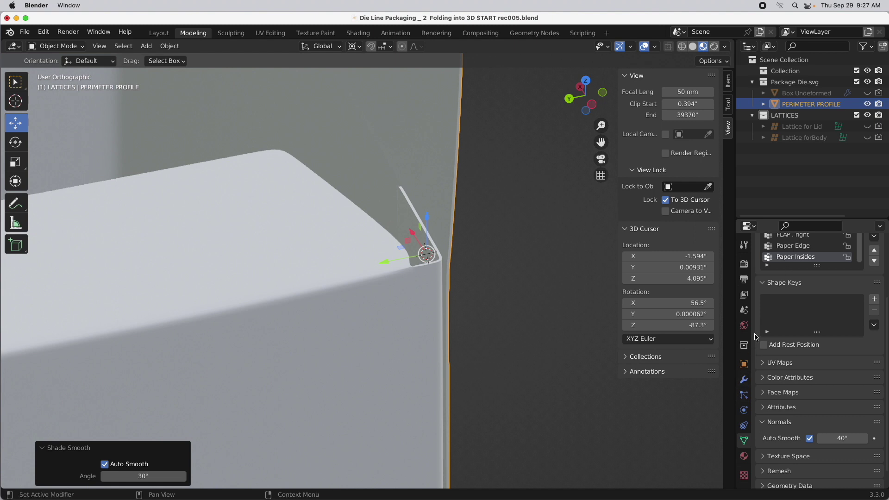
# Step: Apply the Solidify modifier on PERIMETER PROFILE, keeping the Subdivision modifier in the stack
pyautogui.click(743, 380)
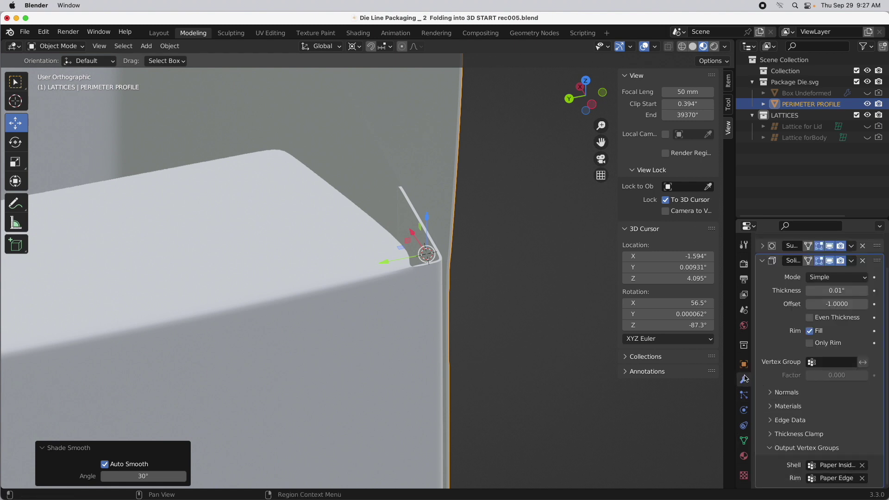
pyautogui.click(852, 261)
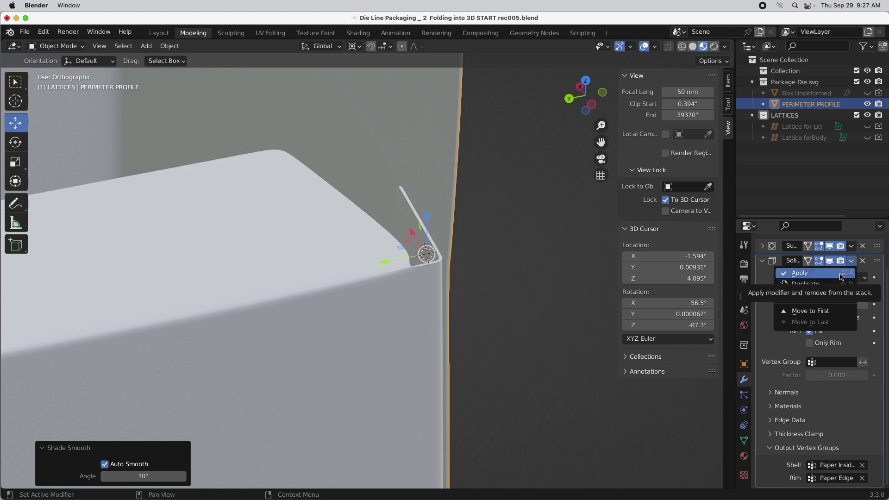
pyautogui.click(842, 277)
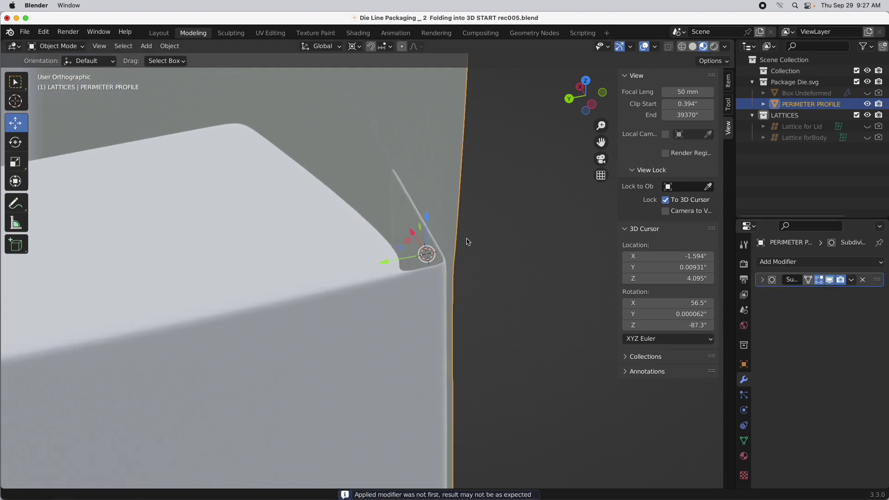
pyautogui.moveTo(468, 242); pyautogui.dragTo(486, 218, button='middle')
# Step: In Edit Mode with wireframe display, select the geometry of the Paper Edge vertex group
pyautogui.press('Tab')
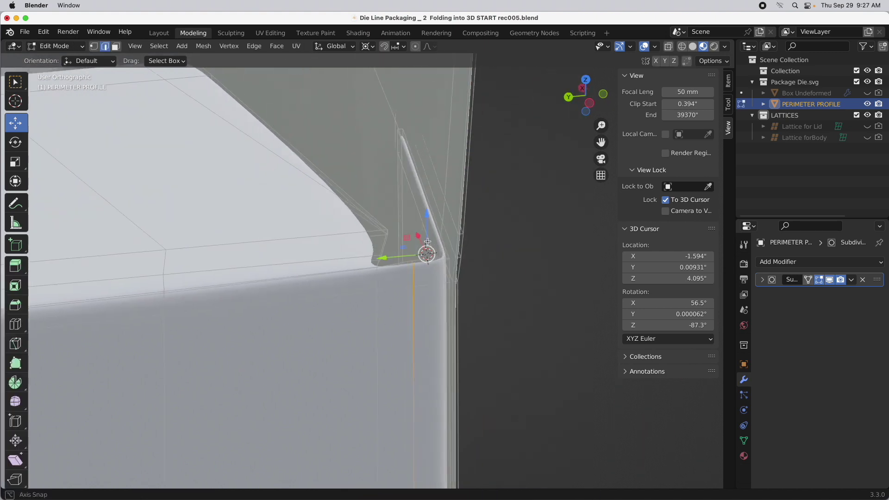
pyautogui.hotkey('shift', 'z')
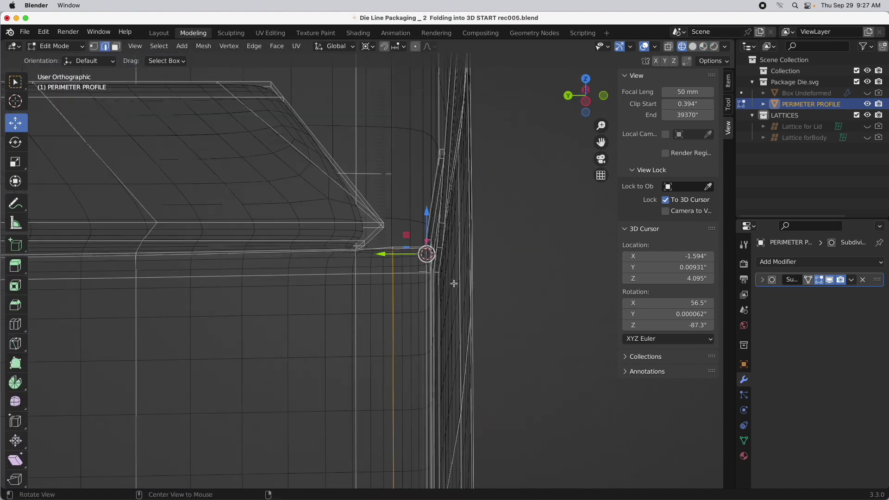
pyautogui.moveTo(454, 283); pyautogui.dragTo(470, 232, button='middle')
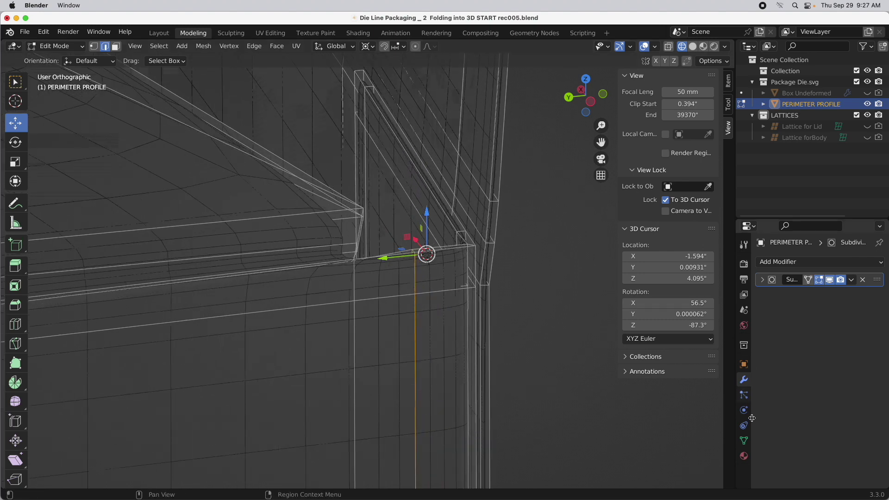
pyautogui.click(744, 441)
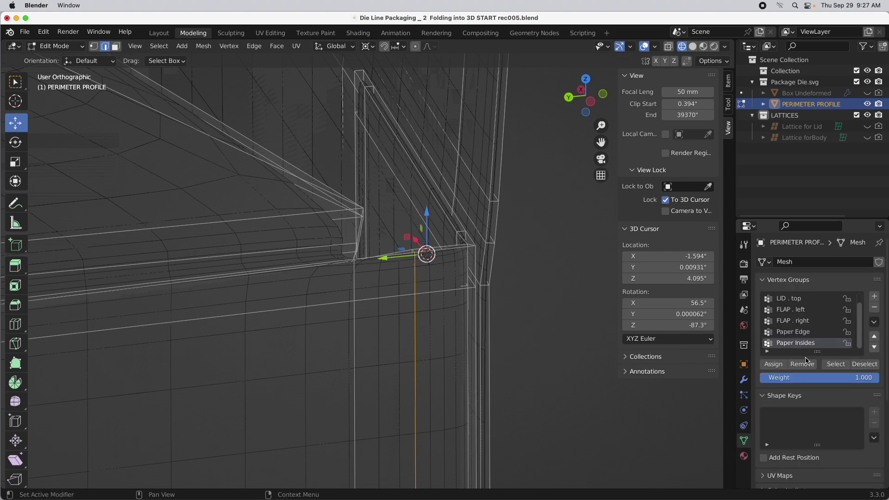
pyautogui.click(801, 332)
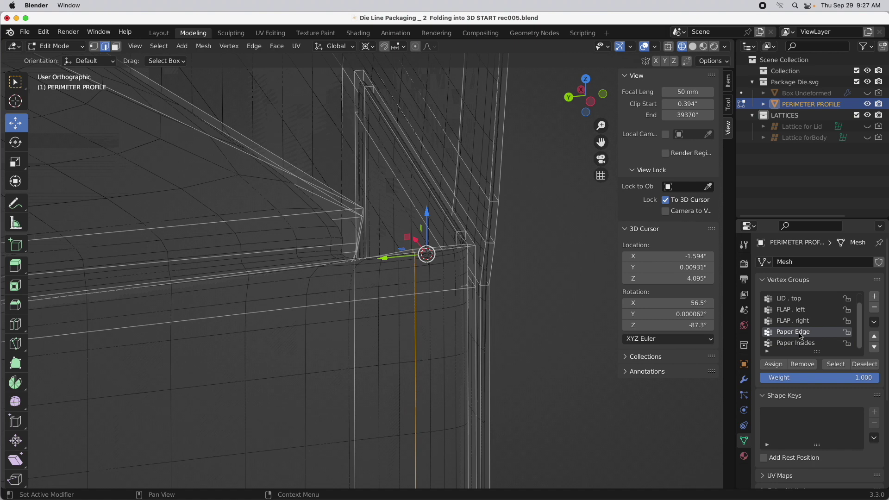
pyautogui.click(835, 364)
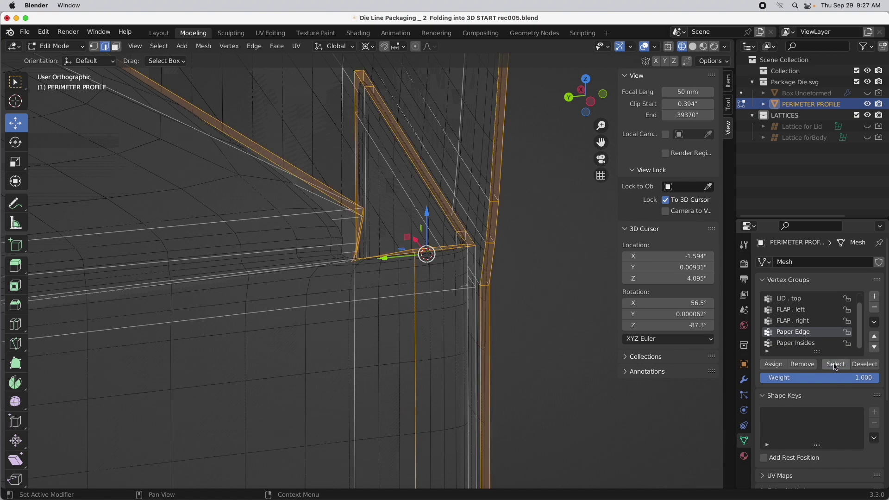
pyautogui.scroll(-2, 454, 293)
pyautogui.scroll(2, 454, 293)
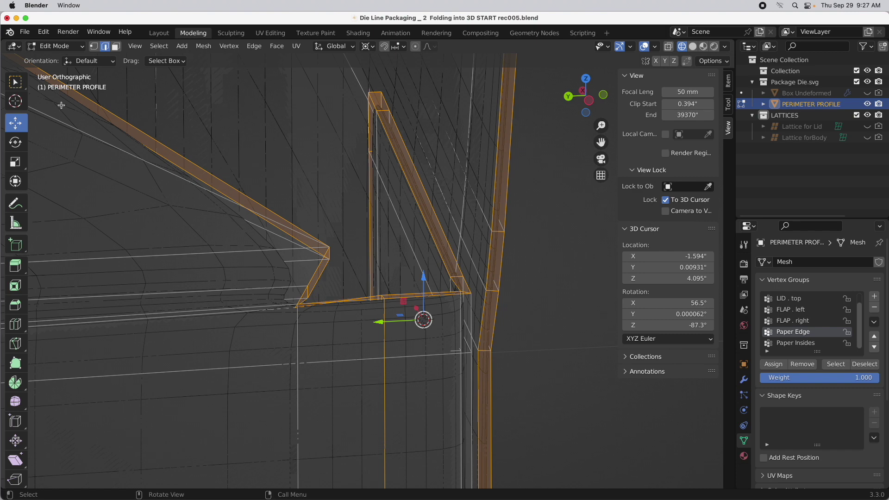
# Step: Reduce the Paper Edge selection to its boundary loops in edge mode
pyautogui.click(116, 46)
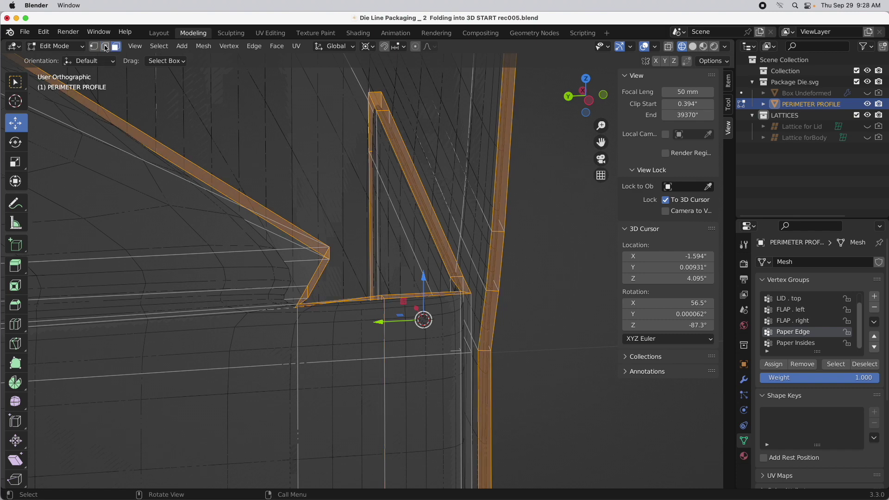
pyautogui.click(106, 48)
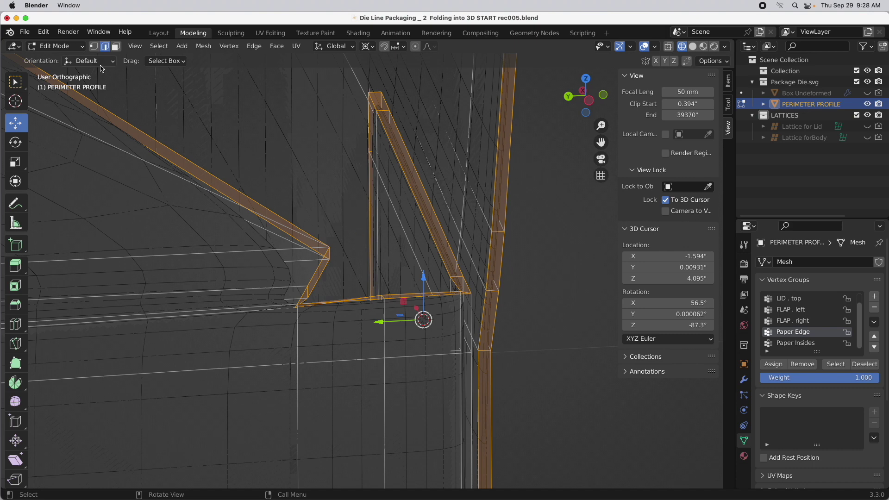
pyautogui.click(169, 47)
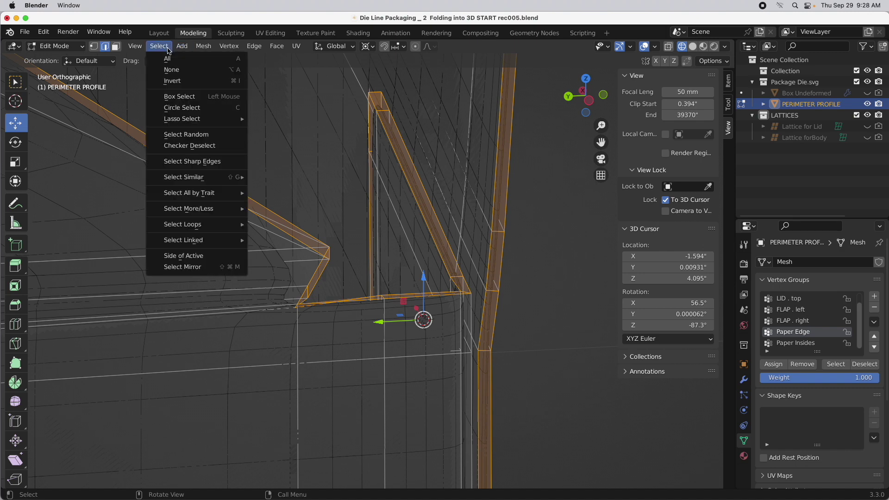
pyautogui.moveTo(189, 229)
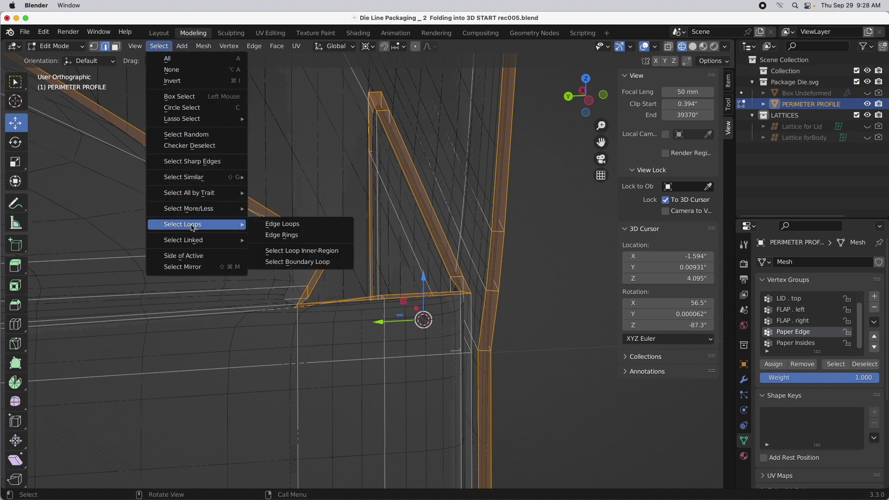
pyautogui.click(315, 263)
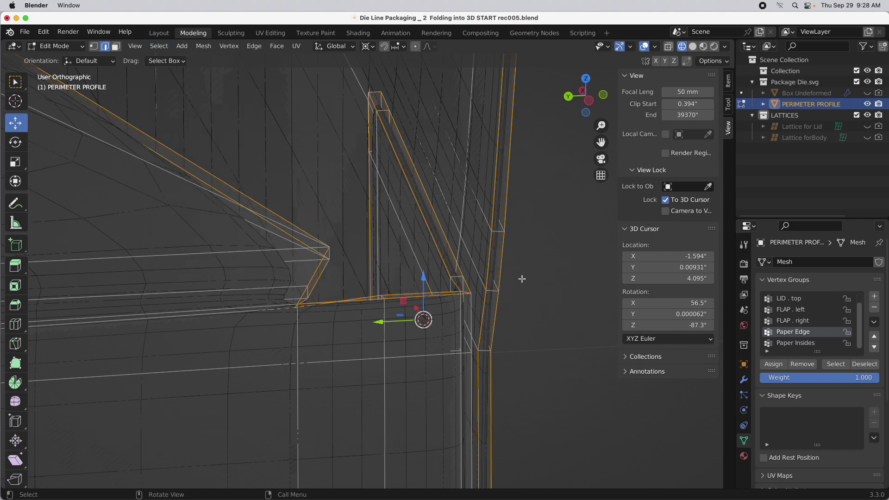
pyautogui.moveTo(540, 276)
pyautogui.mouseDown(button='middle')
pyautogui.moveTo(517, 276)
pyautogui.moveTo(528, 273)
pyautogui.mouseUp(button='middle')
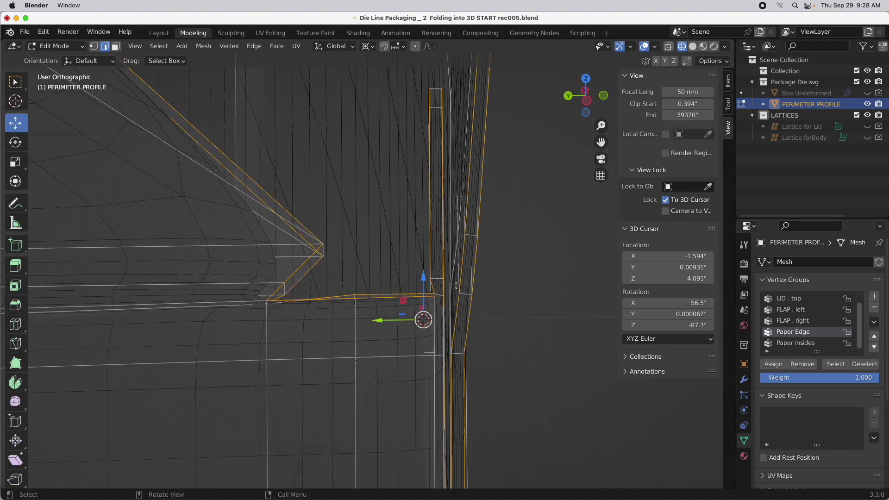
pyautogui.moveTo(456, 286); pyautogui.dragTo(458, 279, button='middle')
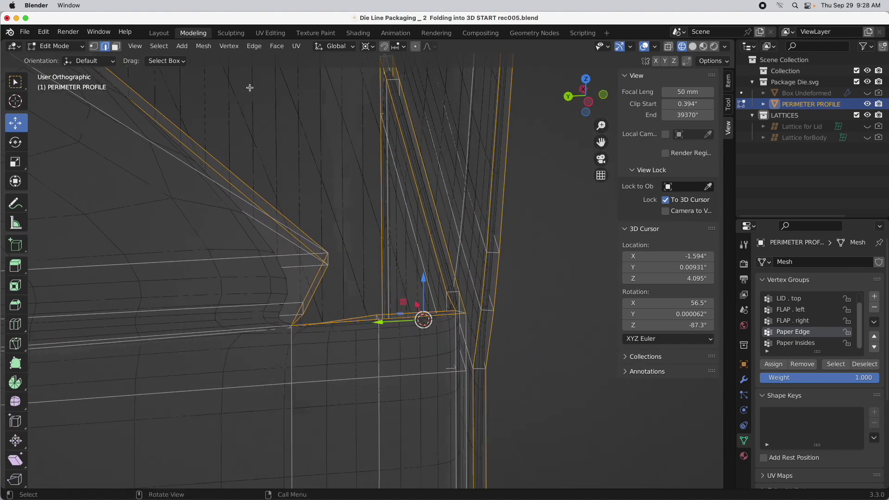
# Step: Crease the selected boundary edges of the paper rim with an Edge Crease factor of 1.000
pyautogui.click(254, 47)
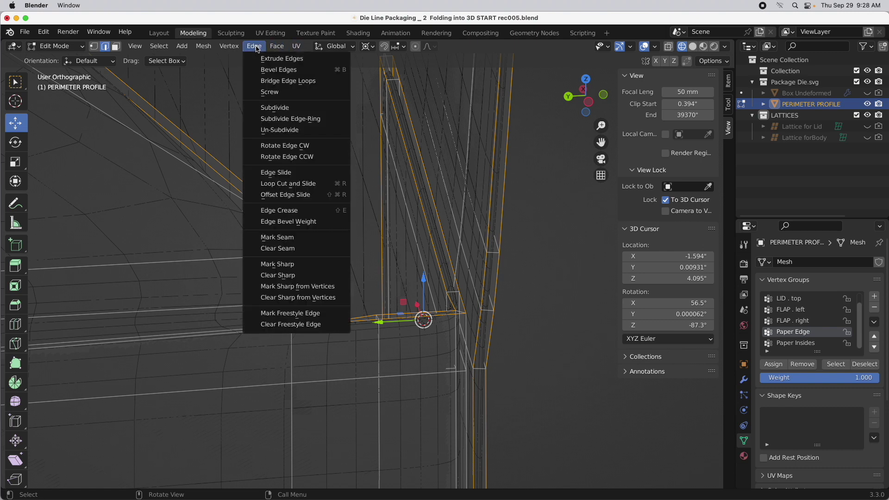
pyautogui.click(272, 214)
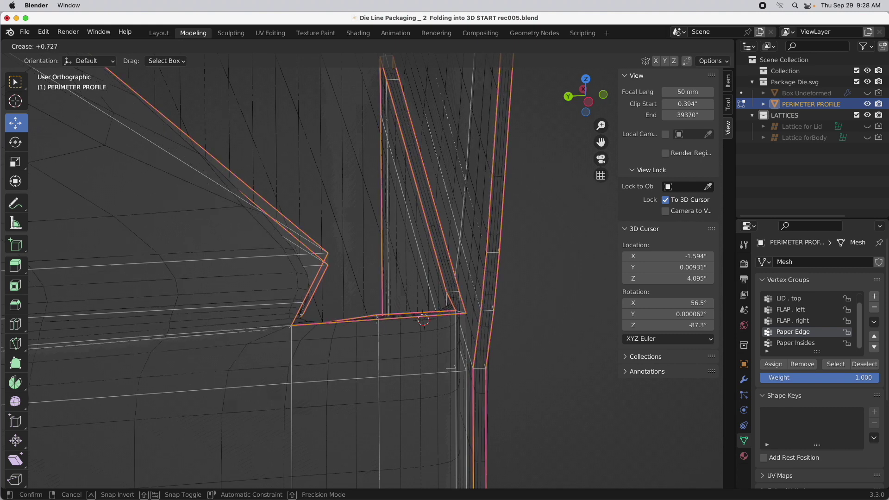
pyautogui.click(158, 225)
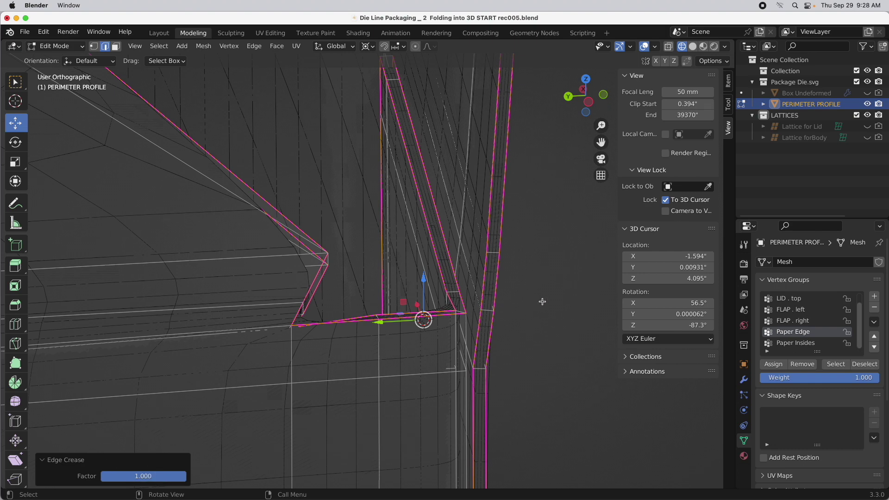
# Step: Examine the creased paper edges at the corner and the whole box in Object Mode with Material Preview shading
pyautogui.press('Tab')
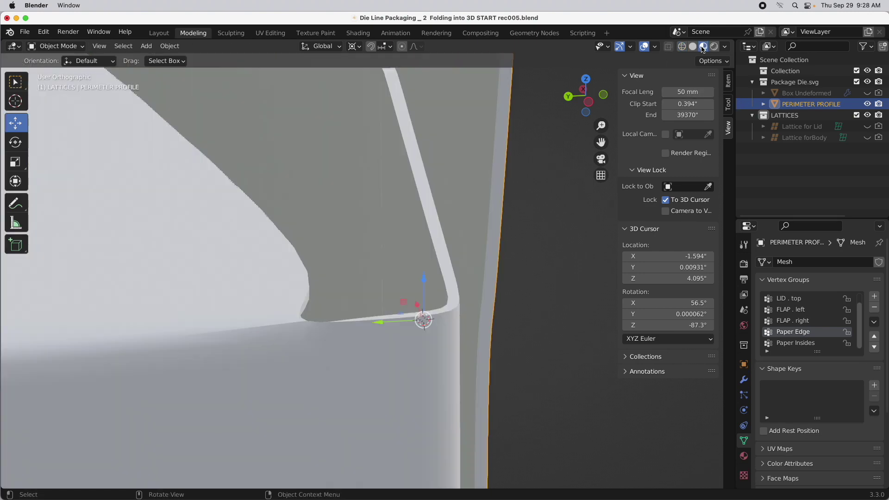
pyautogui.click(703, 47)
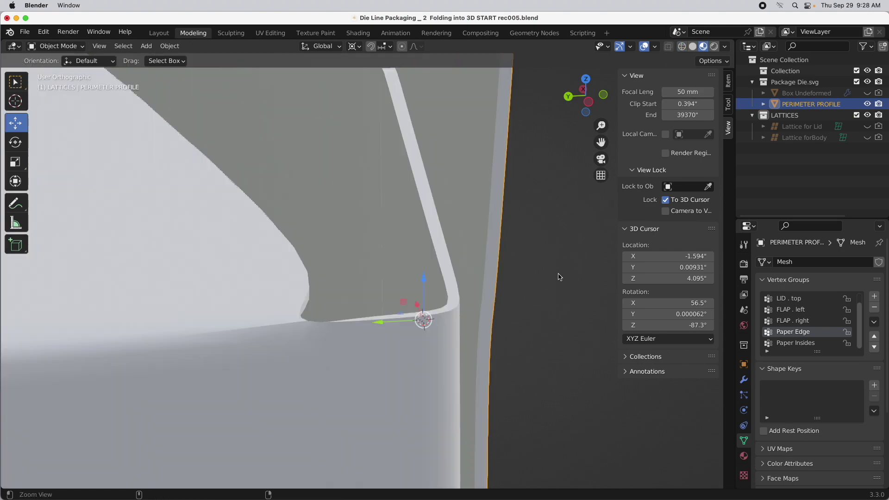
pyautogui.moveTo(559, 277); pyautogui.dragTo(341, 391, button='middle')
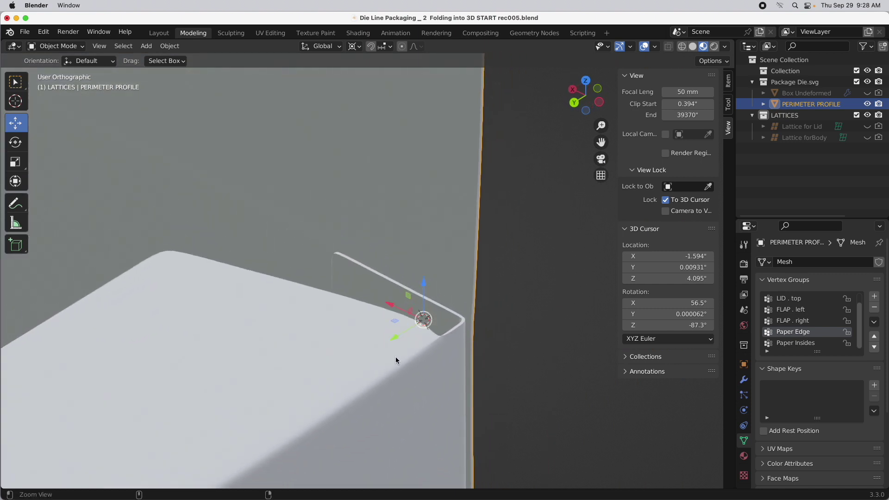
pyautogui.moveTo(396, 359); pyautogui.dragTo(301, 328, button='middle')
pyautogui.scroll(-5, 334, 336)
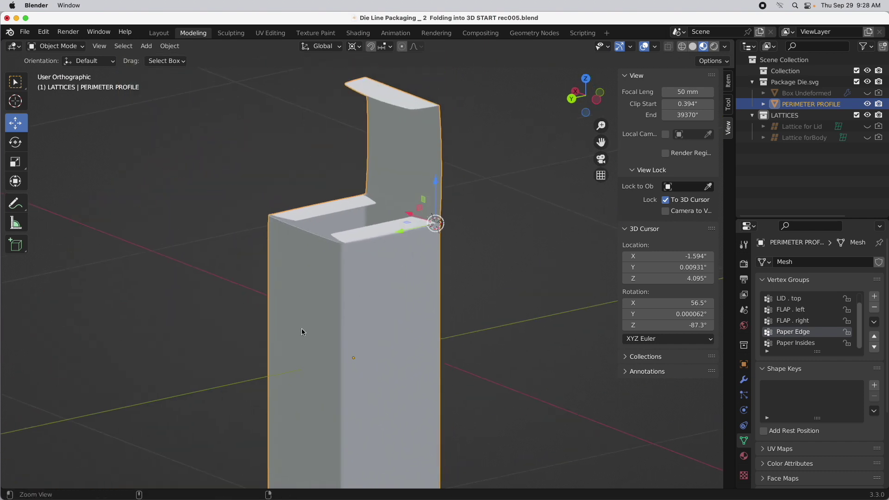
pyautogui.scroll(-2, 436, 351)
pyautogui.scroll(3, 452, 318)
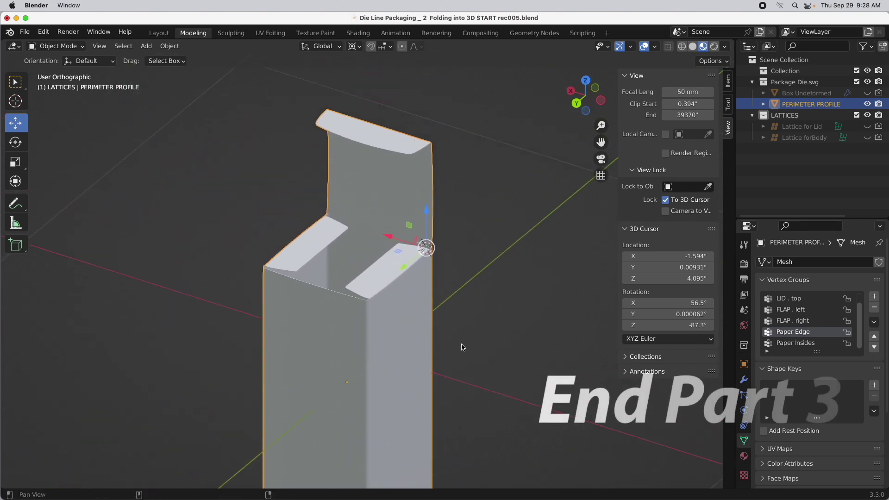